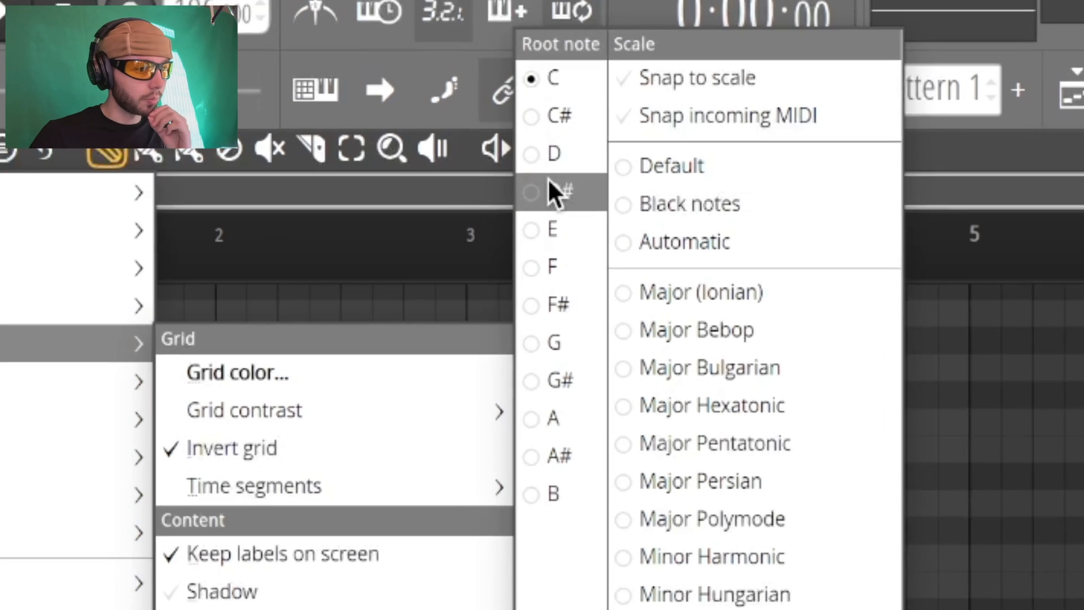
- Set the scale highlighting root note to D# and enter an F# major 7 chord (F#4, A#4, C#5, F5) at bar 1
left_click(559, 159)
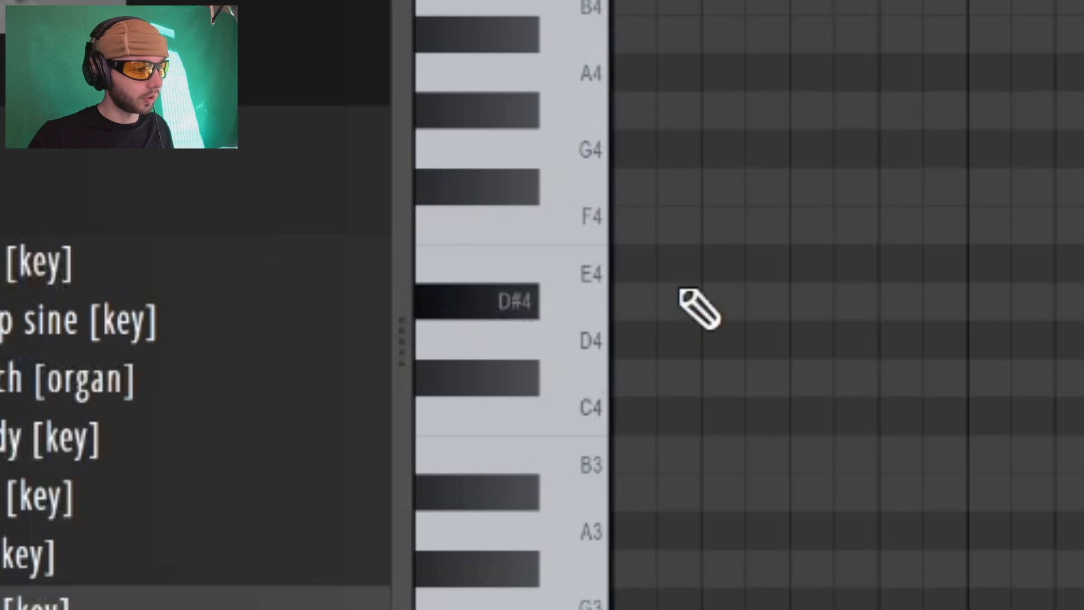
left_click(665, 229)
left_click(701, 189)
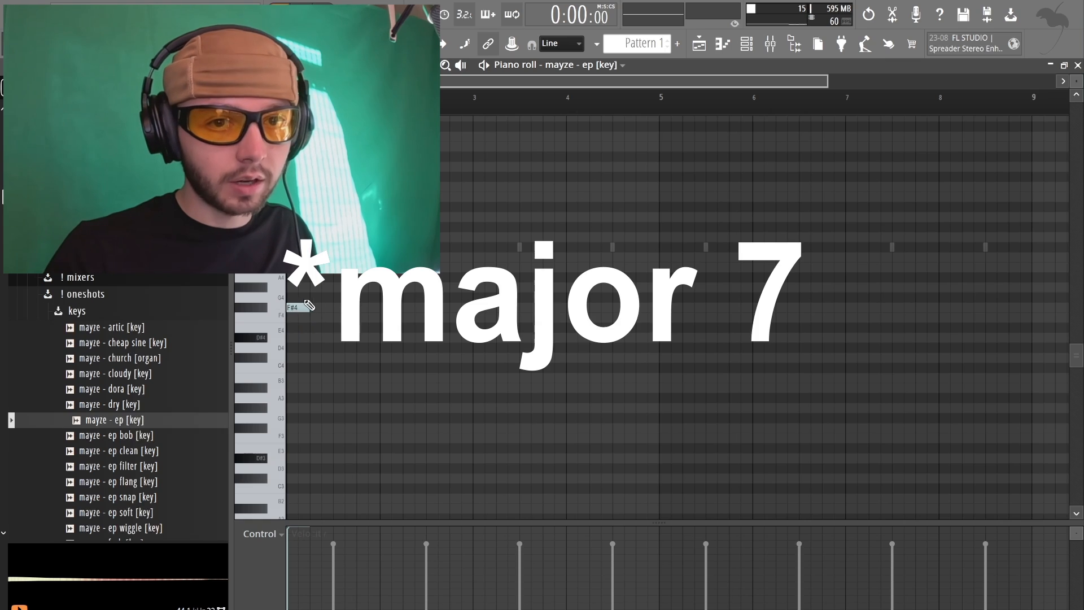
left_click(296, 272)
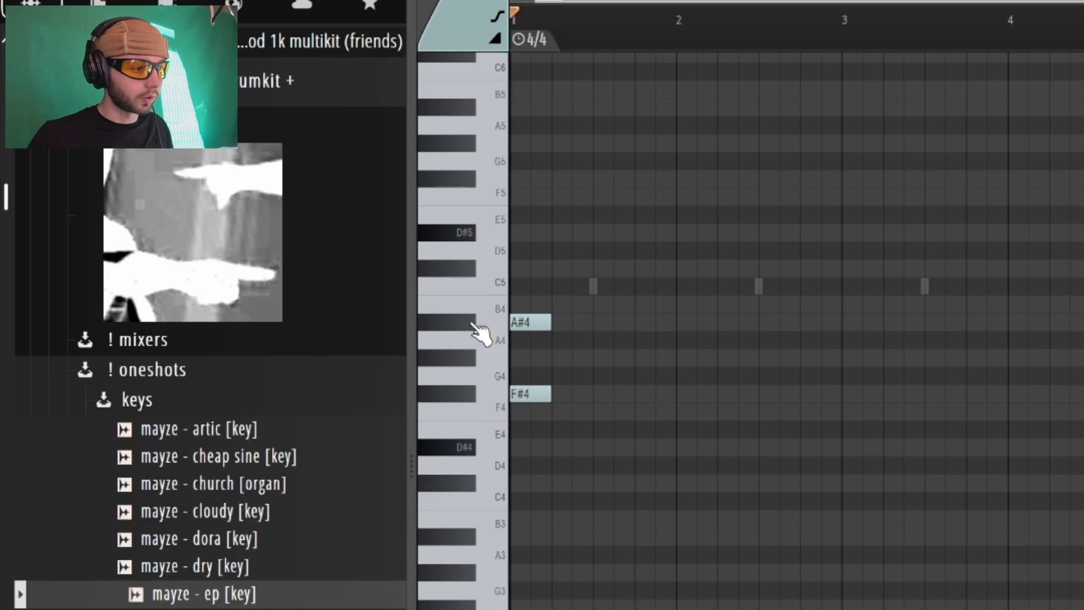
left_click(531, 194)
- Duplicate the four-note chord three times so that it fills bar 1
left_click_drag(508, 181, 569, 445)
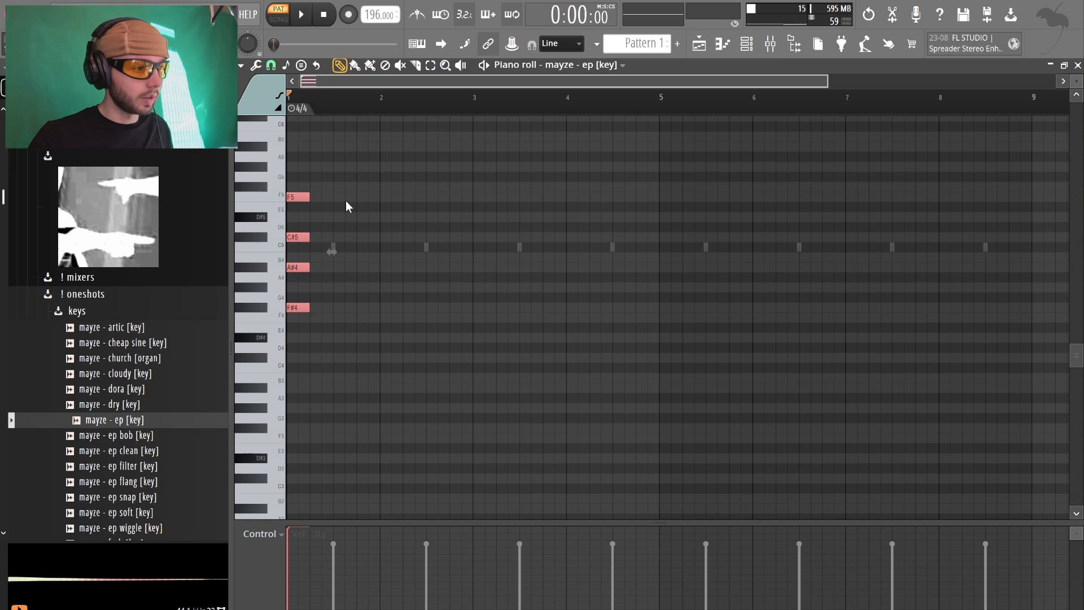
key("ctrl+b")
key("ctrl+b")
key("ctrl+b")
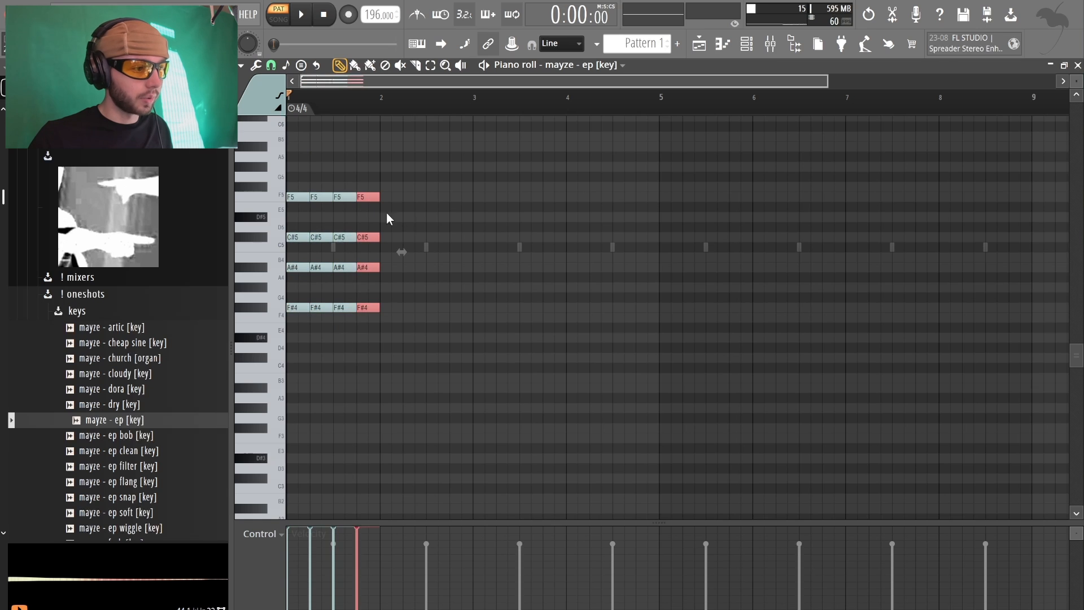
- Lower the fourth F#4 bass note in bar 1 to B3 and continue the bass line with D#4 and repeated A#3 notes into bar 4
left_click_drag(286, 319, 280, 314)
left_click(366, 328, "ctrl")
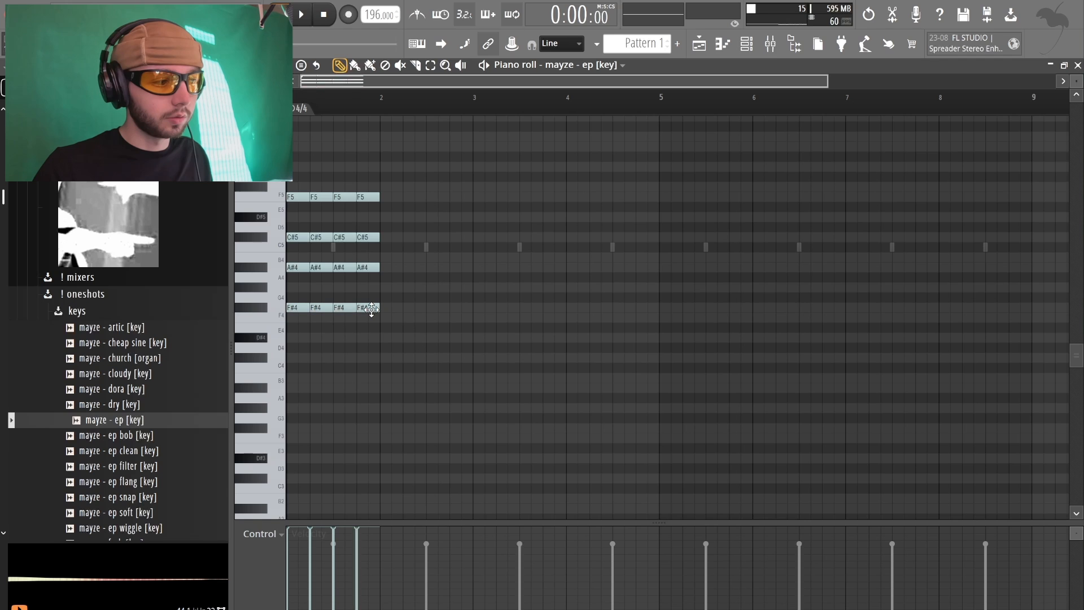
left_click(371, 309, "ctrl")
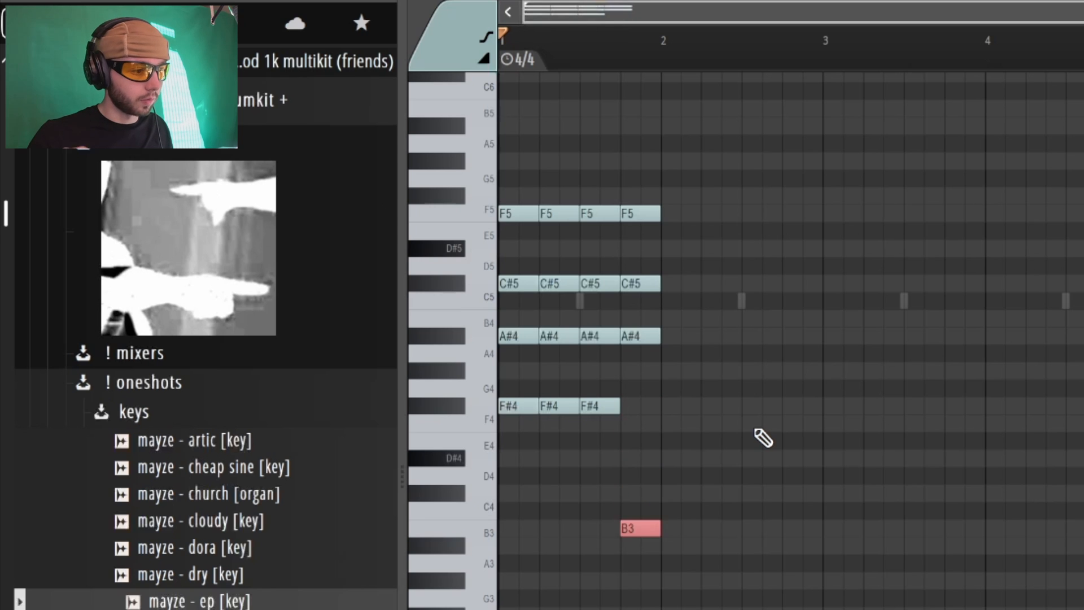
key("ctrl+b")
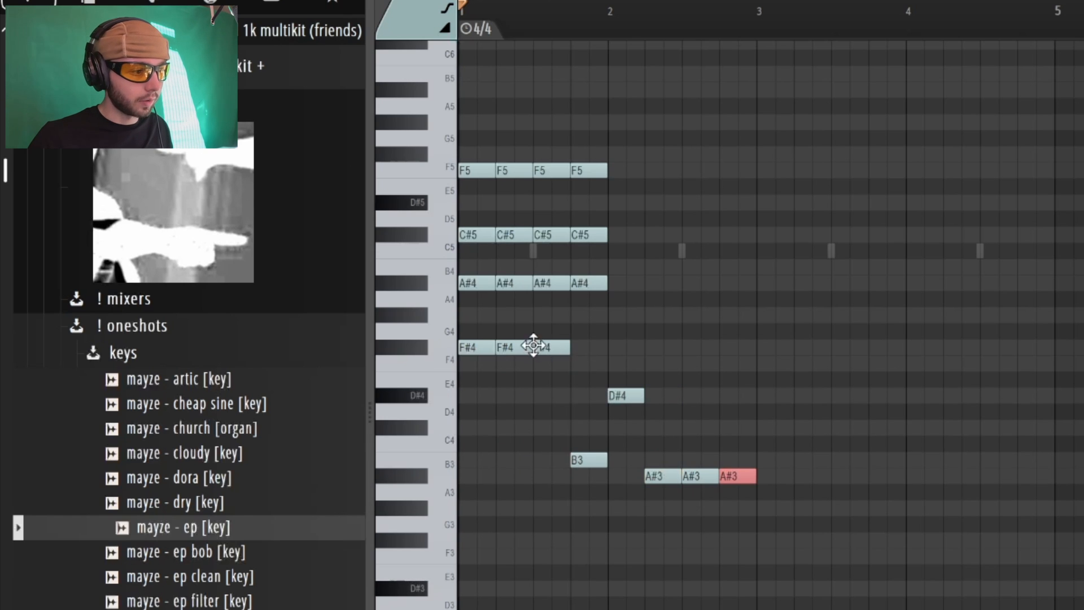
left_click(756, 476)
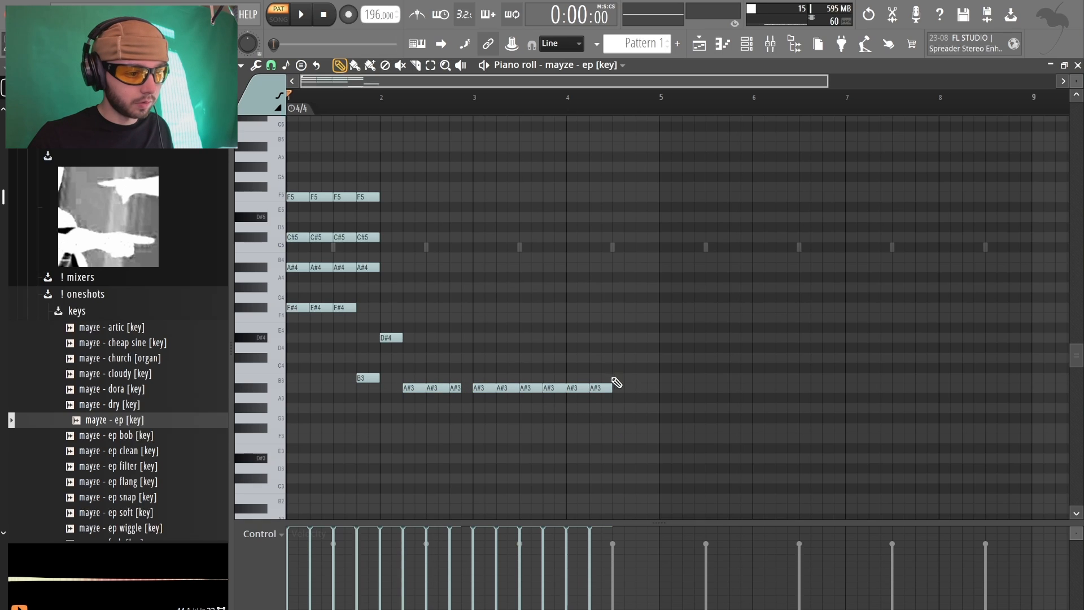
- End the bass line in bar 4 with two B3 notes and vary bar 1's upper notes with a long F#5, a B4 and a short A#5
left_click_drag(737, 403, 327, 339)
left_click(359, 238)
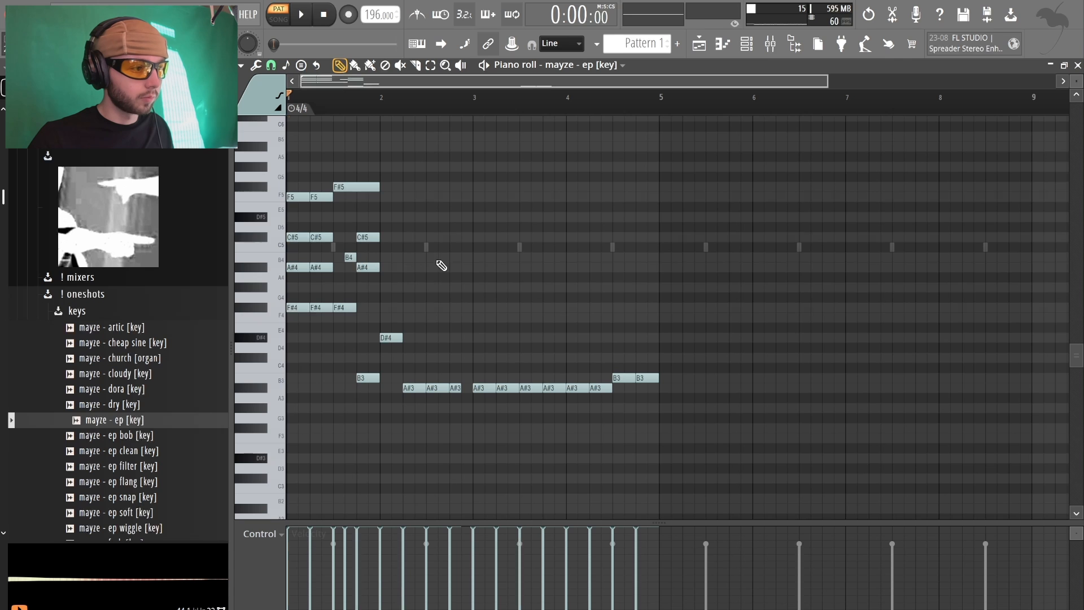
key("space")
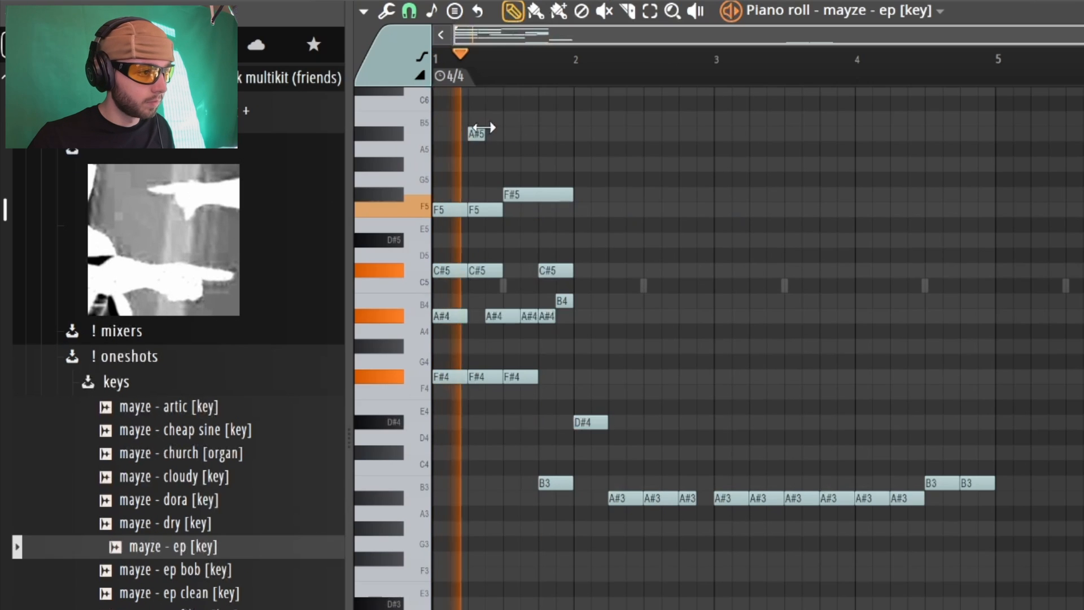
key("space")
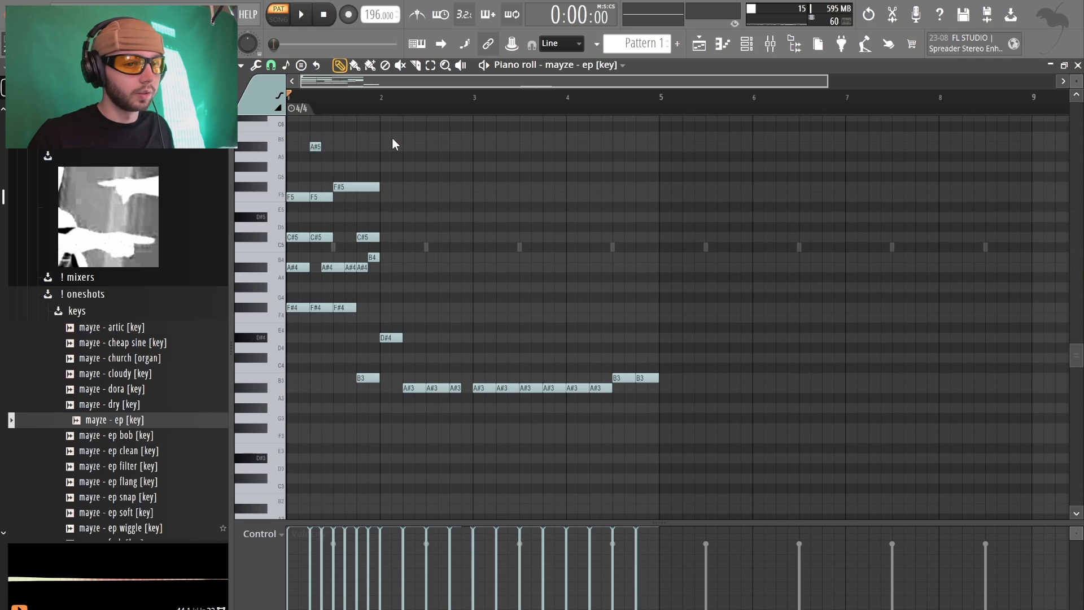
- Duplicate bar 1's upper notes into bar 2 and vary the copy with a held F5, a long A#5 and a B4
left_click_drag(413, 278, 289, 121)
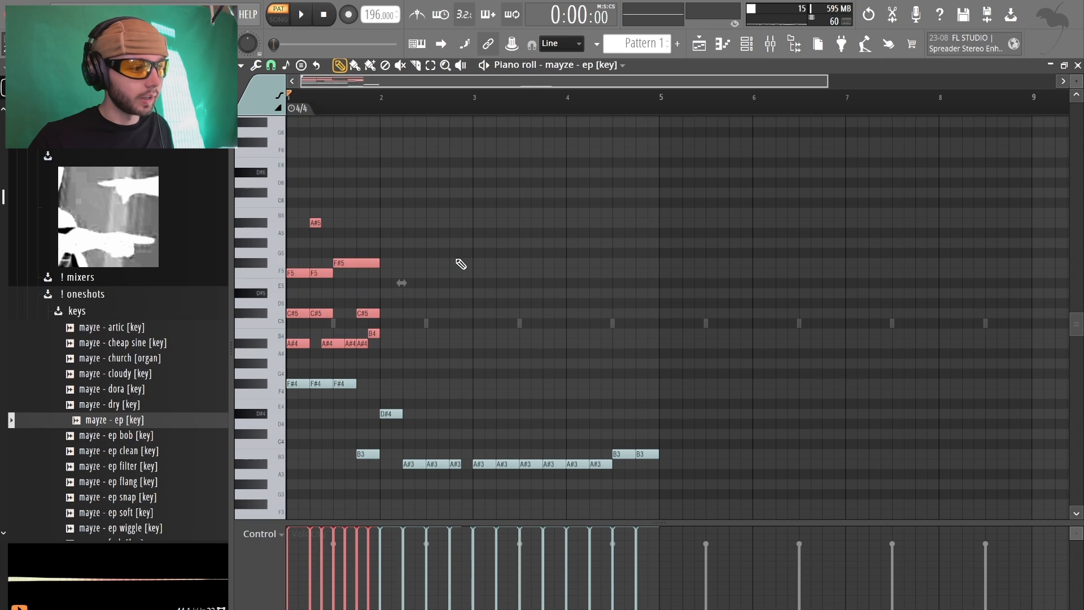
key("ctrl+b")
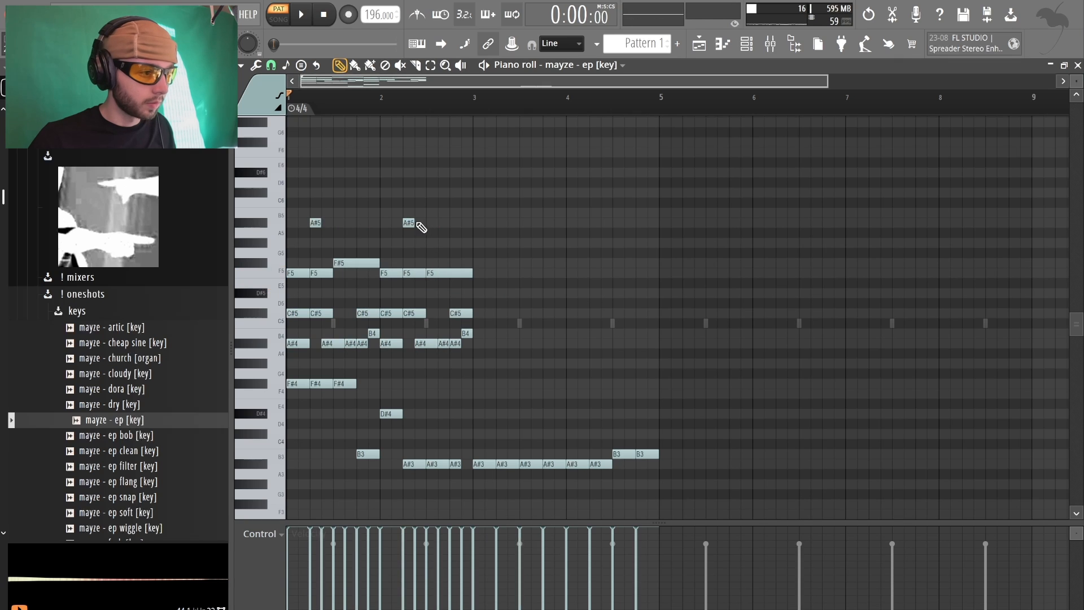
left_click_drag(438, 220, 481, 225)
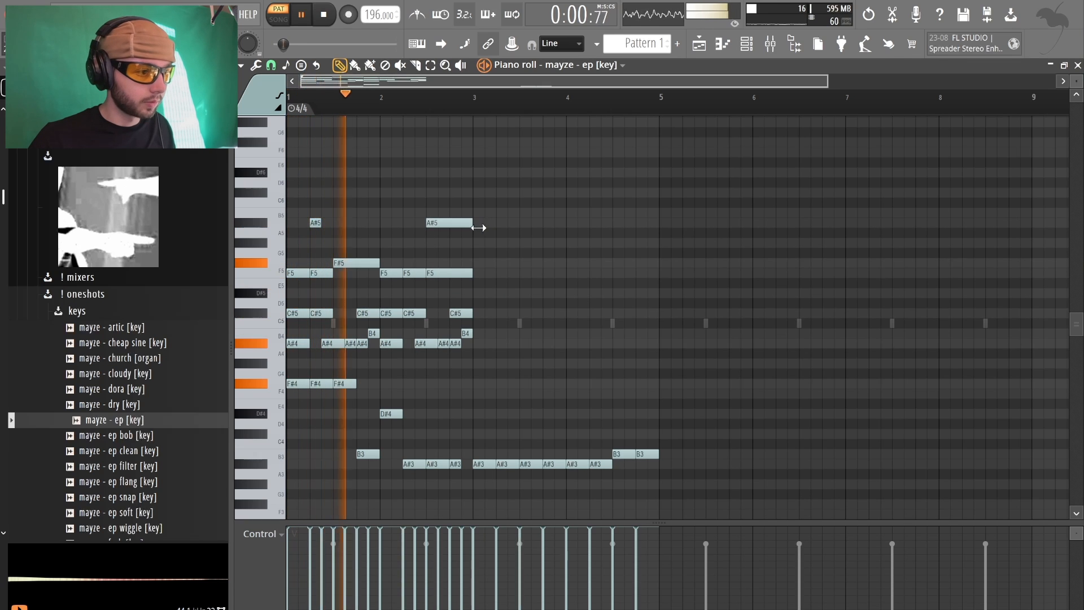
scroll(522, 277, "down", 2)
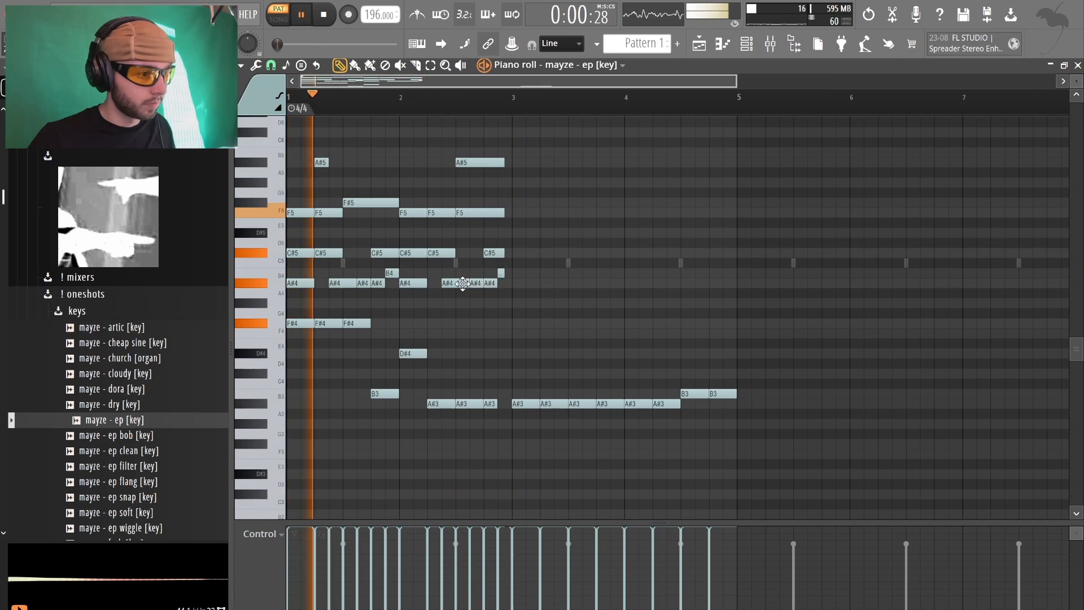
left_click_drag(459, 283, 459, 274)
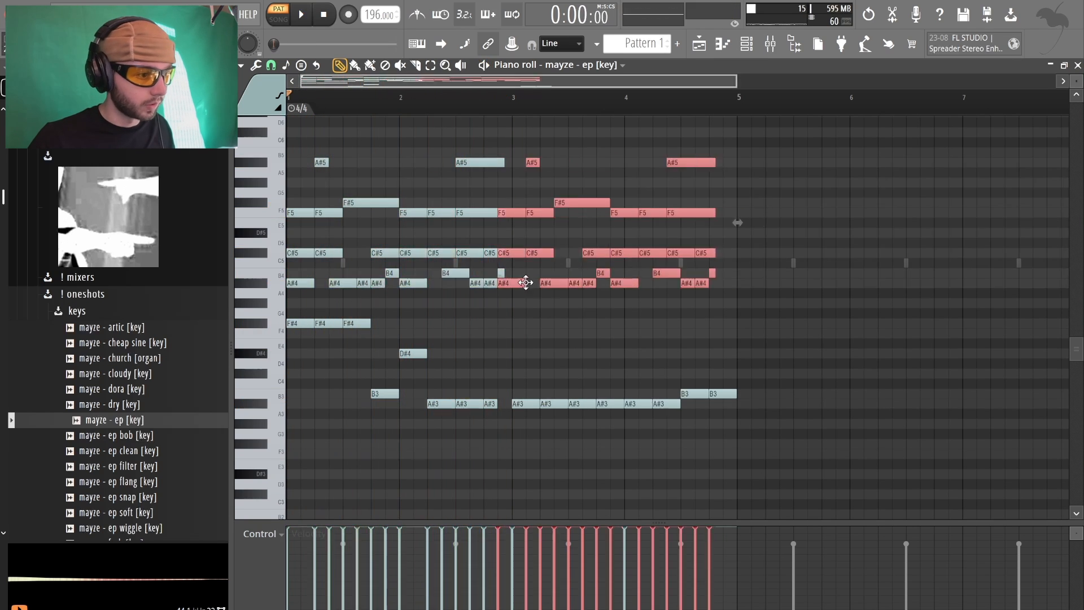
- Align the copied two-bar upper part with bar 3, duplicate the whole four-bar phrase to bar 5, and play it back
left_click_drag(526, 283, 524, 289)
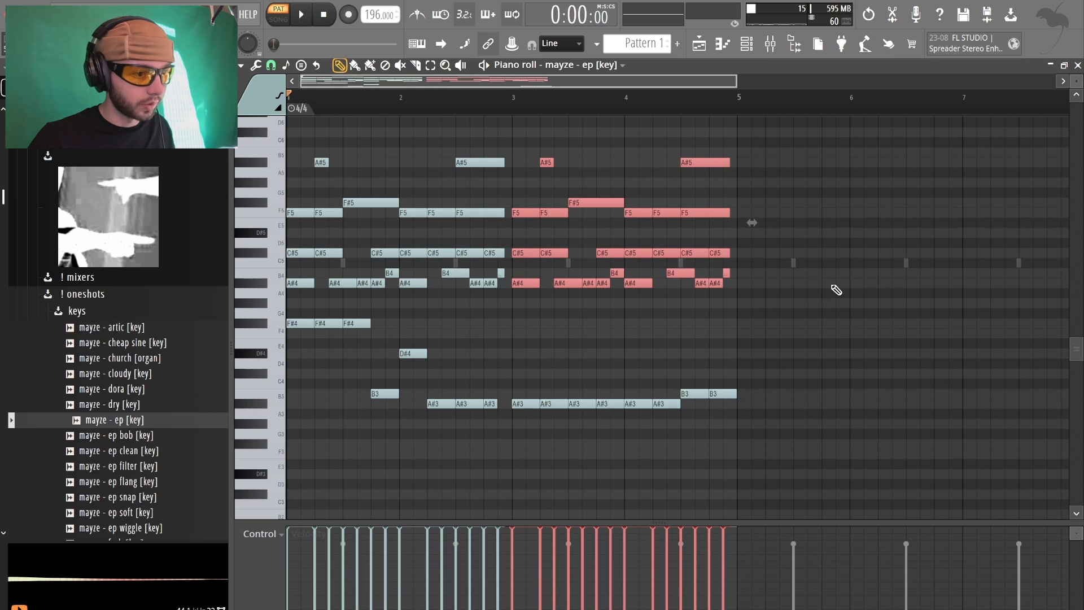
key("space")
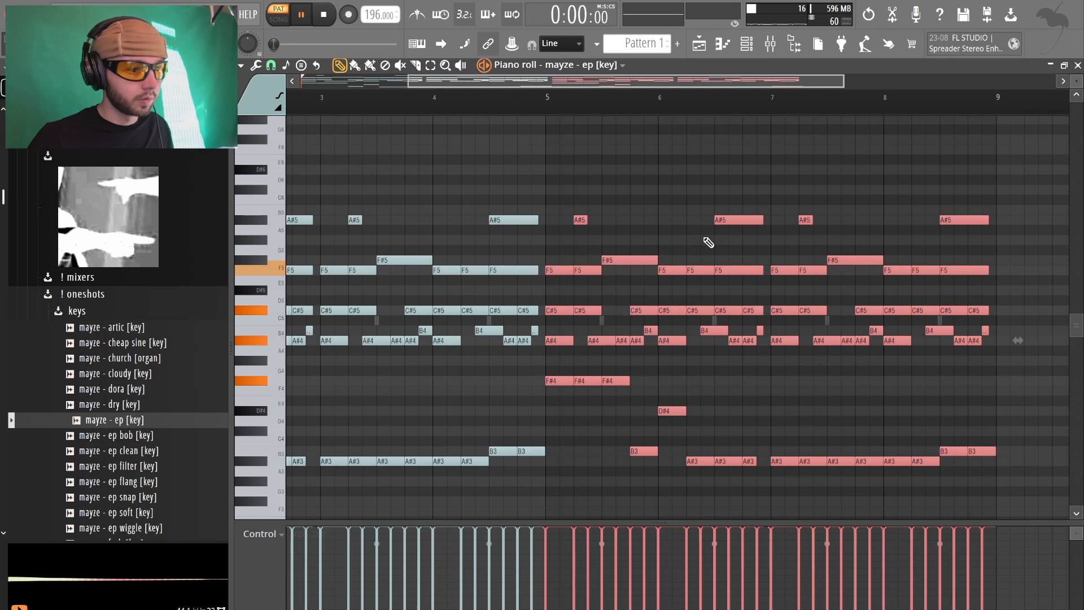
scroll(586, 233, "down", 2)
scroll(300, 272, "down", 1)
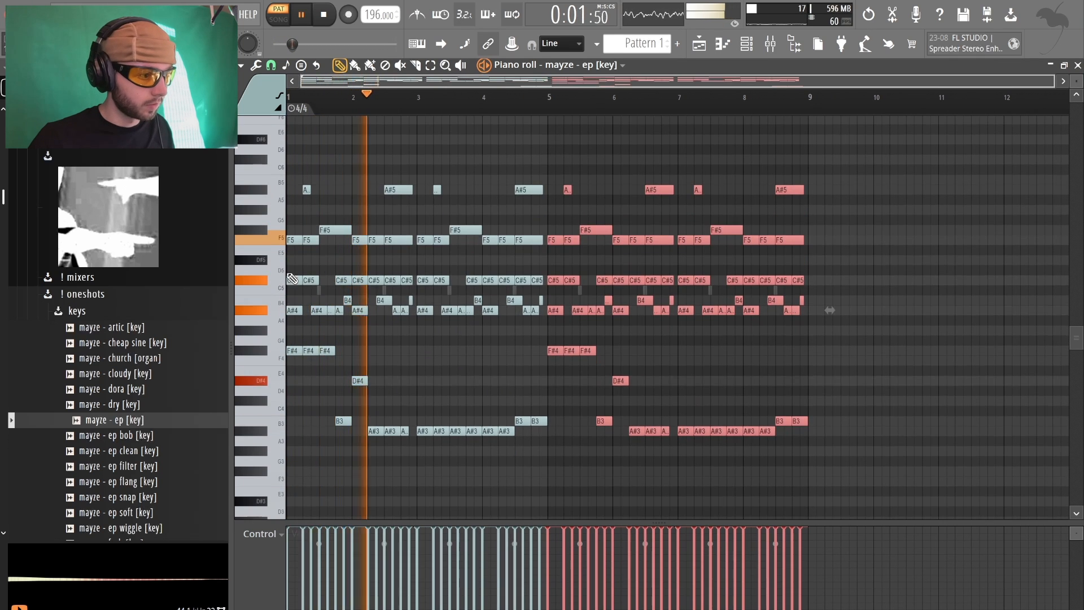
scroll(294, 274, "up", 2)
right_click(381, 186)
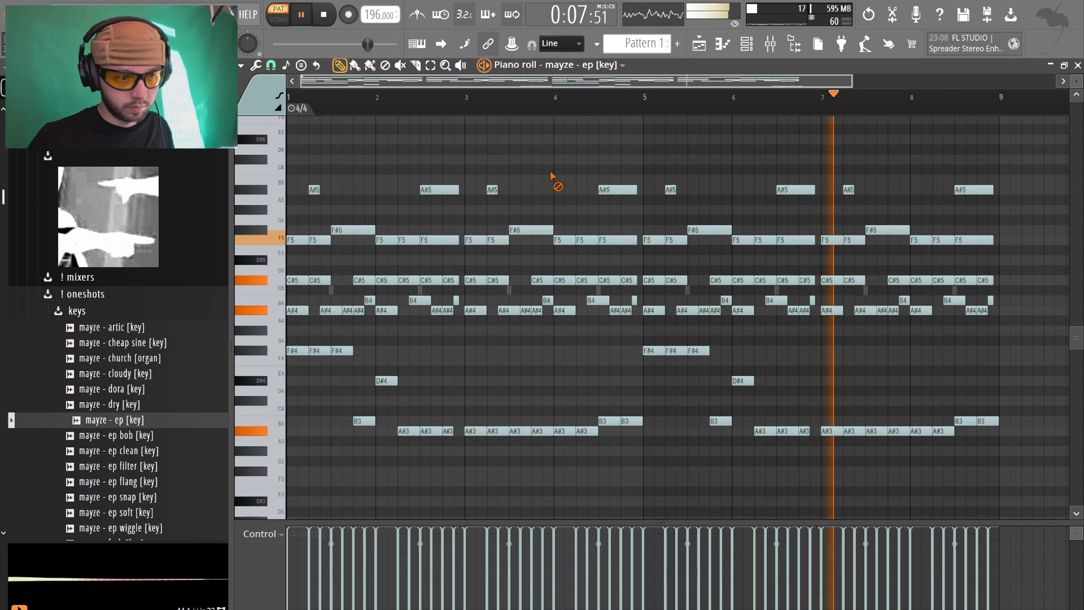
key("ctrl+a")
right_click(551, 172)
key("ctrl+a")
right_click(551, 172)
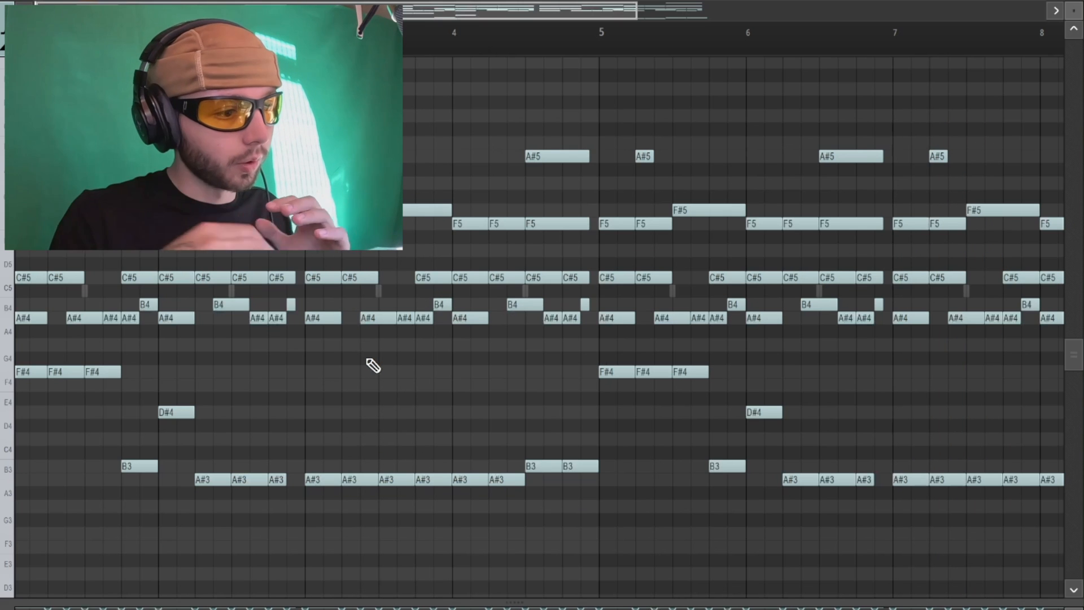
left_click_drag(293, 337, 1066, 455)
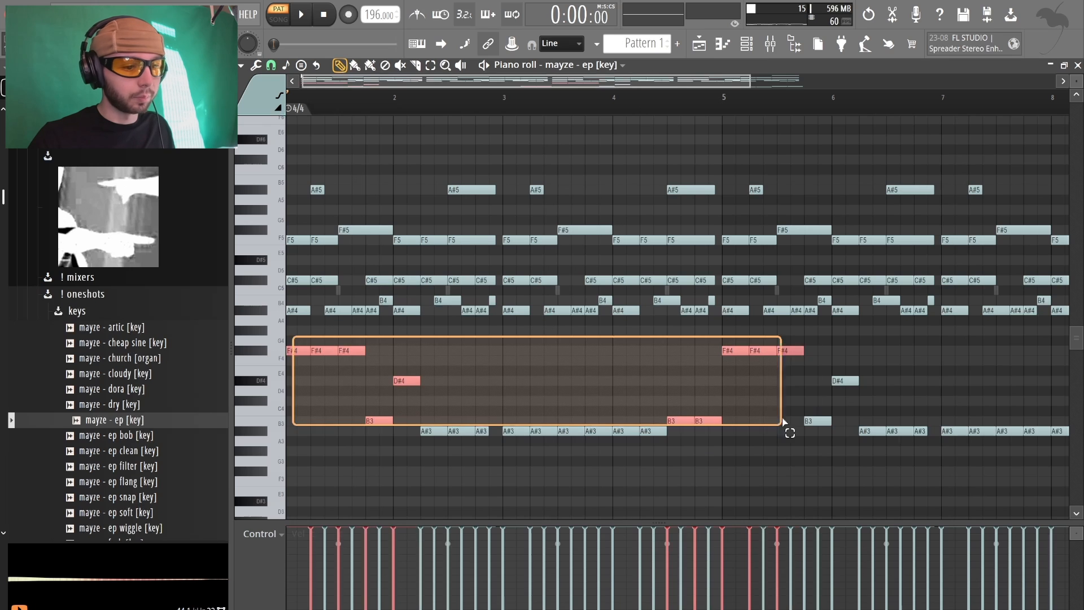
left_click(603, 364, "ctrl")
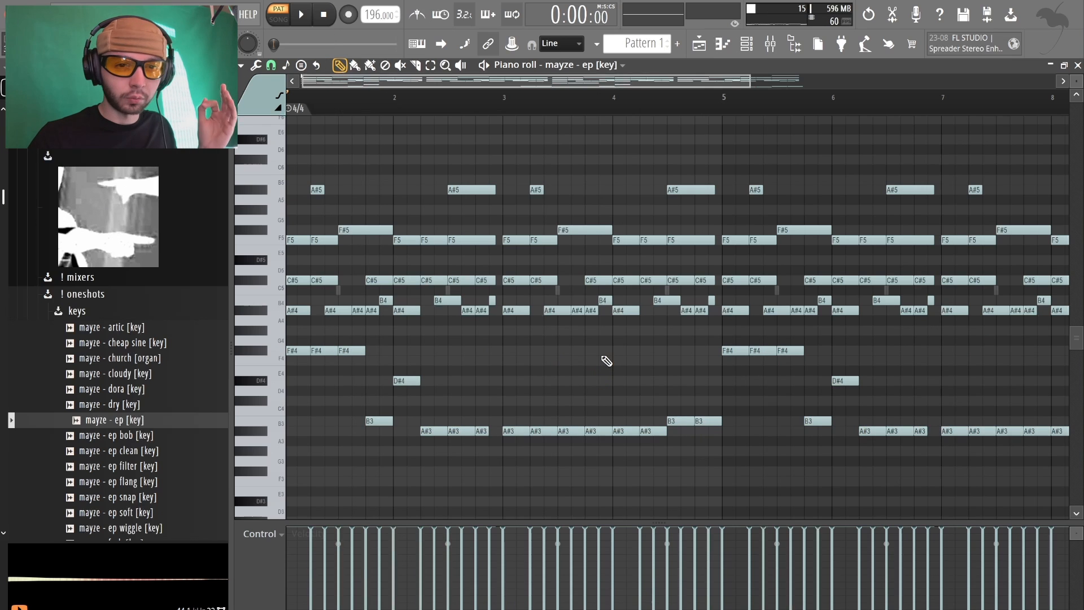
- Raise the short A#4 note just before the B4 at the end of bars 1, 3, 5 and 7 to B4 during playback
key("space")
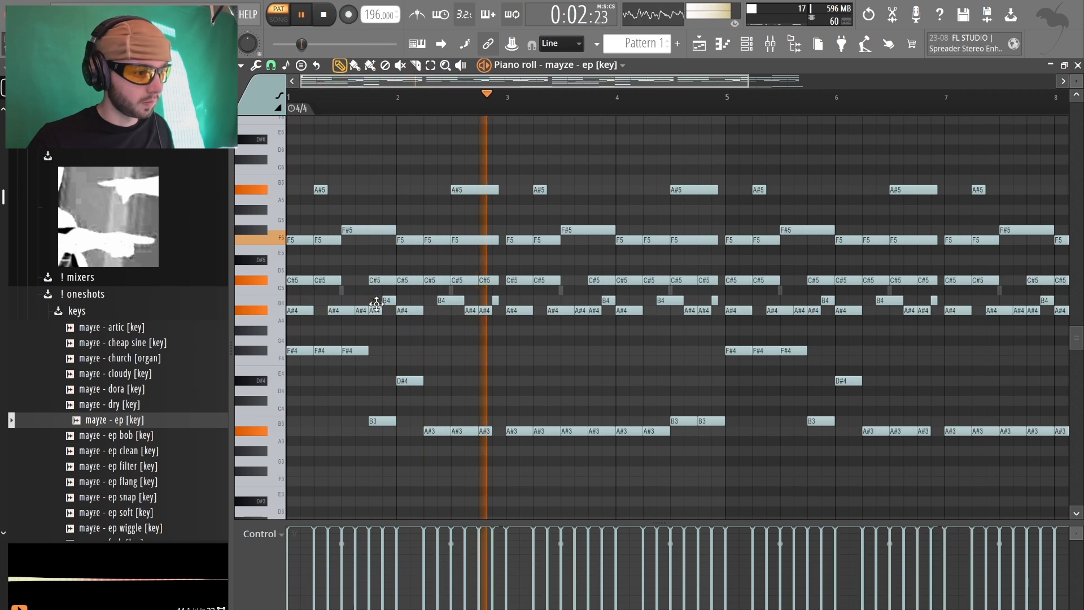
left_click_drag(592, 310, 593, 302)
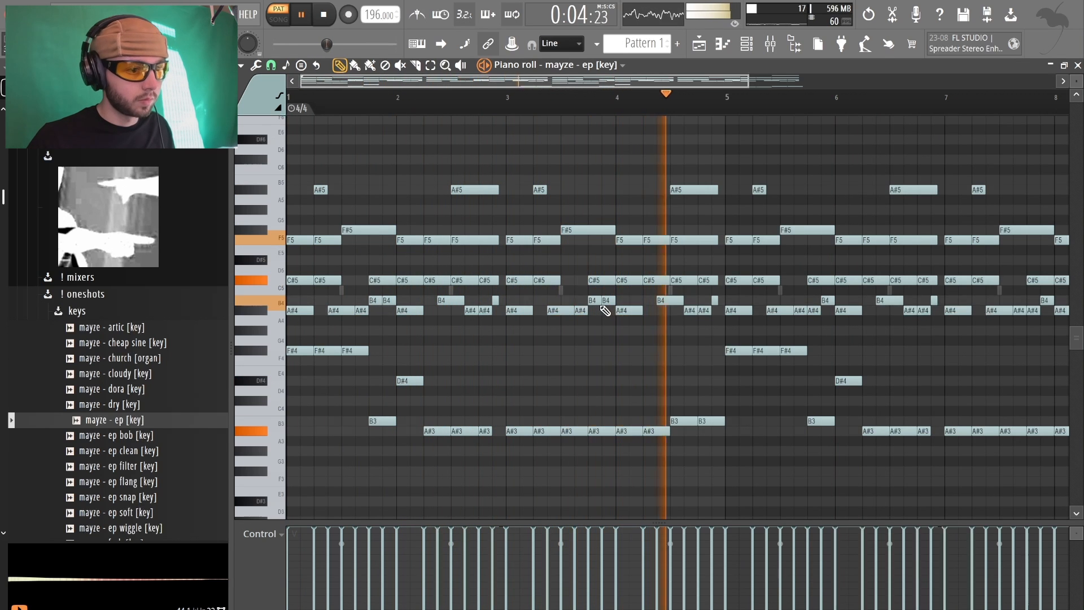
left_click_drag(815, 311, 812, 300)
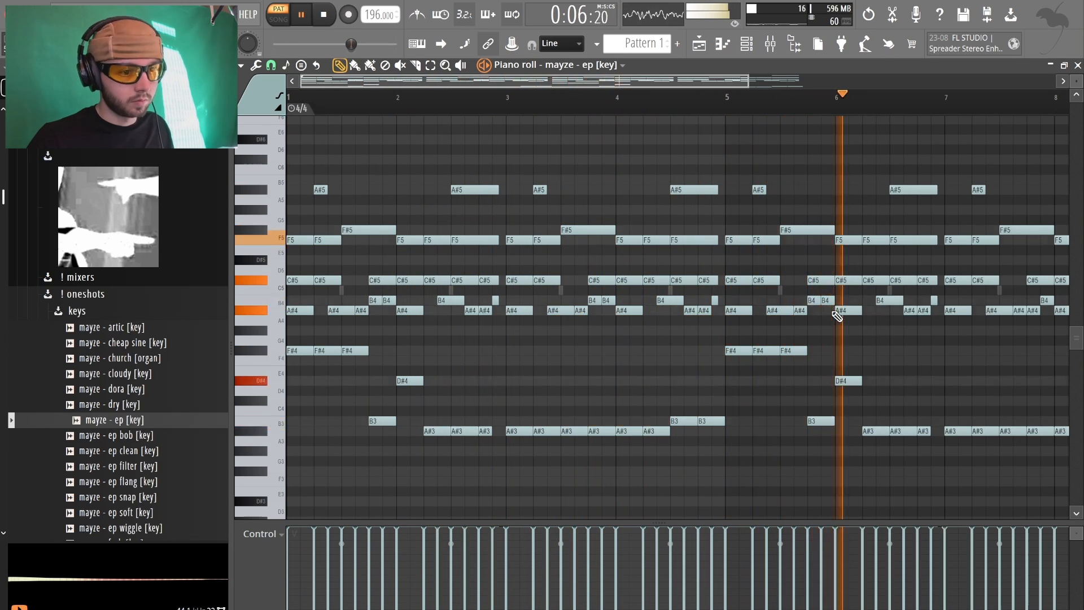
scroll(840, 314, "down", 1)
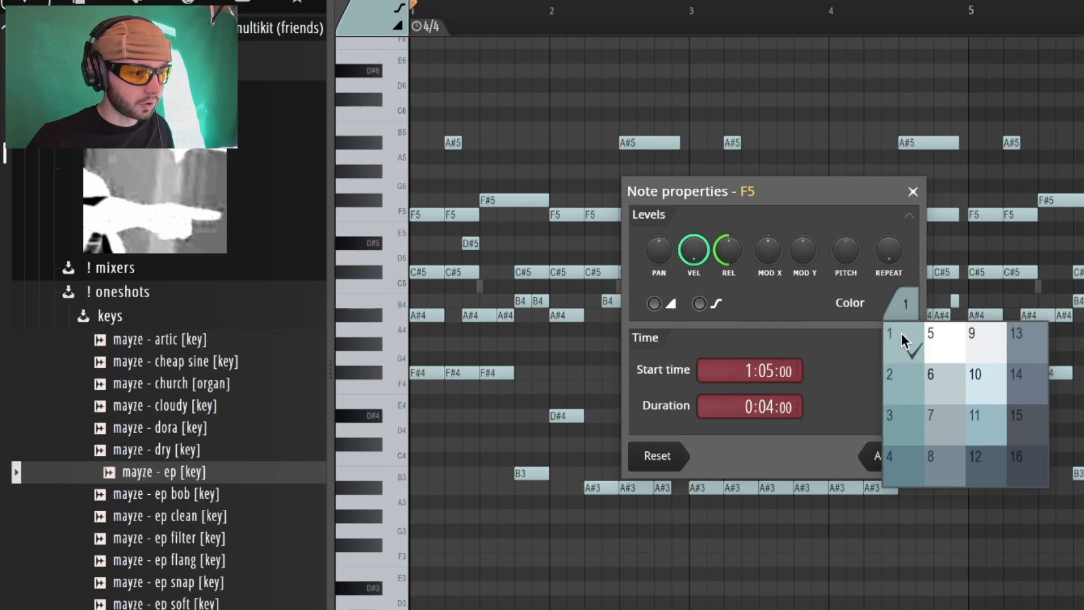
- Assign colour 5 to bar 1's second F5 note, and make the short D#5 note below it a colour 5 slide note
left_click(931, 340)
left_click(902, 453)
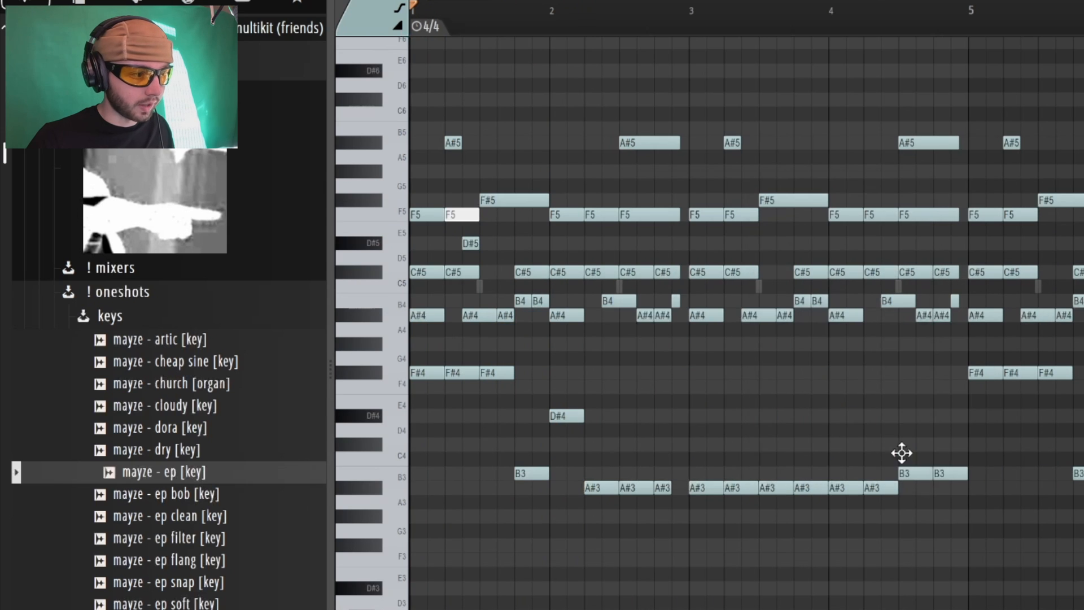
double_click(465, 244)
left_click(905, 304)
left_click(929, 337)
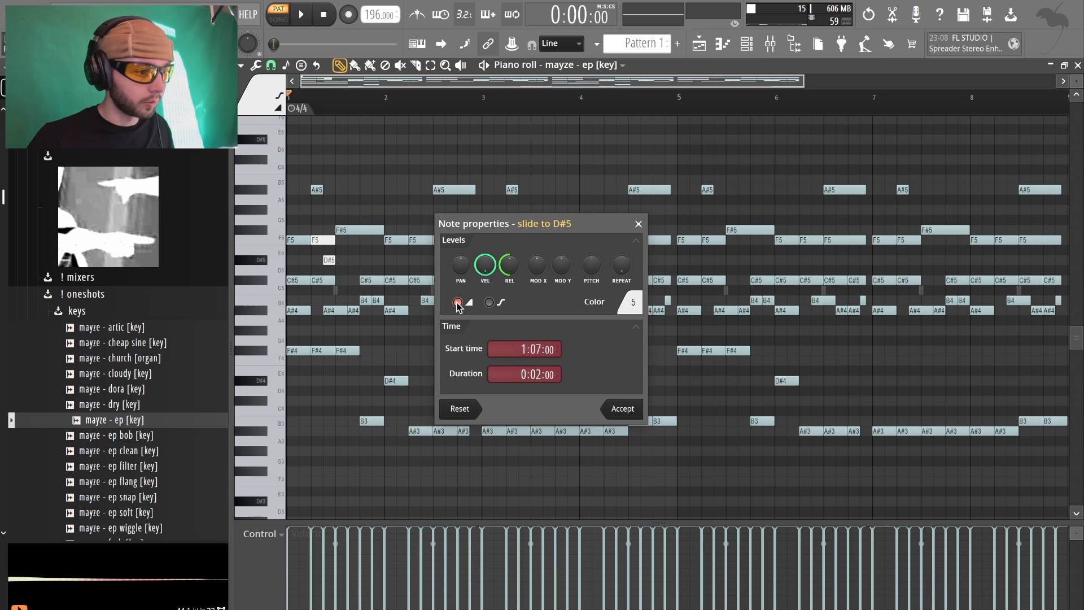
left_click(637, 408)
- Play the slide, then replace bars 5 to 8 with a copy of the first four bars that includes the slide notes
key("space")
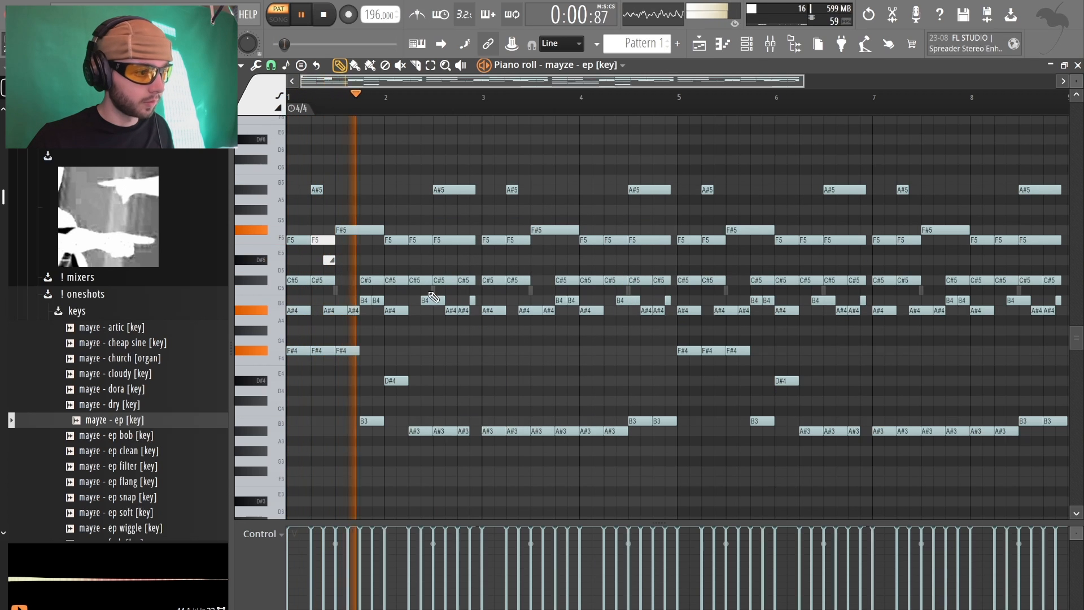
left_click_drag(605, 164, 1008, 427)
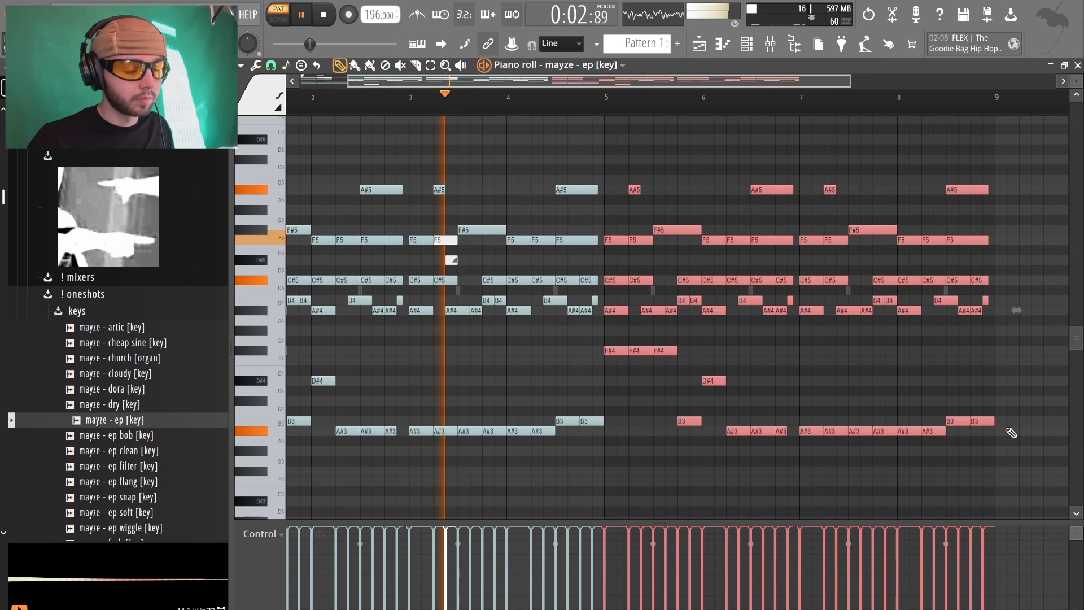
key("Delete")
scroll(609, 285, "down", 2)
key("ctrl+a")
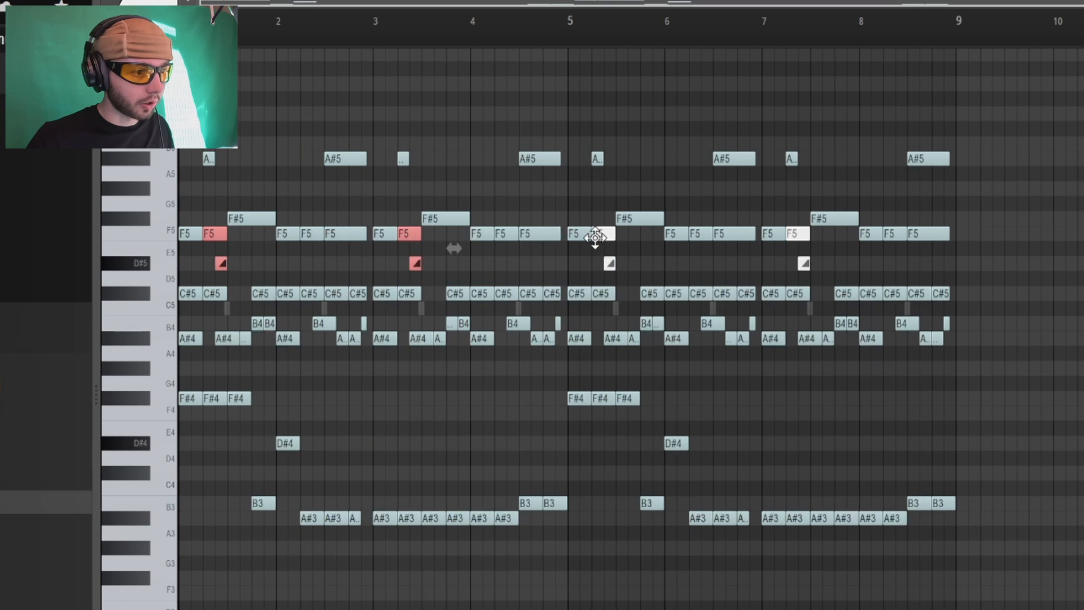
- Add bars 5 and 7's F5 and slide notes to the selection, clone the mayze - ep [key] channel, and paste the selected notes into the clone
left_click(608, 261, "ctrl+shift")
left_click(795, 233, "ctrl+shift")
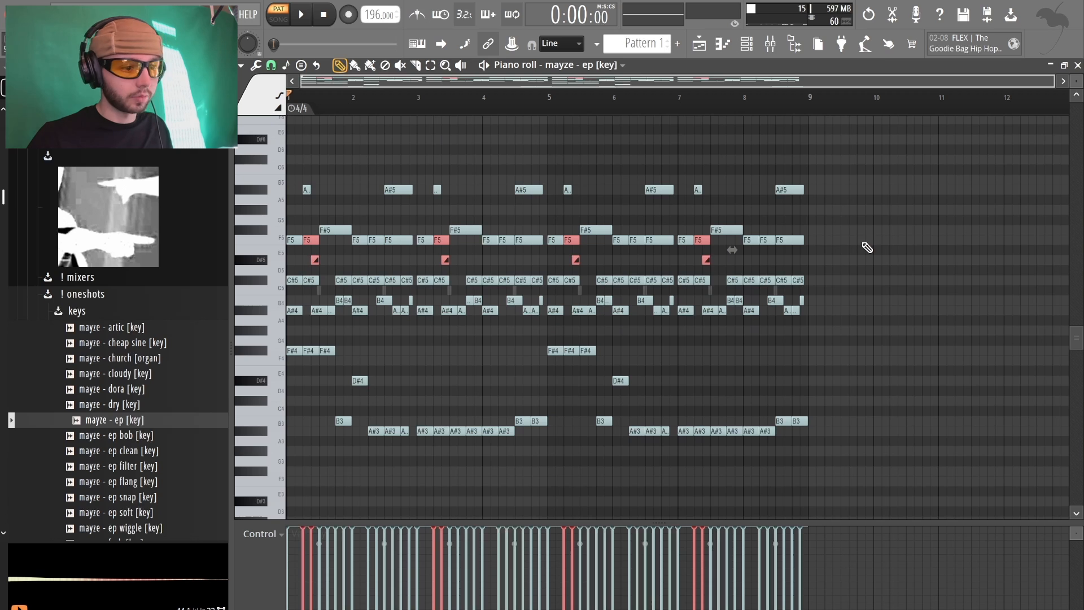
left_click(1078, 66)
right_click(366, 121)
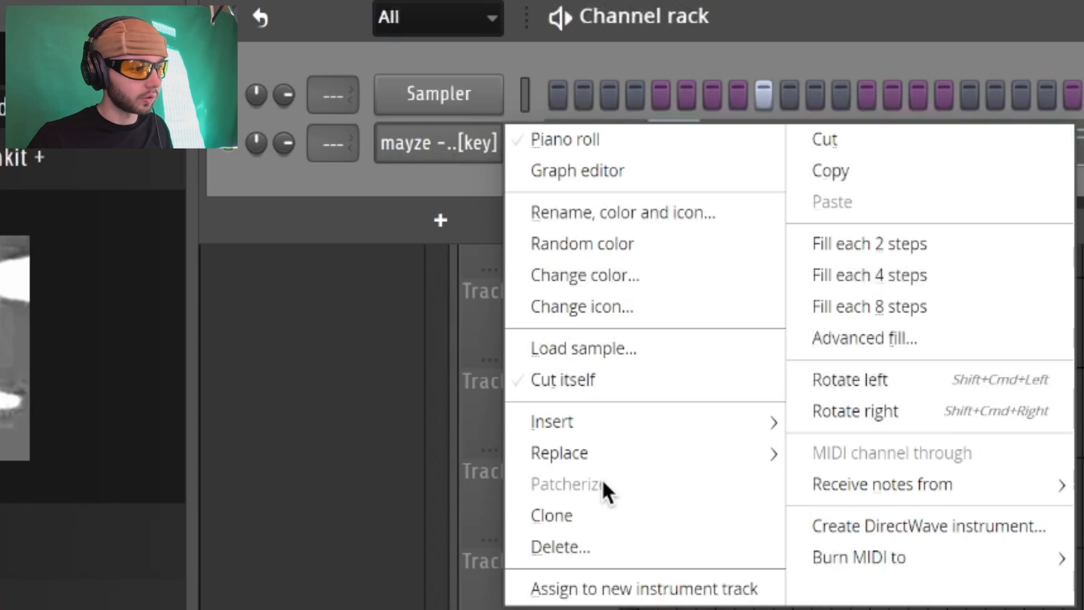
left_click(414, 283)
left_click(722, 43)
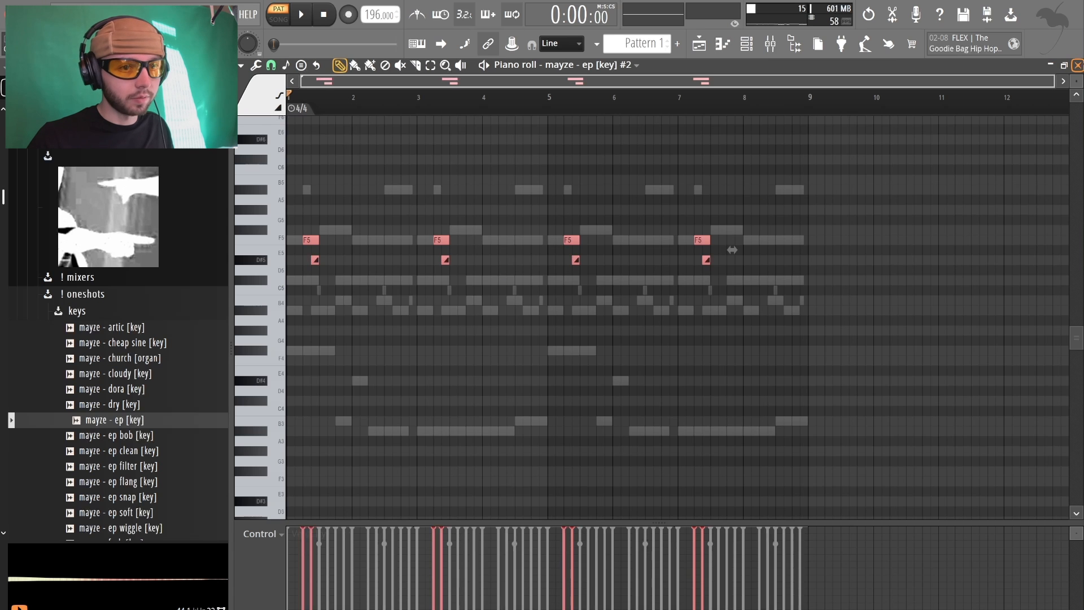
left_click(1078, 65)
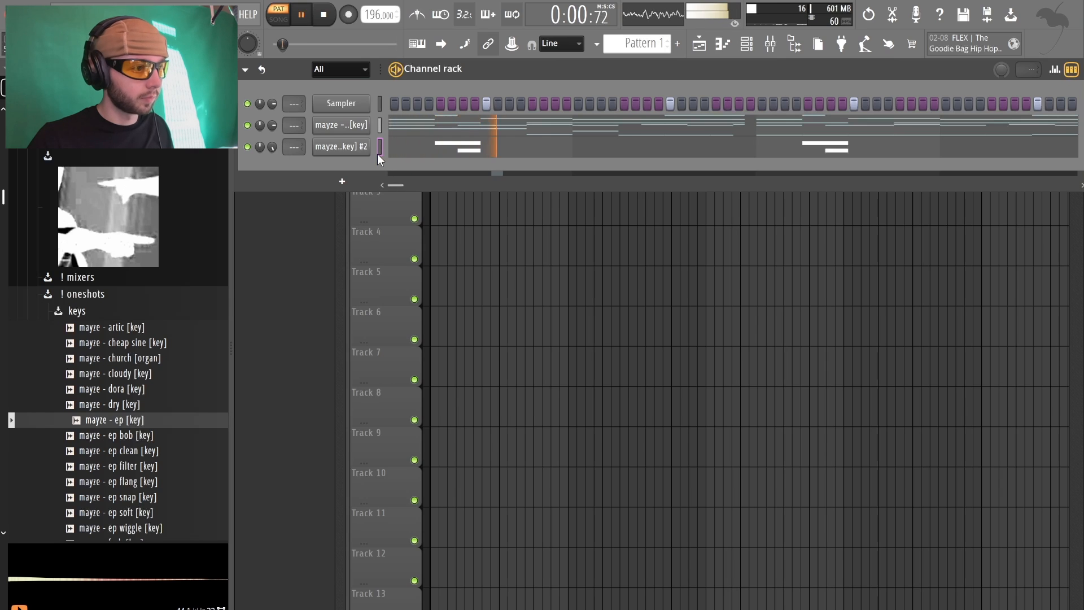
- Adjust the release of the cloned key channel's volume envelope while the pattern plays
left_click(354, 148)
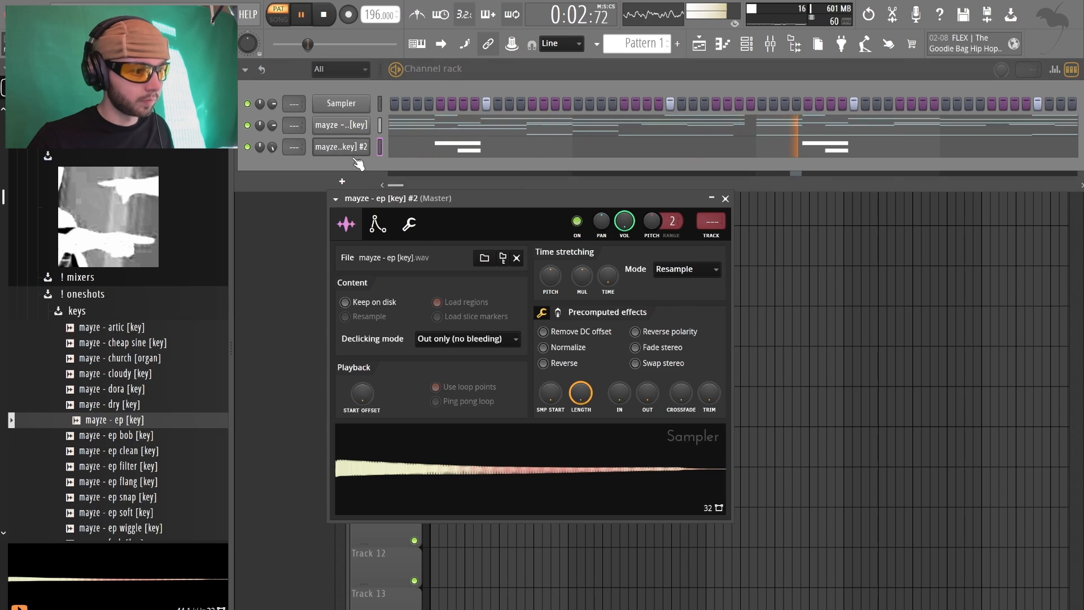
left_click(378, 224)
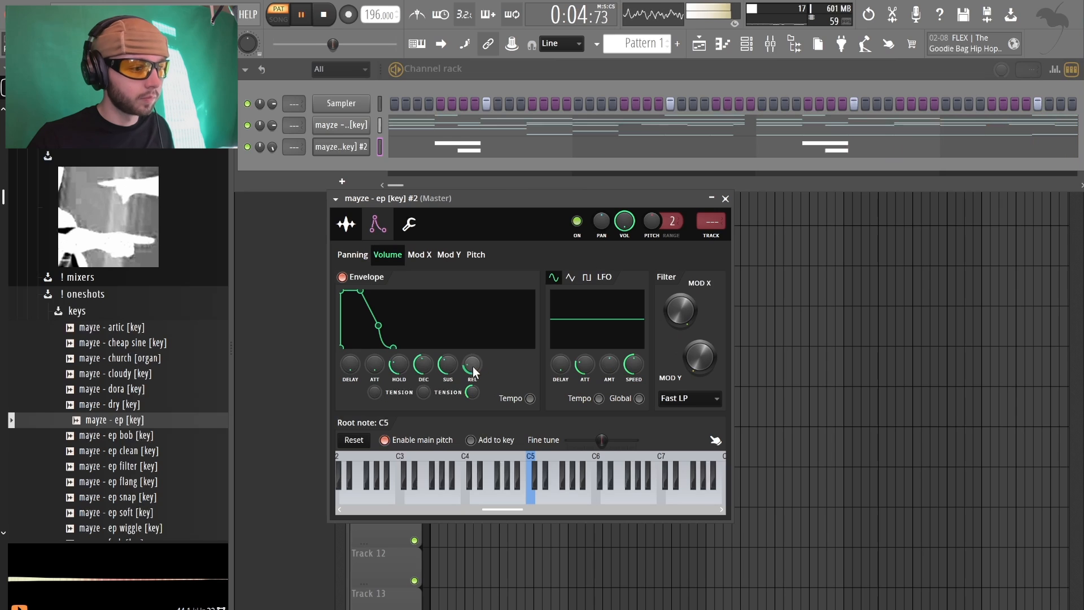
left_click_drag(479, 360, 479, 347)
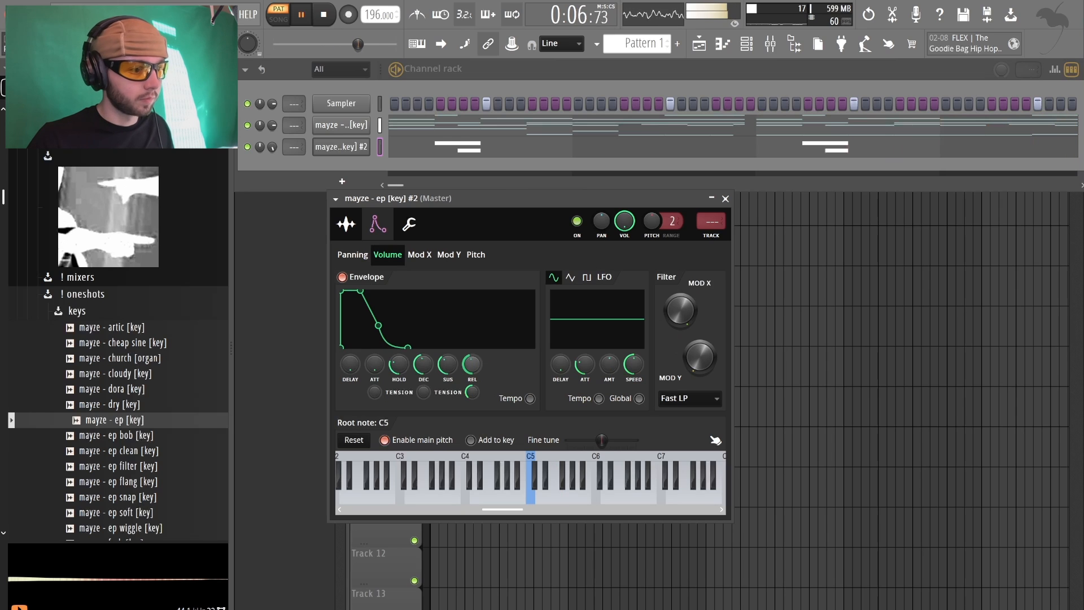
left_click_drag(476, 361, 475, 379)
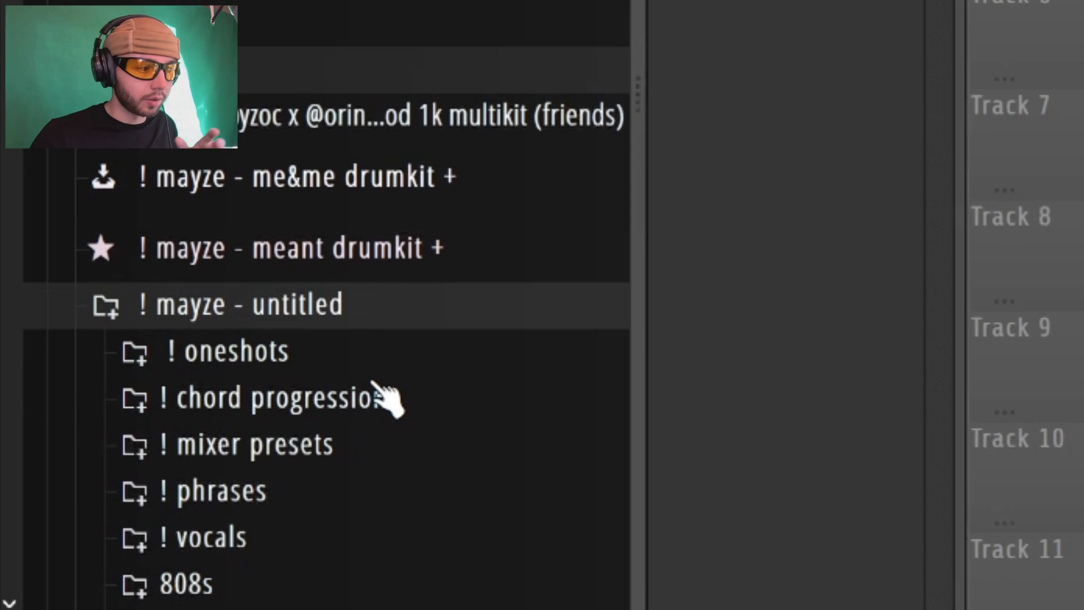
- Audition the snares in the ! mayze - untitled kit and add mayze - may [snare]_2 as a new channel
scroll(376, 368, "down", 3)
left_click(281, 382)
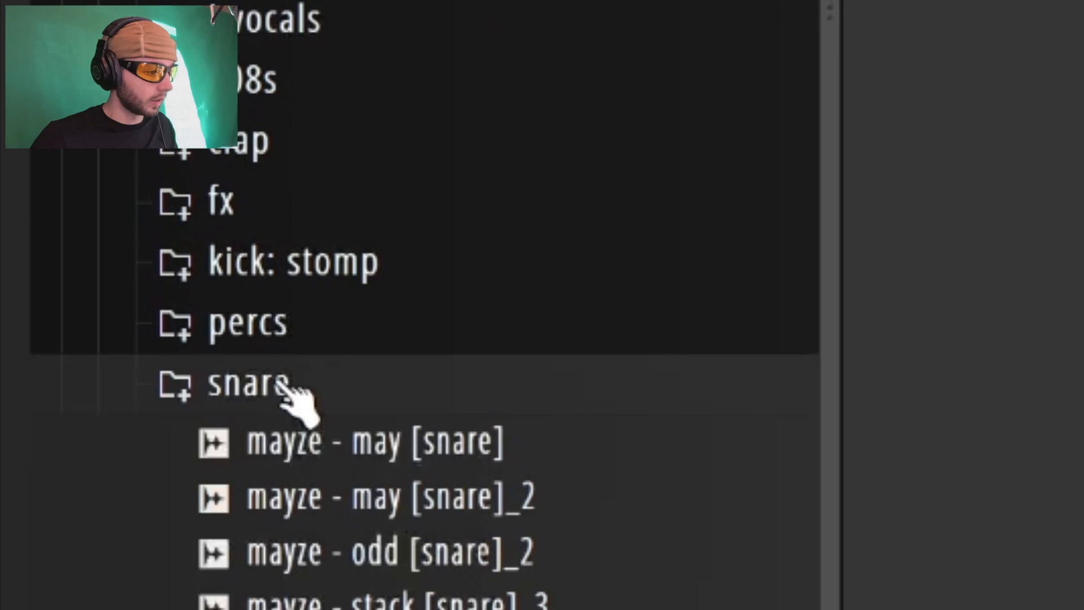
scroll(508, 440, "down", 1)
left_click(474, 439)
left_click(489, 498)
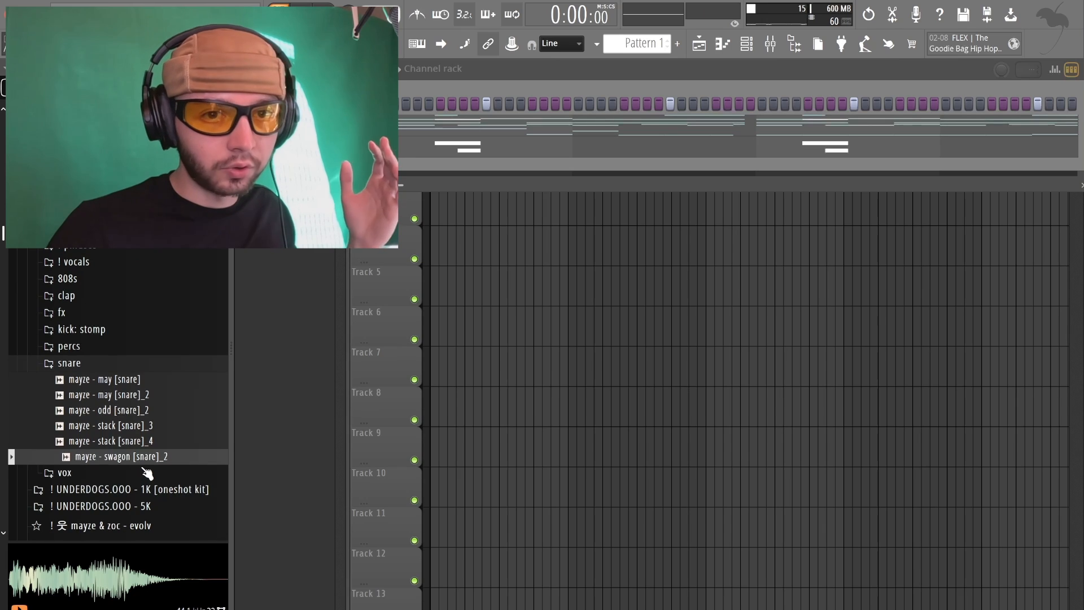
left_click_drag(153, 395, 181, 364)
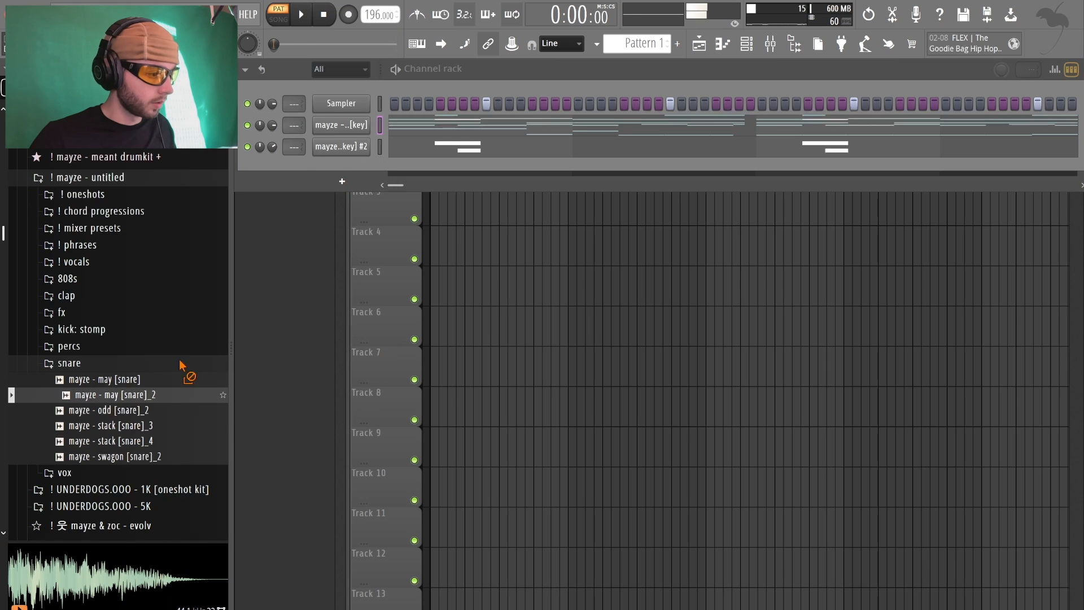
left_click_drag(329, 154, 342, 165)
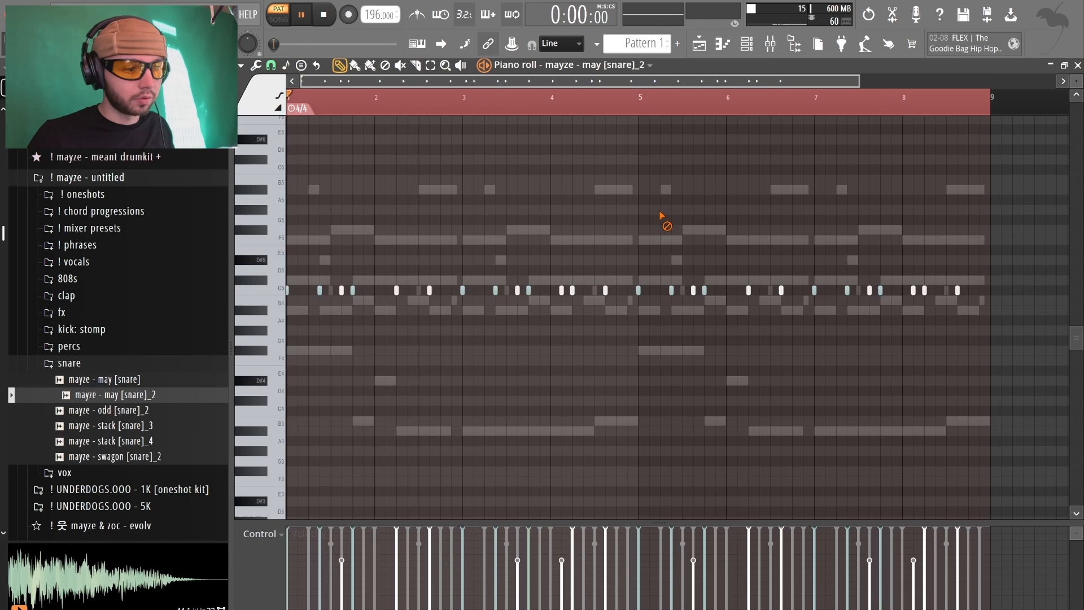
- Play the snare pattern and add a one-beat C5 note on the last beat of bars 4 and 8
key("space")
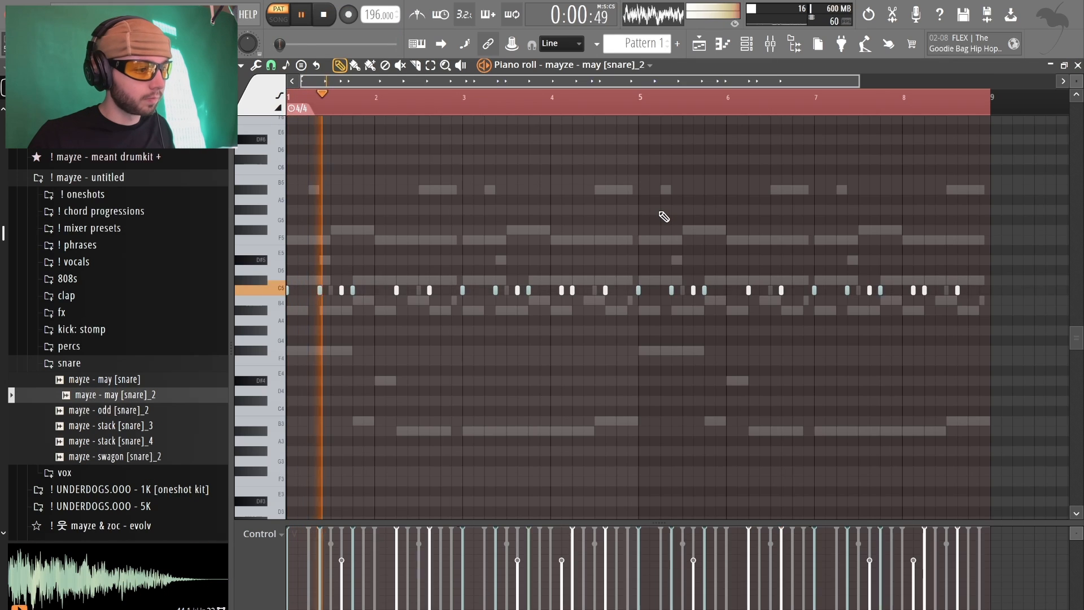
key("ctrl+d")
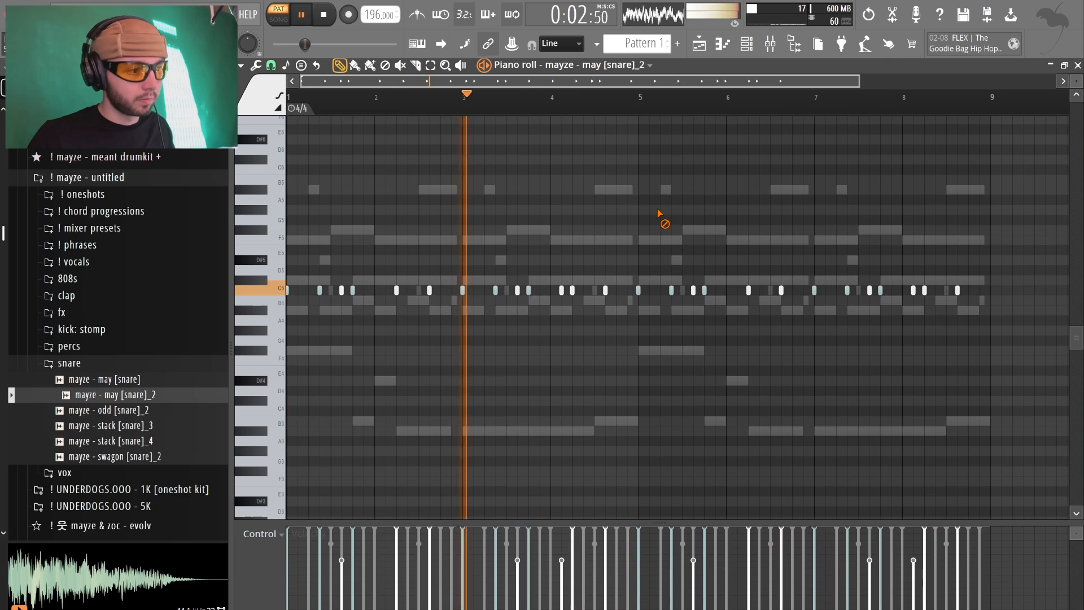
scroll(617, 290, "up", 3)
left_click(617, 292)
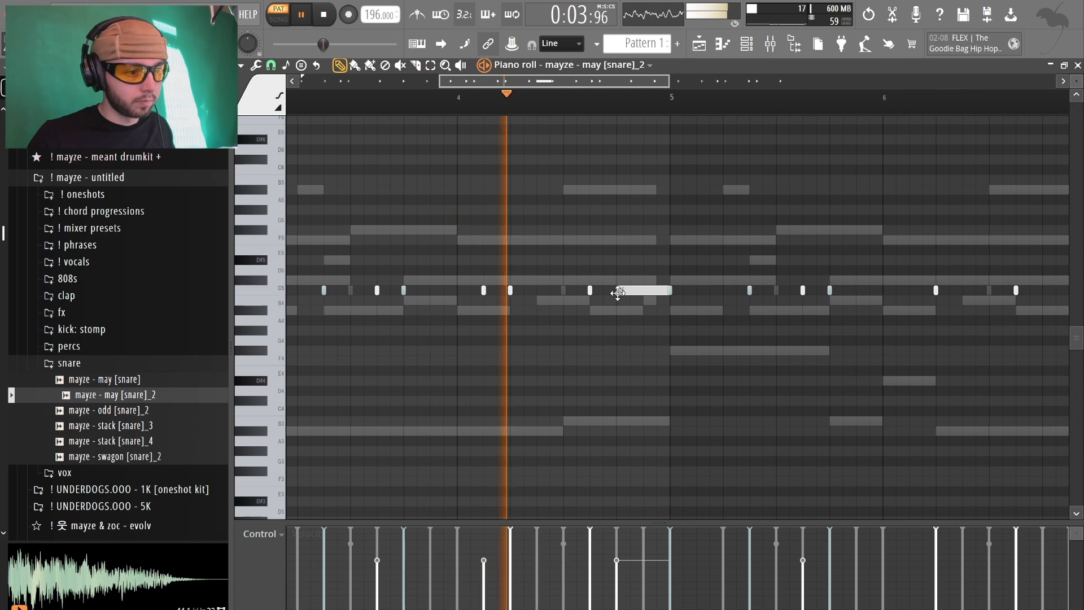
scroll(663, 307, "down", 4)
left_click(933, 292)
scroll(941, 275, "up", 2)
left_click_drag(943, 274, 943, 299)
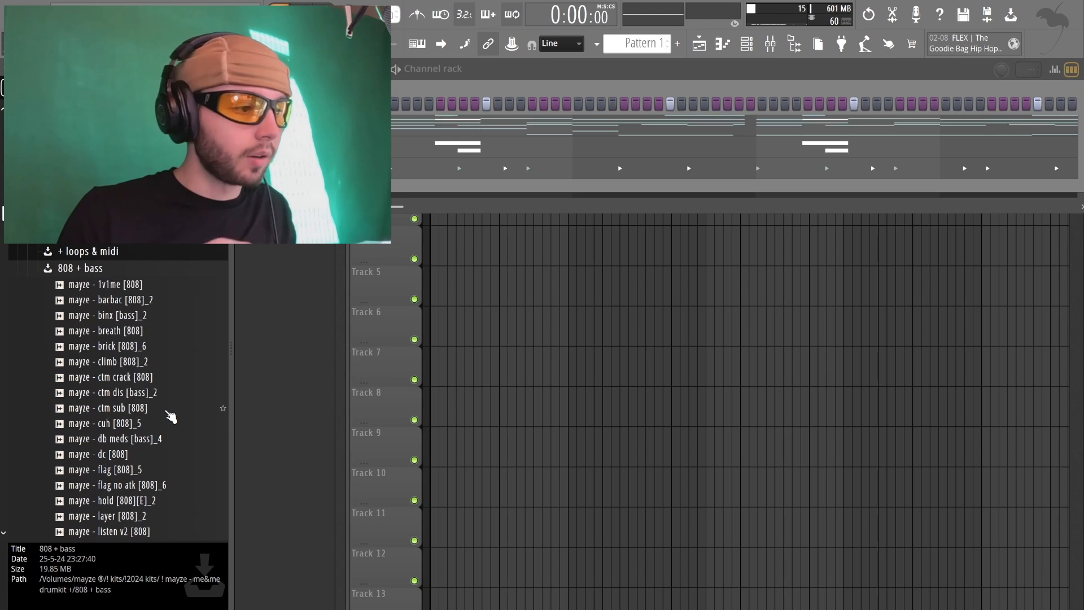
- Audition 808s from the ! mayze - untitled kit, add mayze - maybach musik [808] as a channel, and open its envelope settings
scroll(169, 412, "down", 3)
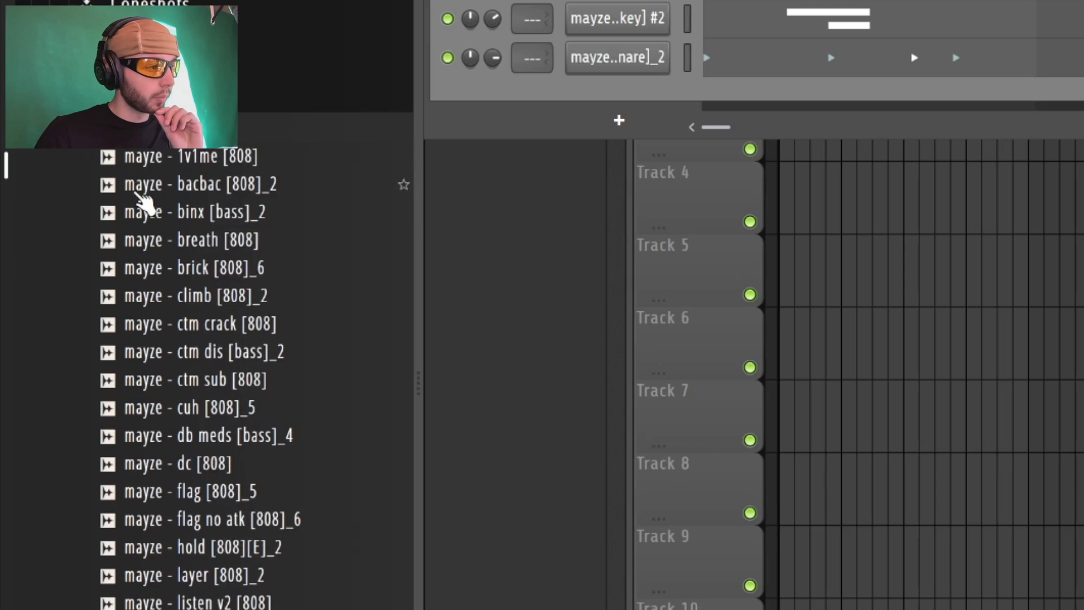
scroll(152, 221, "up", 10)
left_click(169, 279)
scroll(235, 346, "down", 2)
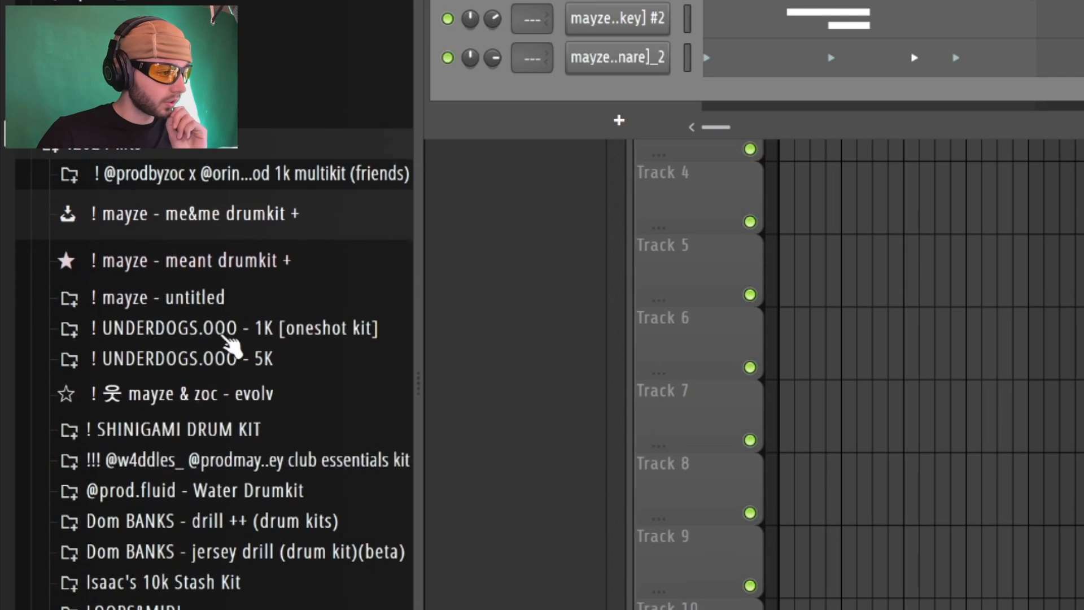
left_click(209, 299)
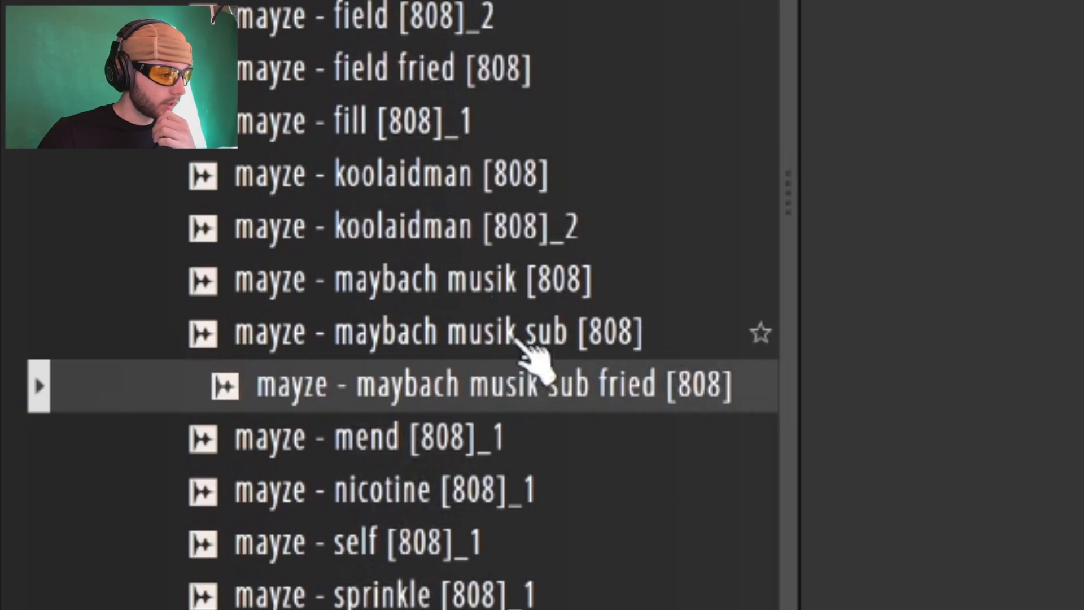
left_click(539, 316)
left_click(537, 282)
left_click_drag(121, 373, 389, 260)
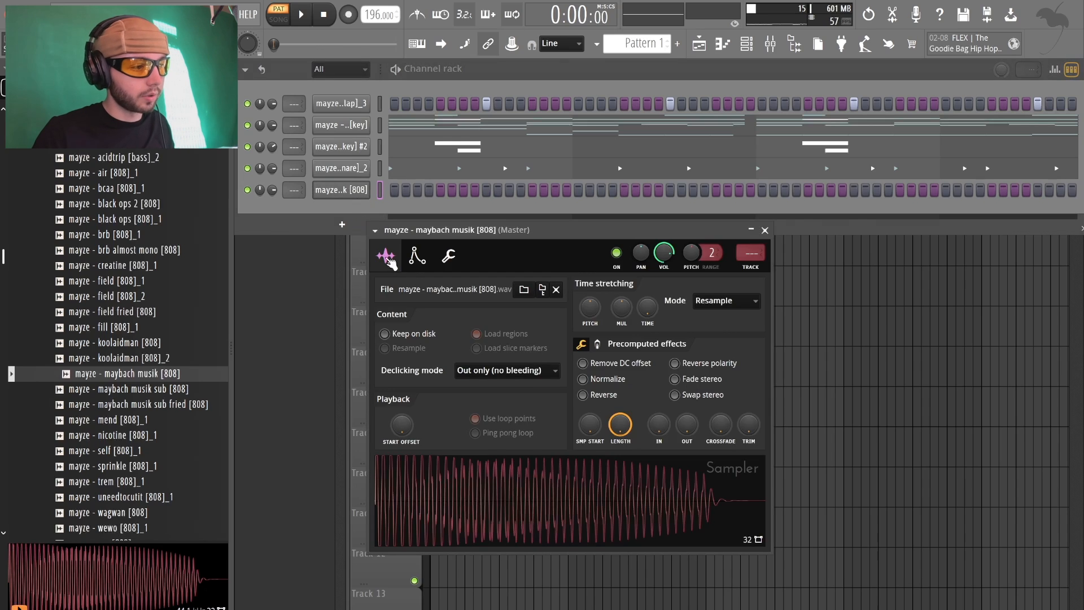
left_click(418, 255)
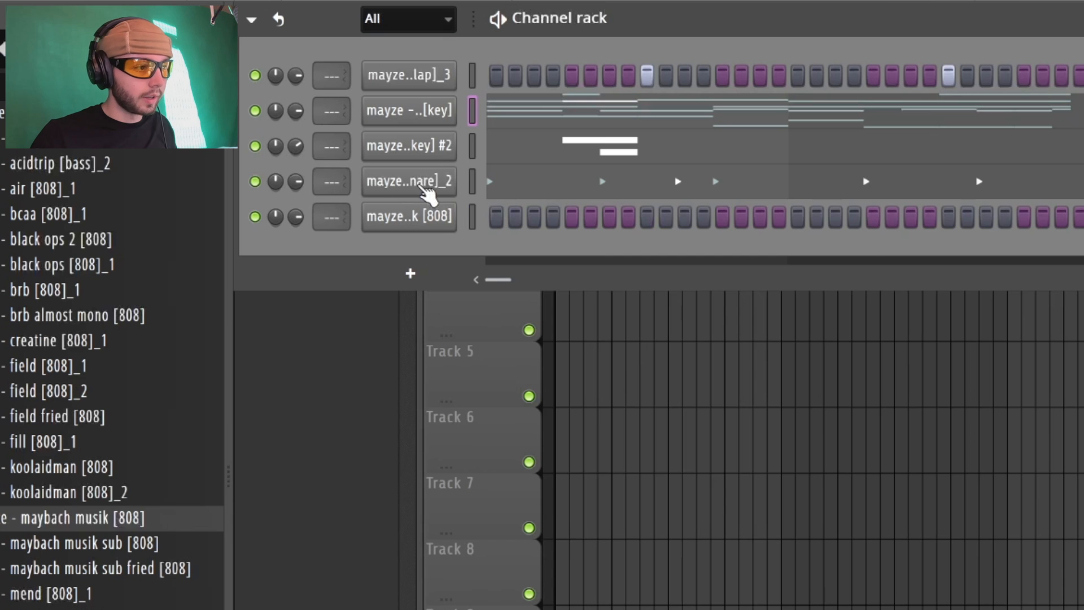
- Copy the snare pattern into the maybach musik 808 channel and extend all its notes to run end to end
right_click(426, 189)
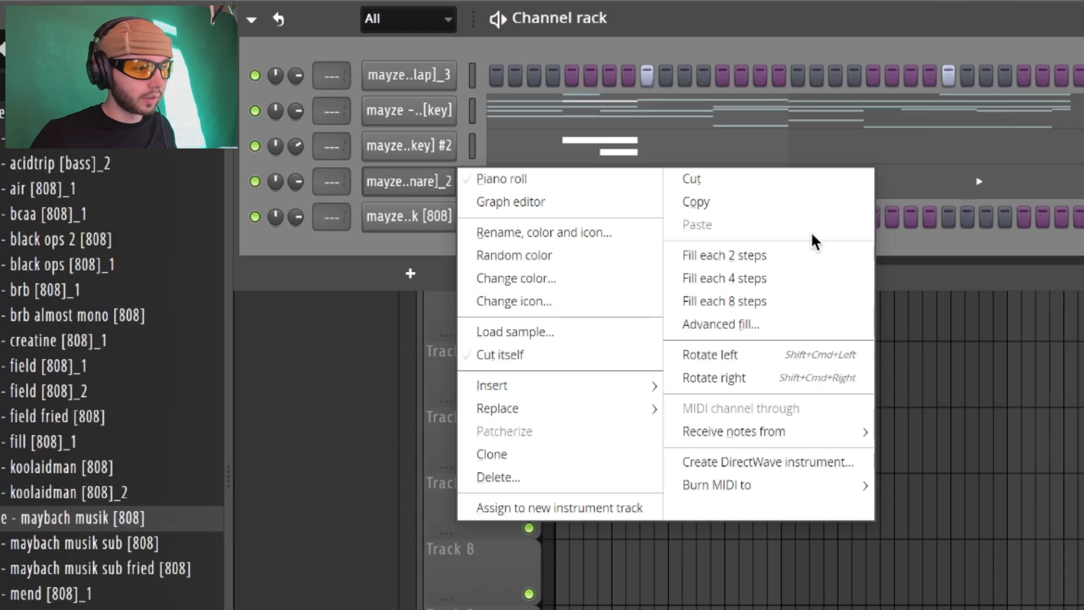
left_click(707, 202)
right_click(442, 221)
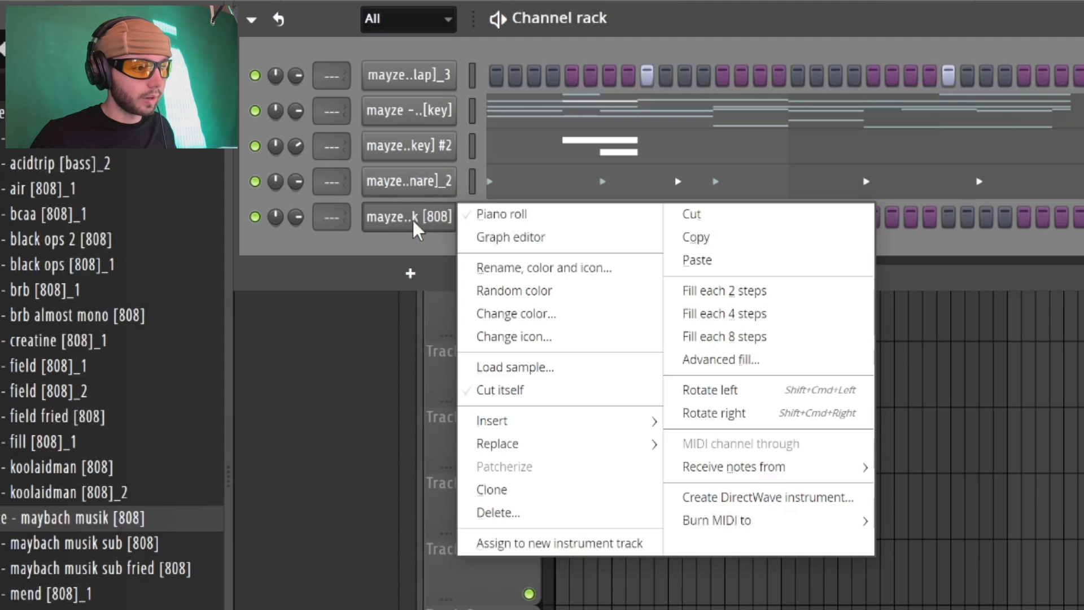
left_click(844, 260)
left_click(711, 226)
key("ctrl+a")
key("ctrl+l")
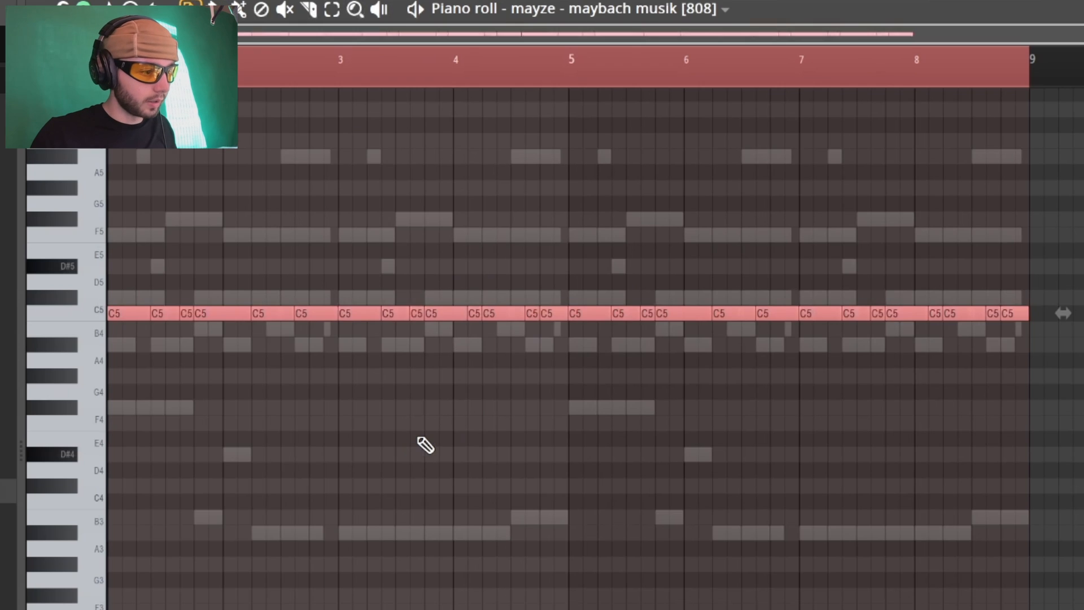
- Transpose the 808 notes down to F#4 and match the first four bars to the melody's bass notes B3, D#4 and A#3
key("shift+Down")
key("shift+Down")
key("shift+Down")
key("shift+Down")
key("shift+Down")
key("shift+Down")
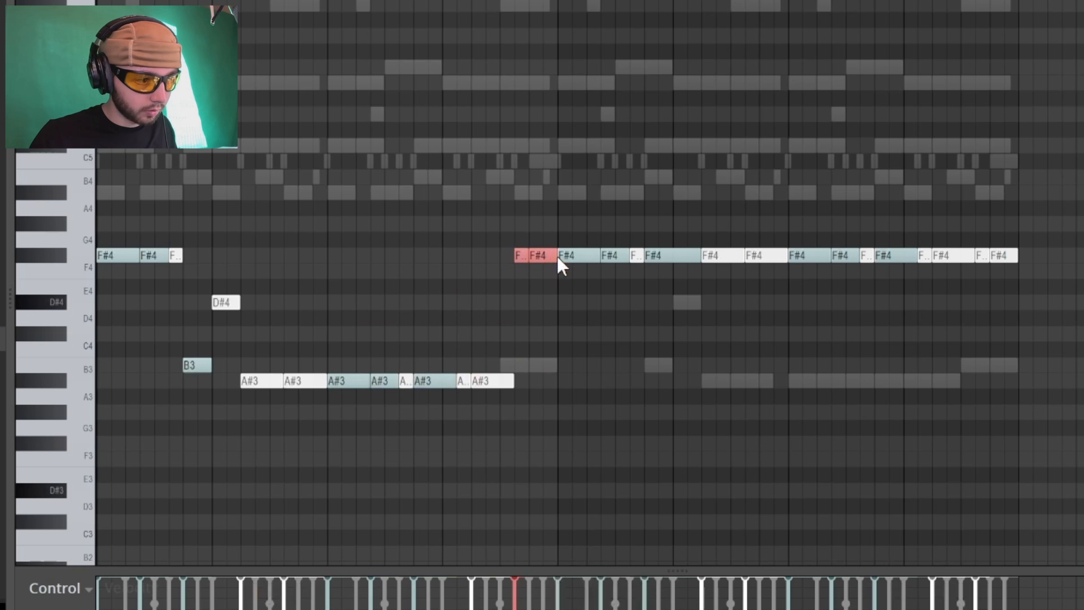
- Replace the 808's bars 5 to 8 with a copy of the first four bars, raise the line an octave, and play it
left_click_drag(544, 249, 1055, 291)
key("Delete")
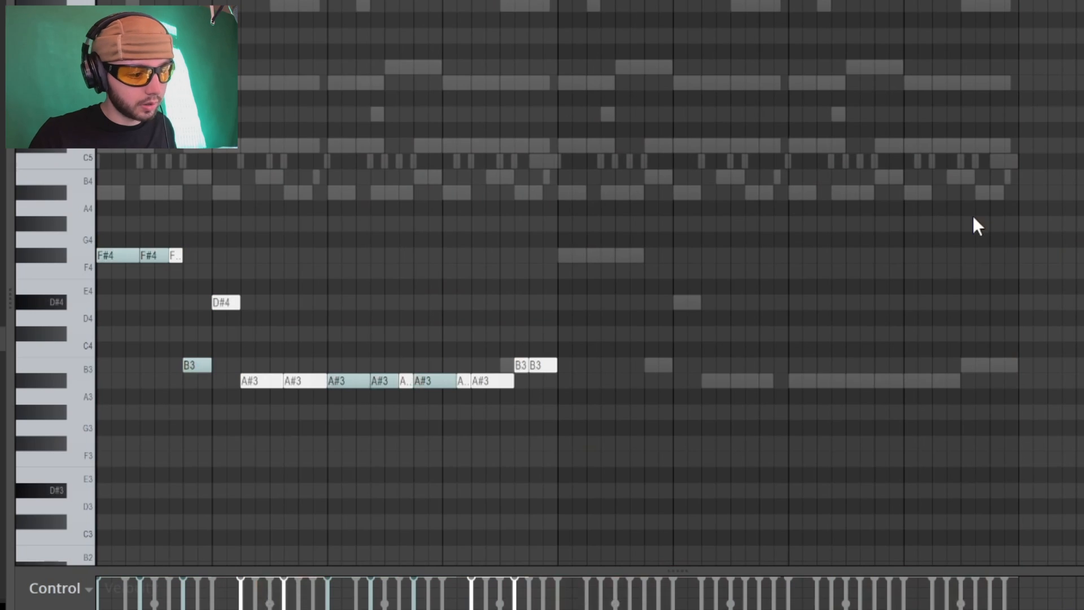
key("ctrl+b")
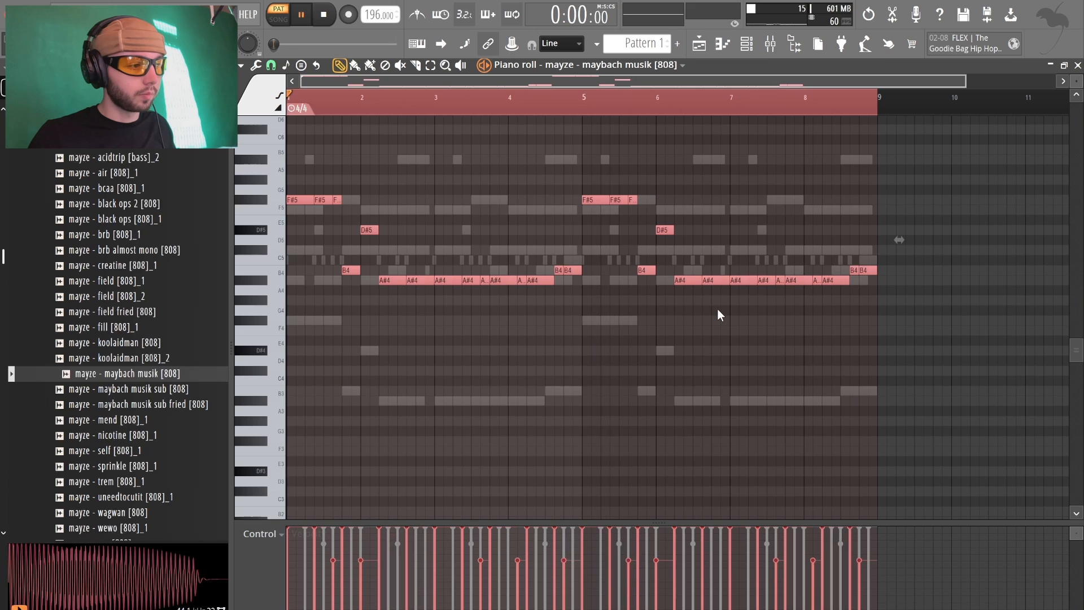
key("space")
left_click(716, 357, "ctrl")
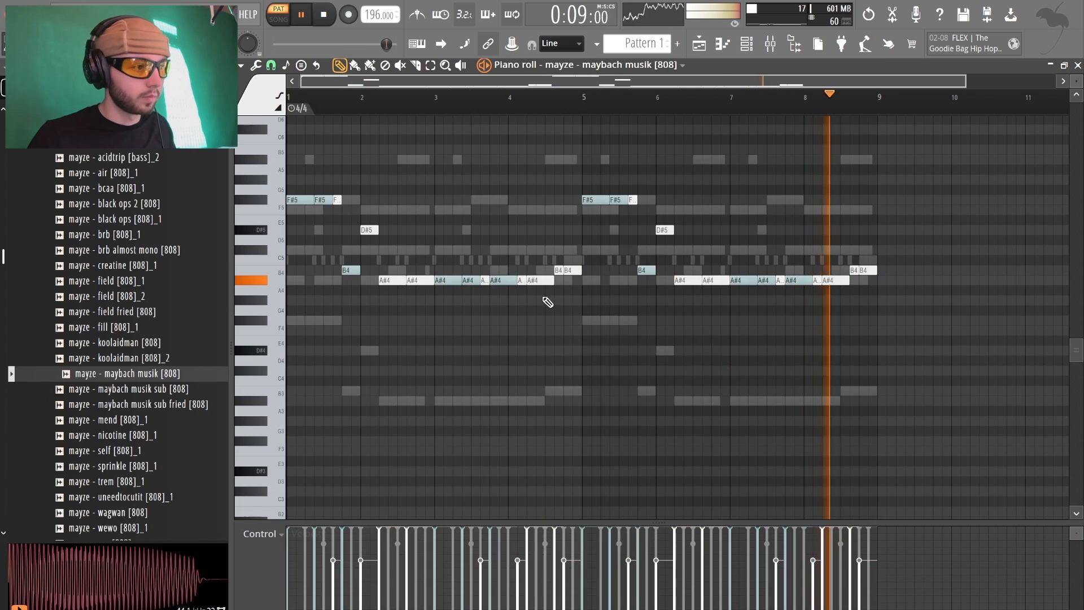
- Delete the short F#5 notes in bars 1 and 5 of the 808 line and extend the preceding F#5 notes over the gaps
right_click(338, 200)
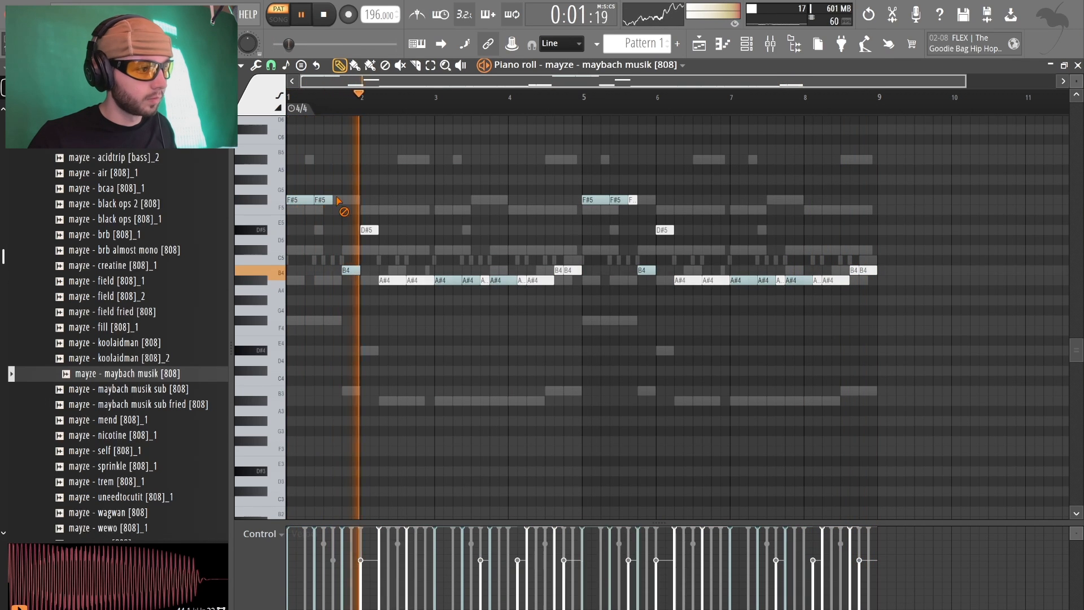
right_click(632, 200)
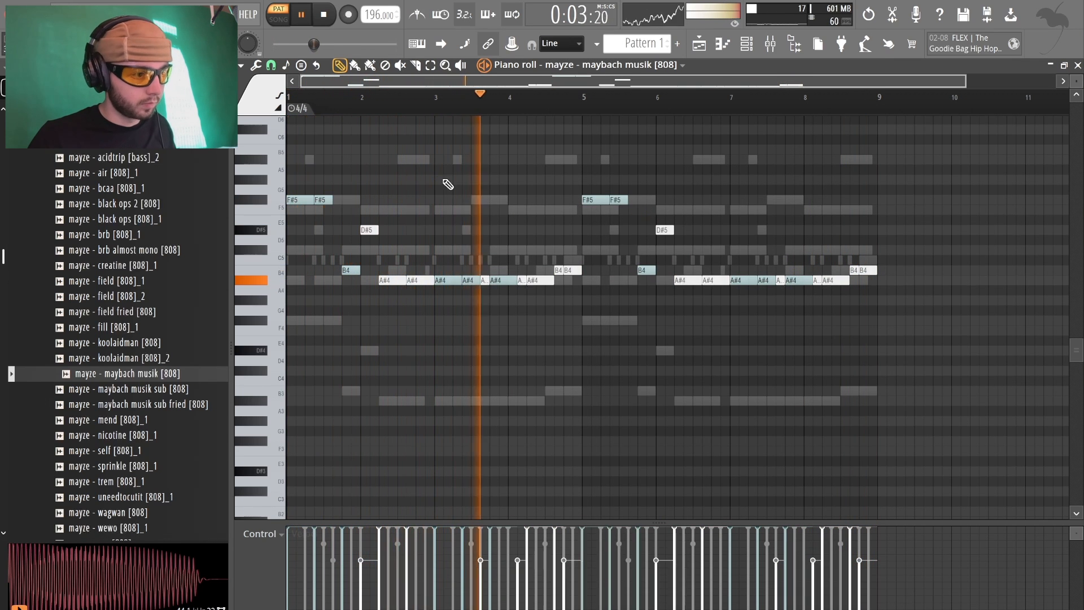
key("ctrl+a")
key("ctrl+l")
key("ctrl+d")
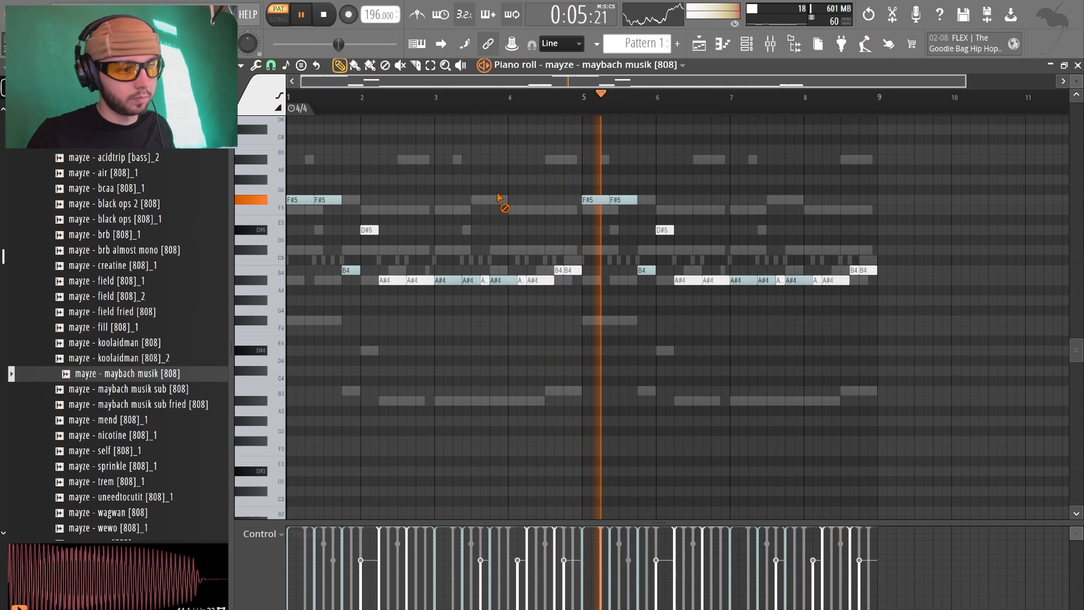
key("ctrl+a")
key("ctrl+d")
key("ctrl+a")
- Delete the short A#4 notes midway through bars 3 and 7 of the 808 line and extend the preceding A#4 notes over the gaps
right_click(512, 197)
right_click(483, 281)
left_click_drag(479, 281, 489, 285)
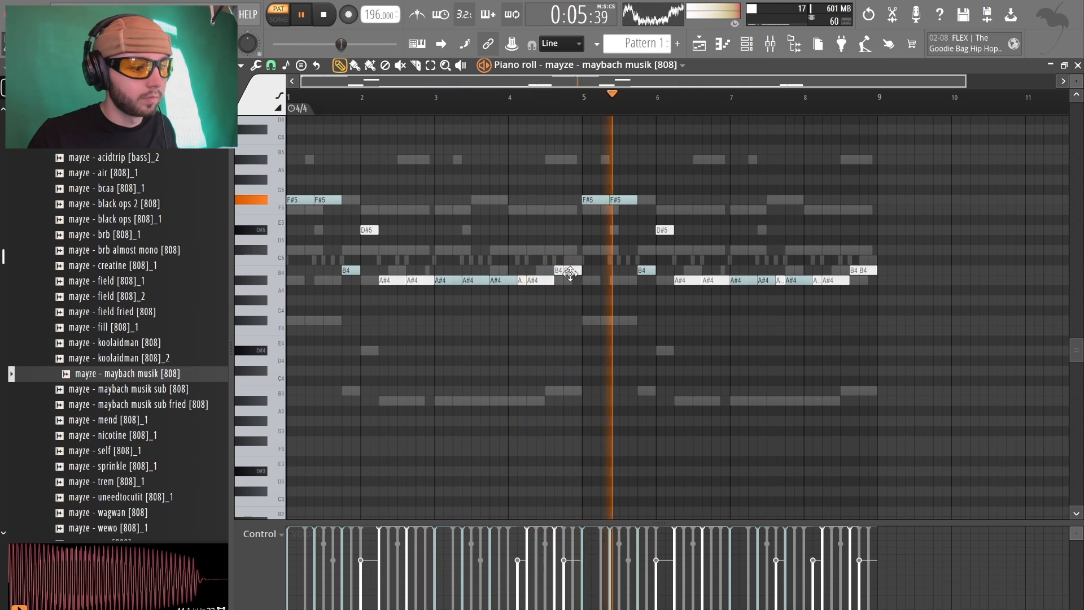
key("ctrl+a")
key("ctrl+l")
key("ctrl+d")
key("ctrl+a")
key("ctrl+d")
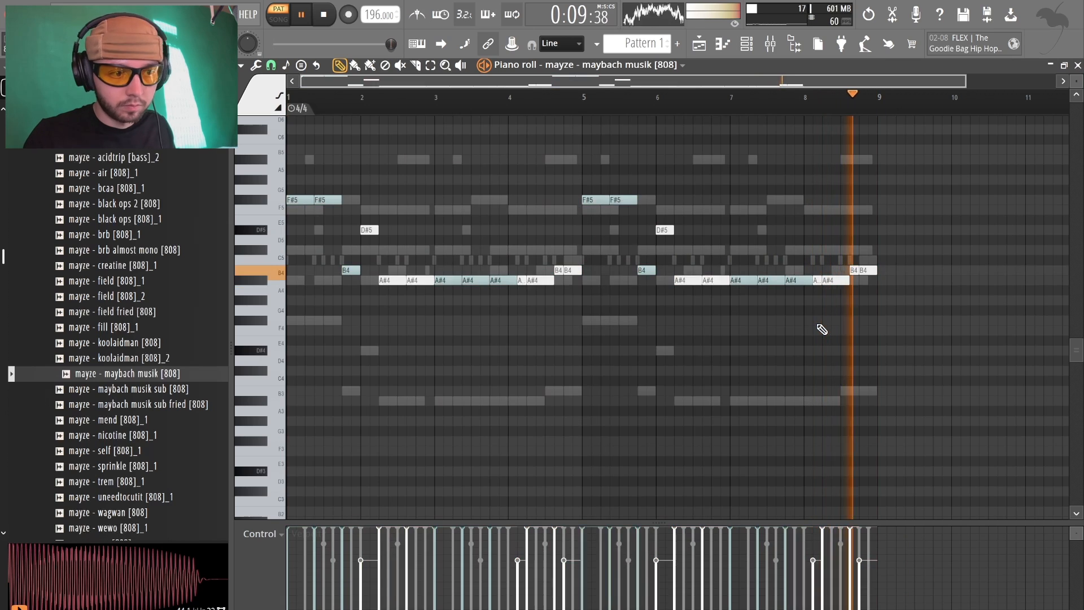
- Leave the 808's piano roll and open the mixer
key("ctrl+a")
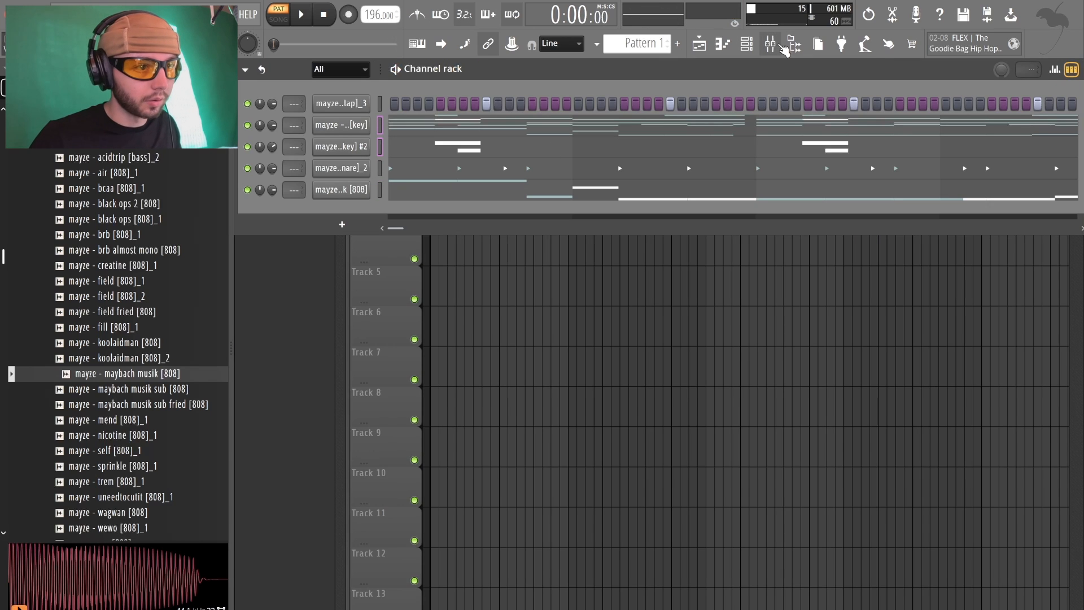
left_click(783, 49)
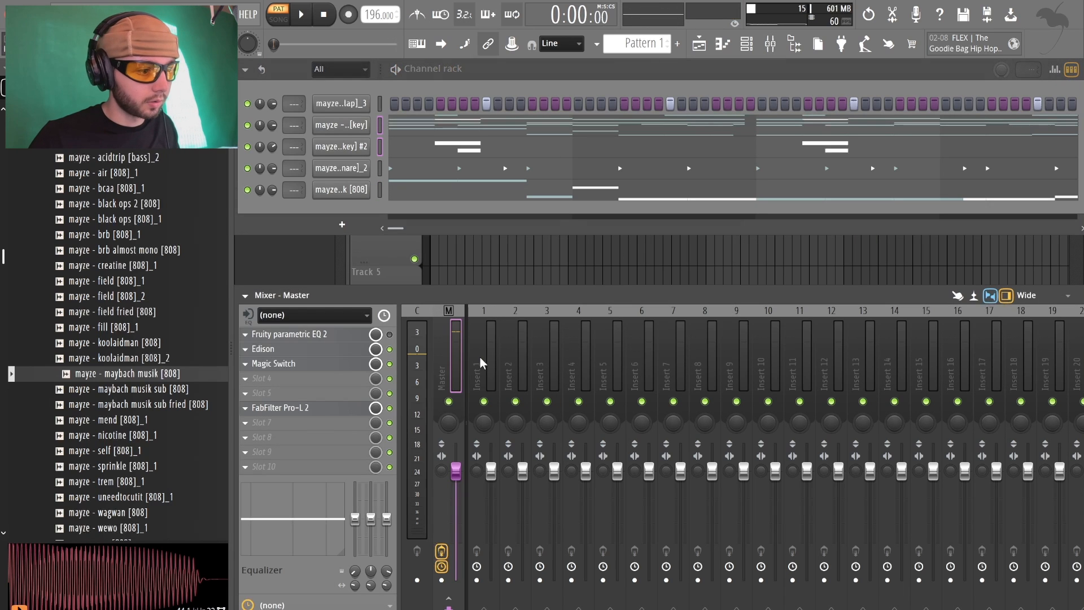
- Route the key channels to mixer tracks 1 and 2, the snare to 10 and the clap to 11, toggling playback
left_click(480, 357)
key("ctrl+l")
key("space")
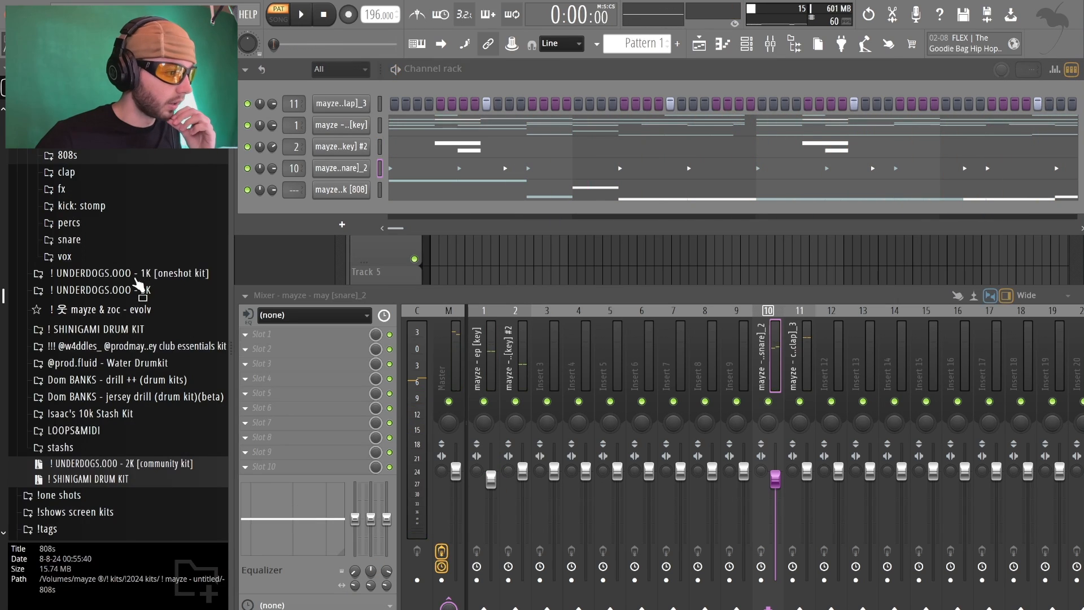
- Swap the snare sample for mayze - odd [snare]_2 and delete extra snare hits in bars 1, 4, 5 and 8 during playback
scroll(135, 280, "up", 4)
key("space")
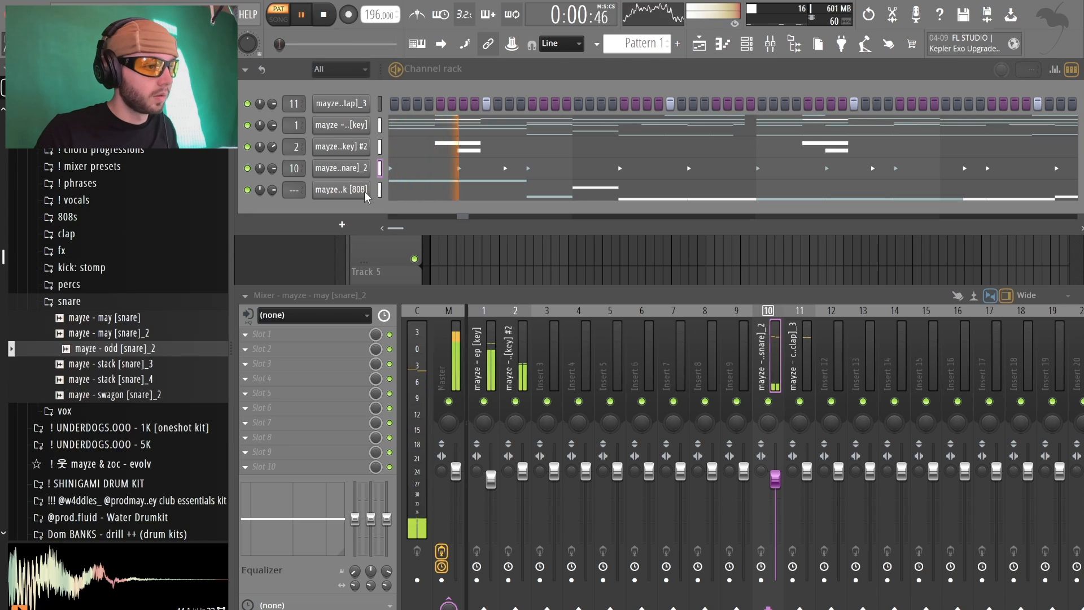
left_click(451, 171)
right_click(326, 259)
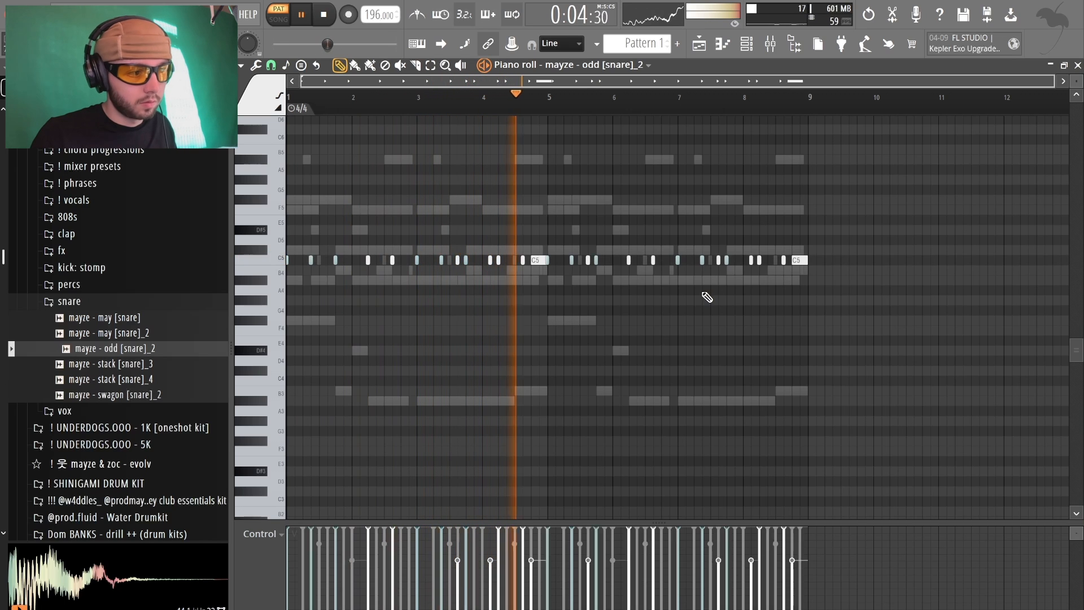
right_click(490, 259)
right_click(751, 260)
right_click(588, 260)
left_click(1078, 65)
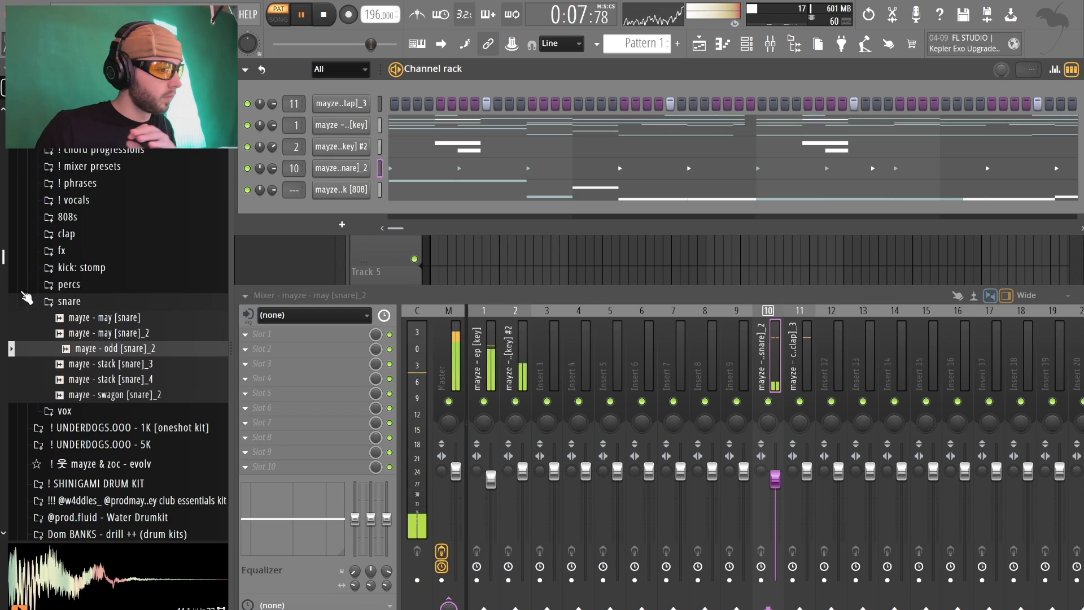
- Replace the snare sample with mayze - may [snare] and slightly lower the volume of the first key's mixer track
left_click(121, 323)
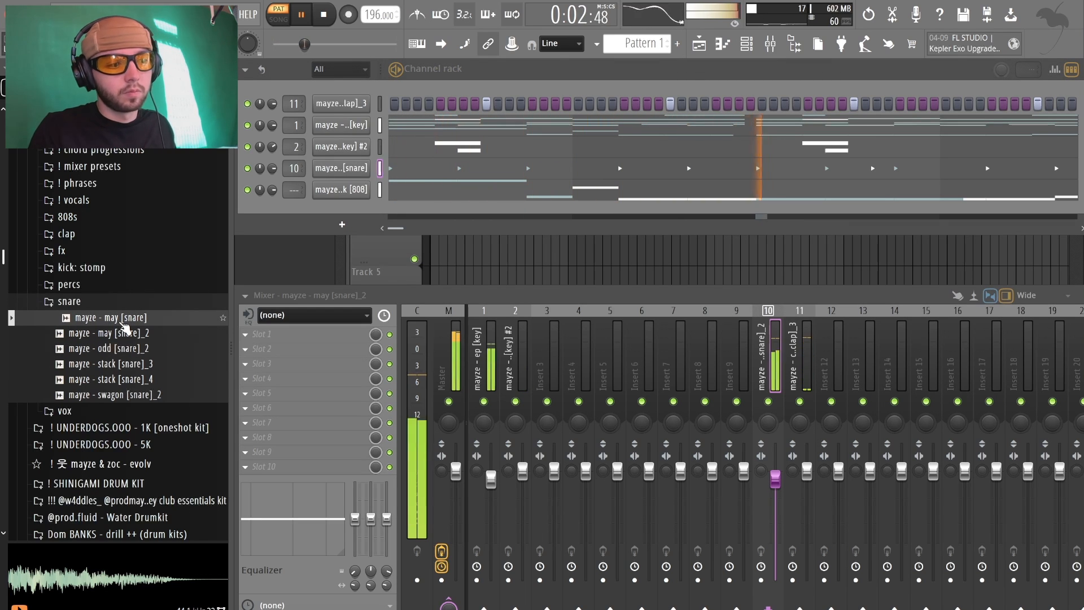
left_click_drag(499, 479, 500, 489)
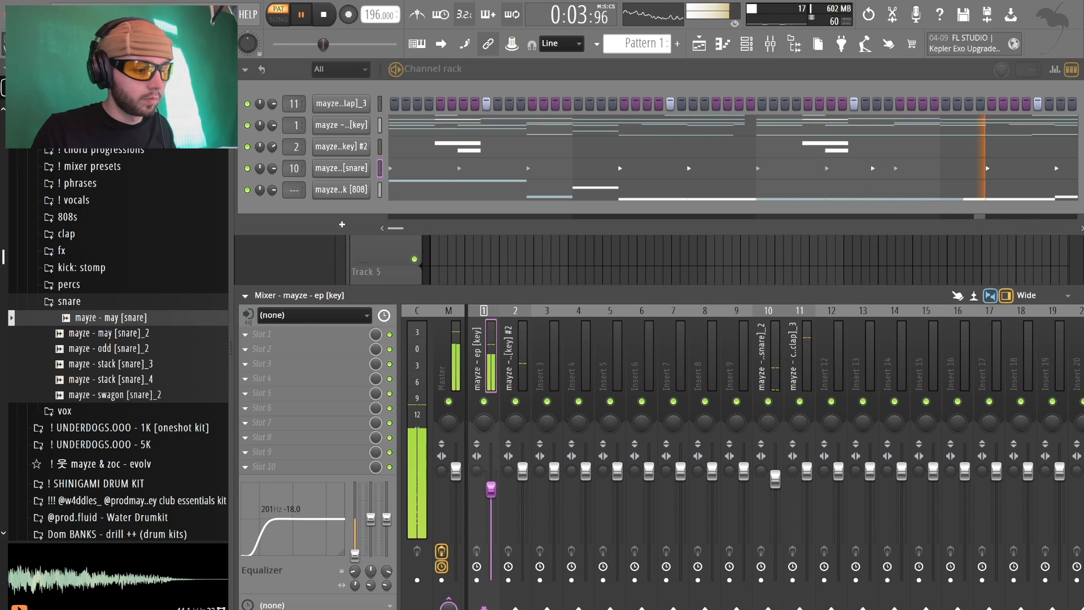
- Solo the second key's mixer track and place Fruity Convolver with its default impulse in effect slot 10
left_click(525, 353)
left_click(314, 388)
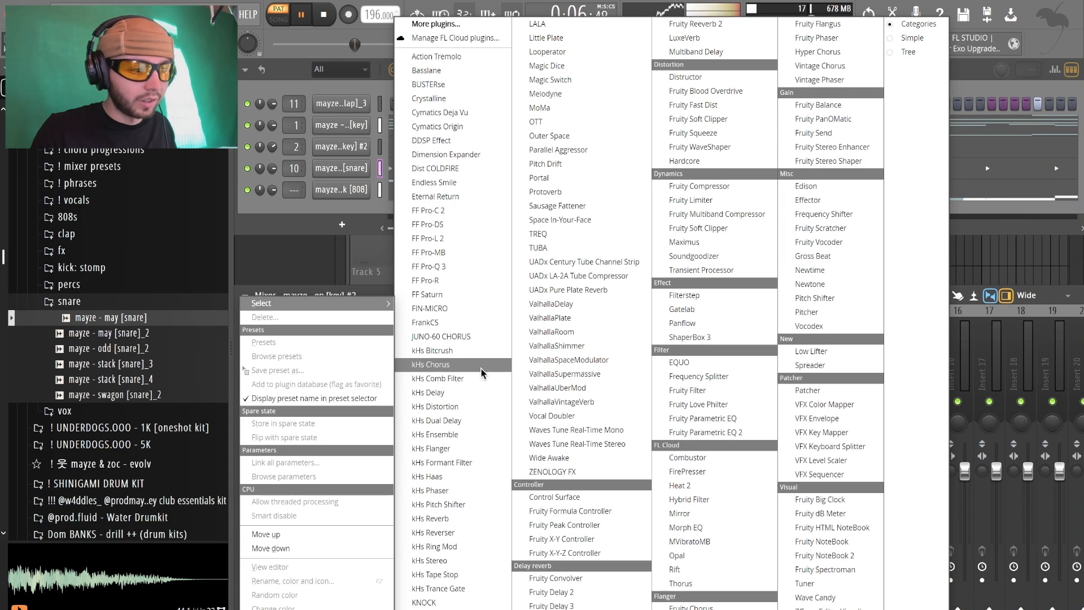
left_click(341, 286)
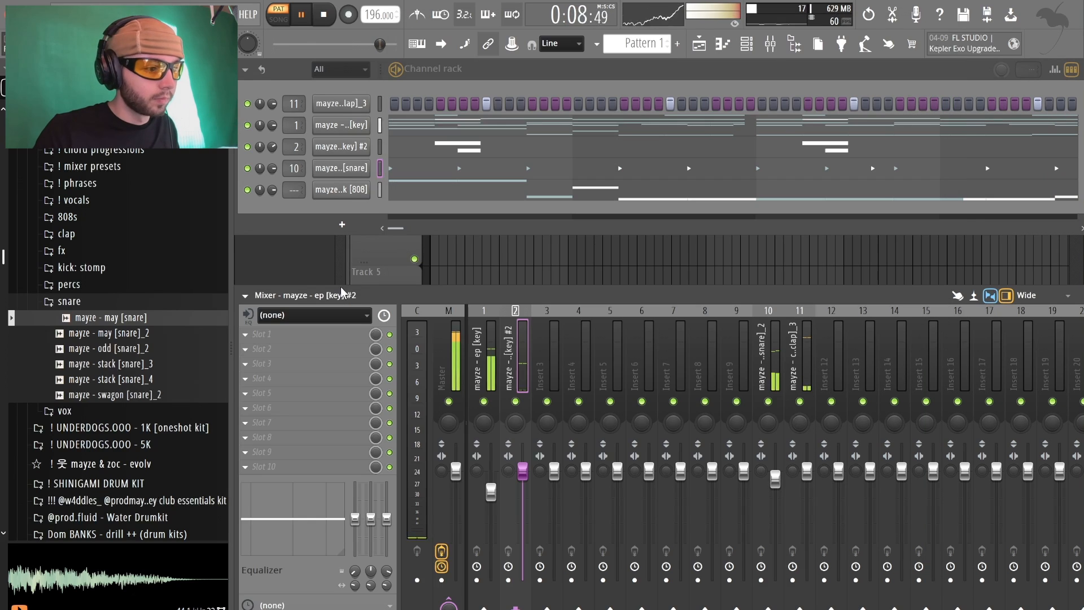
right_click(515, 402)
left_click(307, 364)
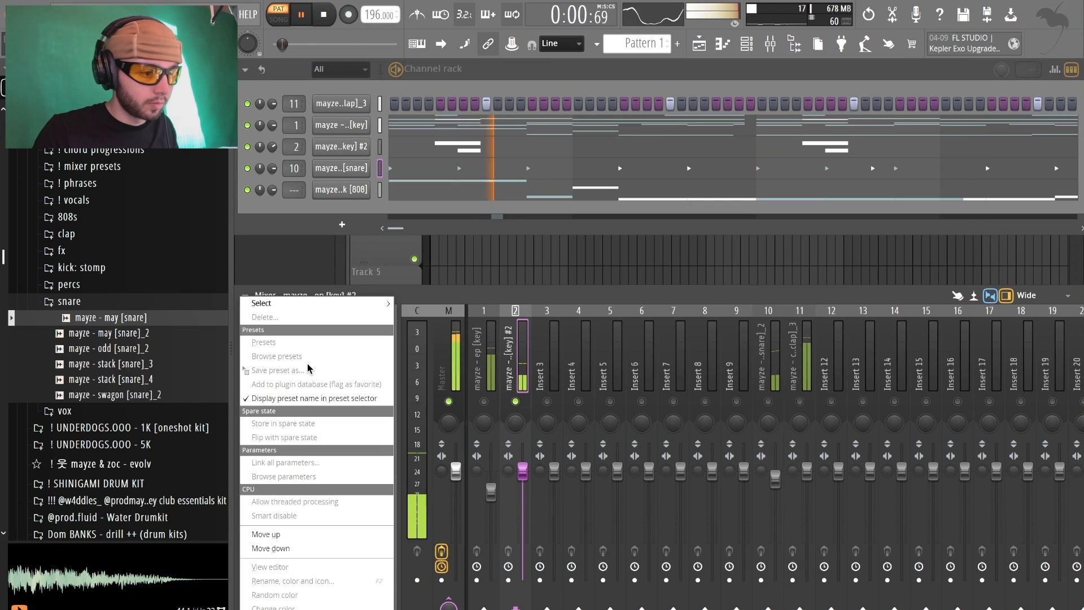
mouse_move(340, 303)
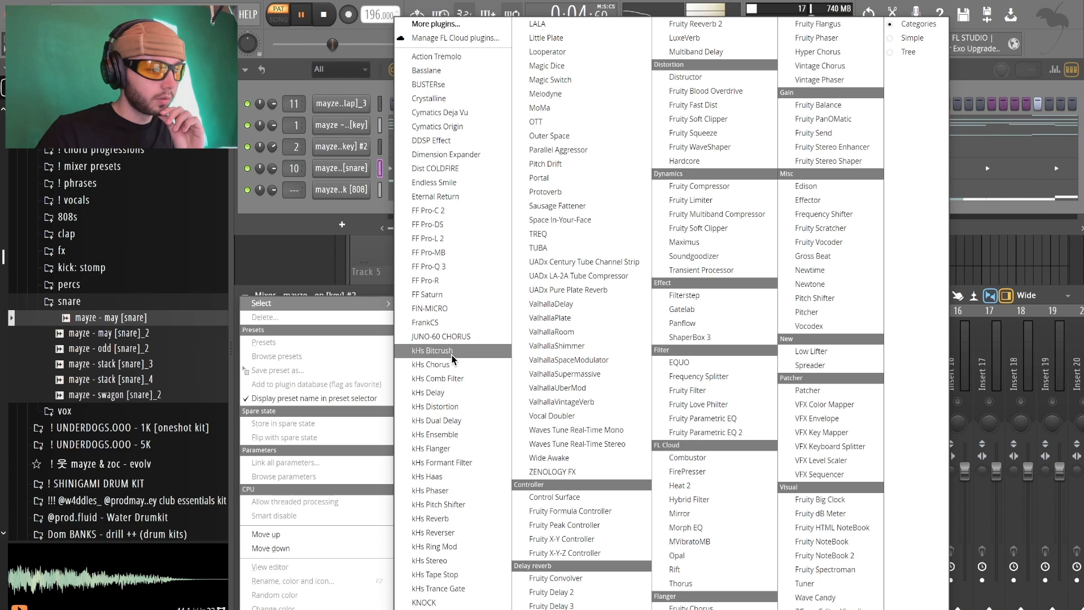
left_click(564, 578)
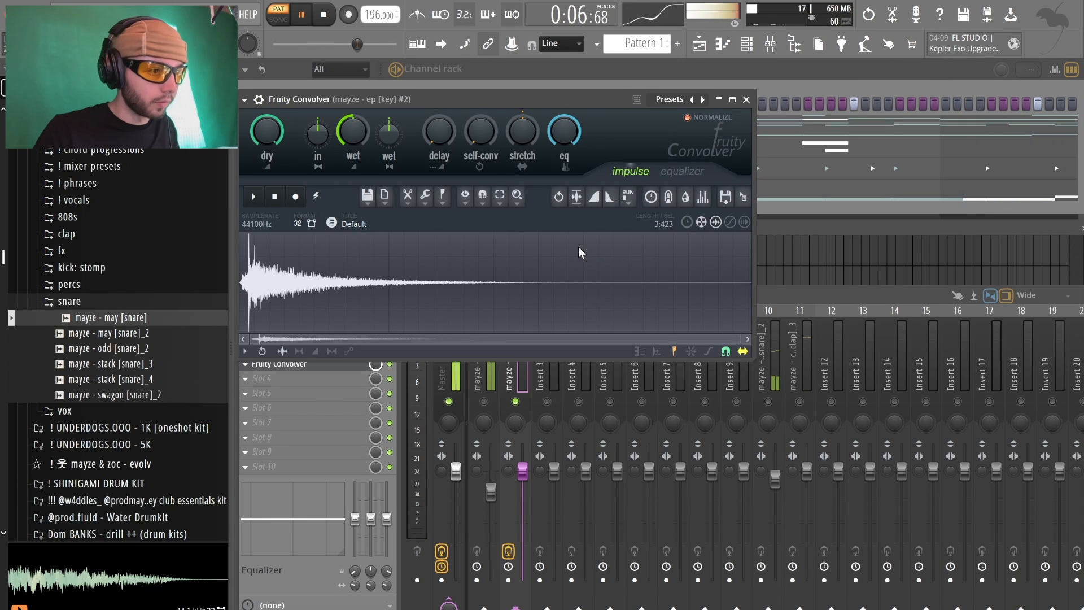
left_click(704, 101)
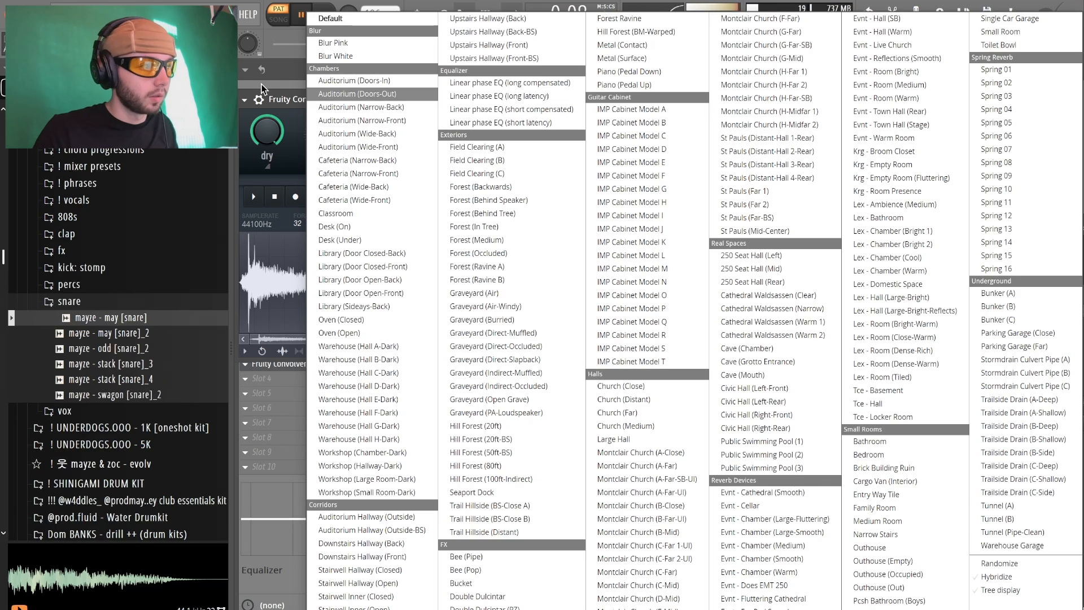
left_click(280, 102)
left_click(301, 358)
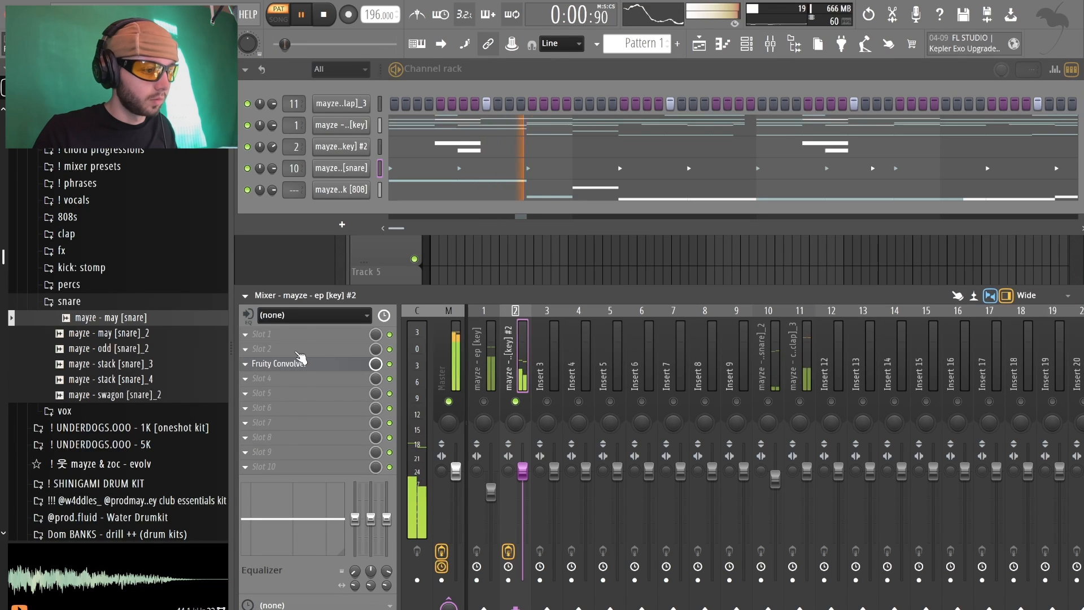
left_click_drag(294, 368, 293, 470)
- Add kHs Dual Delay in slot 7 of the second key's mixer track with a tempo-synced delay time of 4/16
left_click(299, 429)
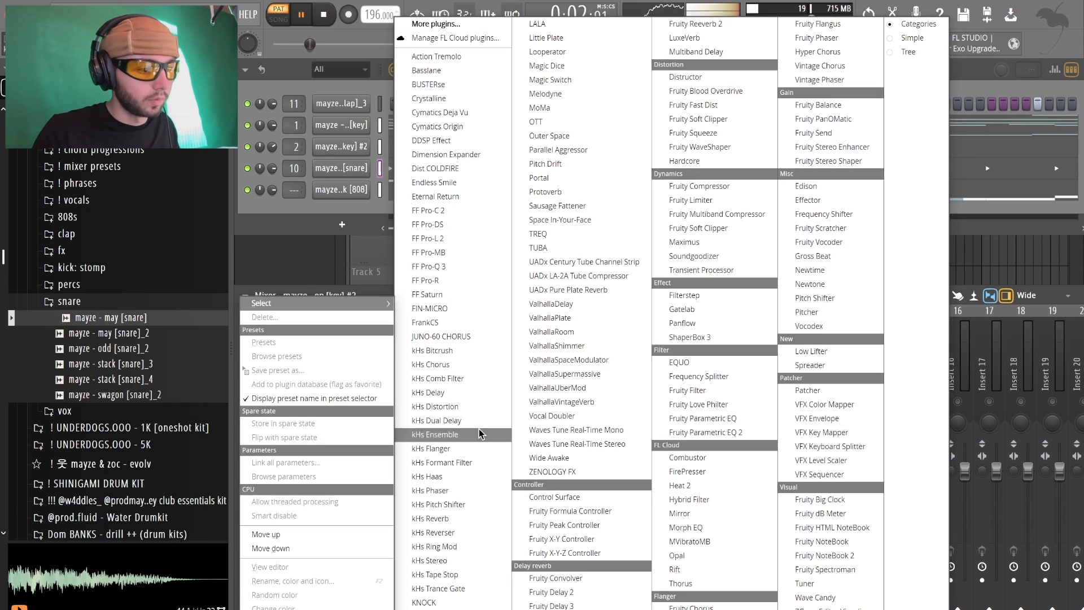
left_click(470, 422)
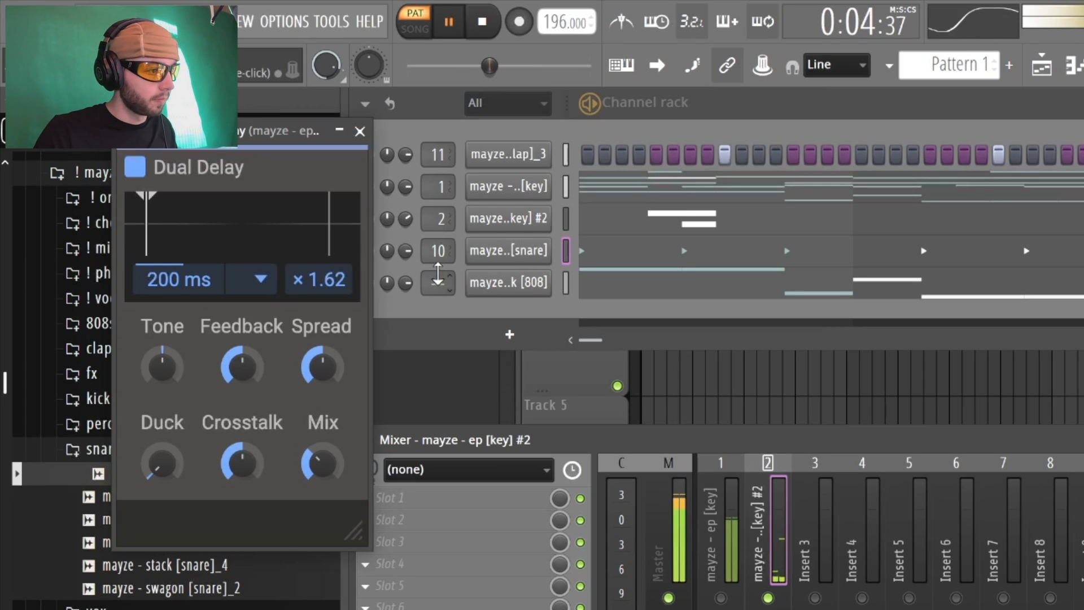
left_click(260, 279)
left_click(244, 312)
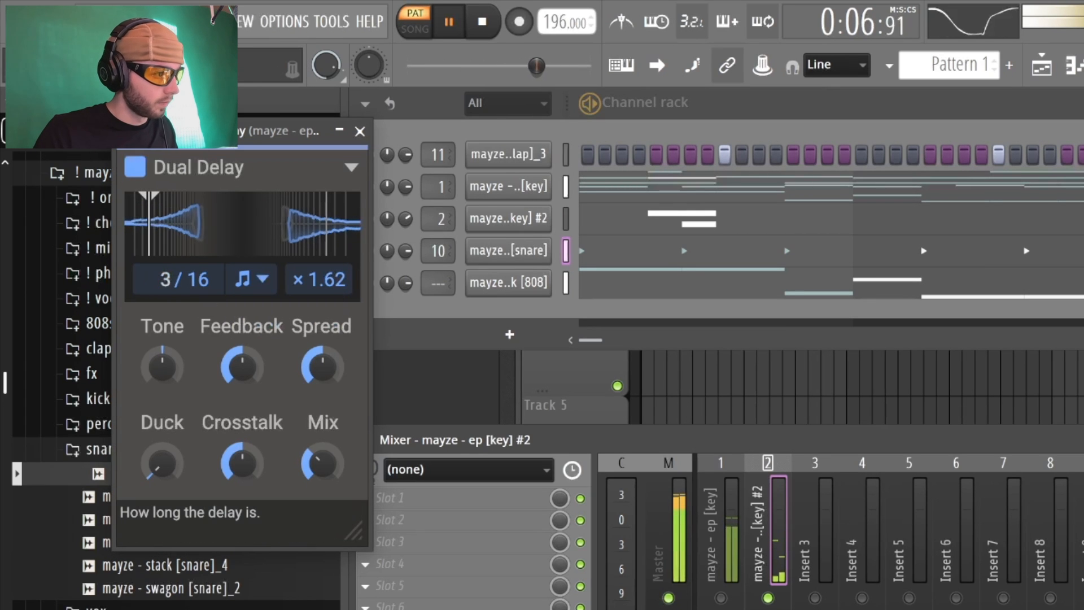
scroll(166, 285, "up", 1)
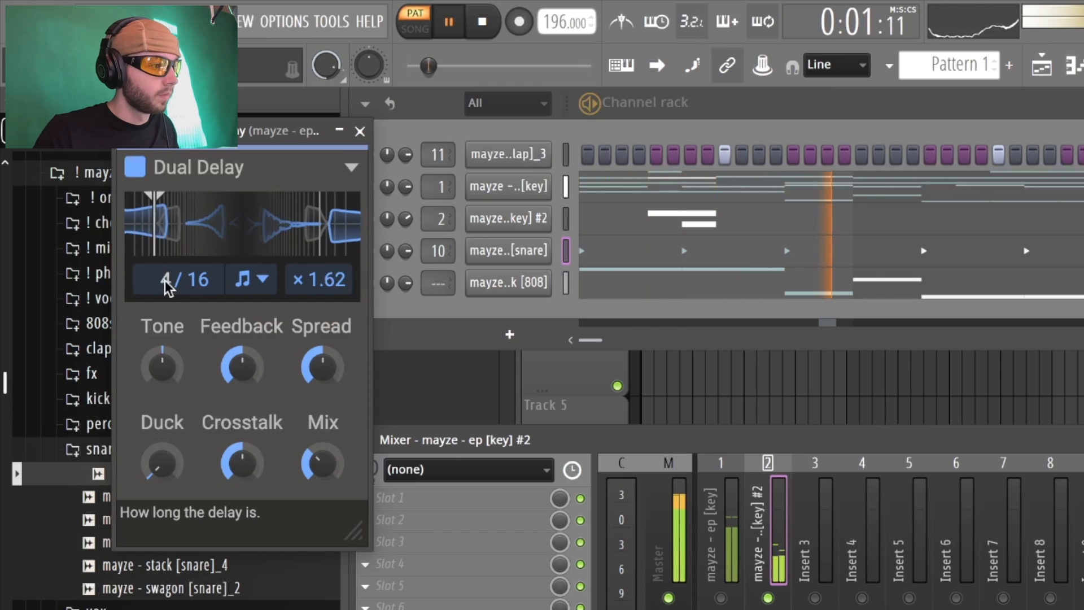
- Raise the Dual Delay's Duck to just under halfway and its Tone almost fully, then close it and unsolo the track
left_click_drag(170, 463, 170, 440)
left_click_drag(177, 385, 177, 373)
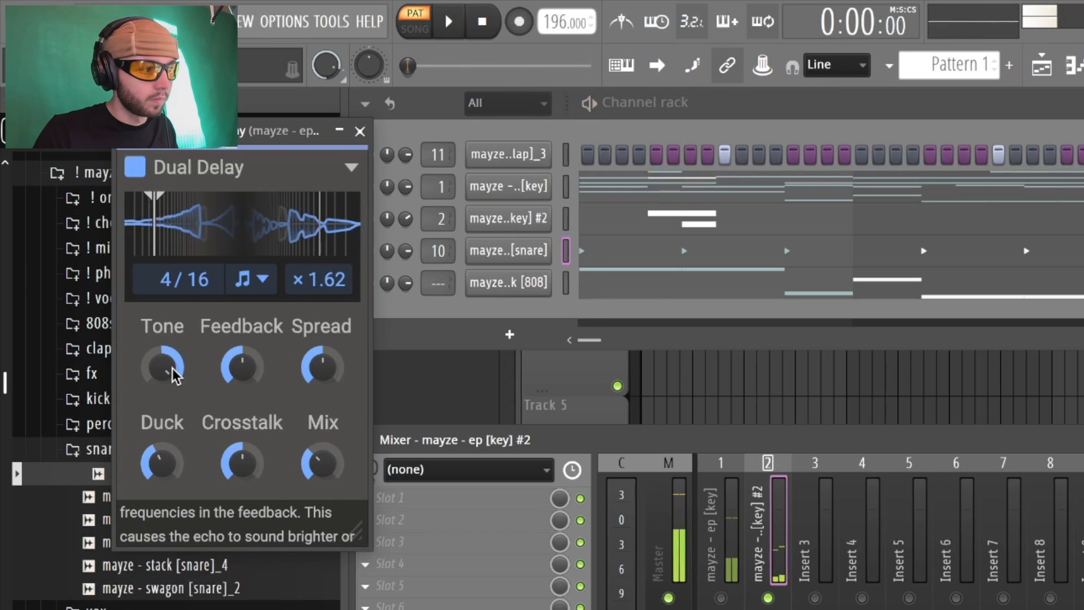
left_click(360, 132)
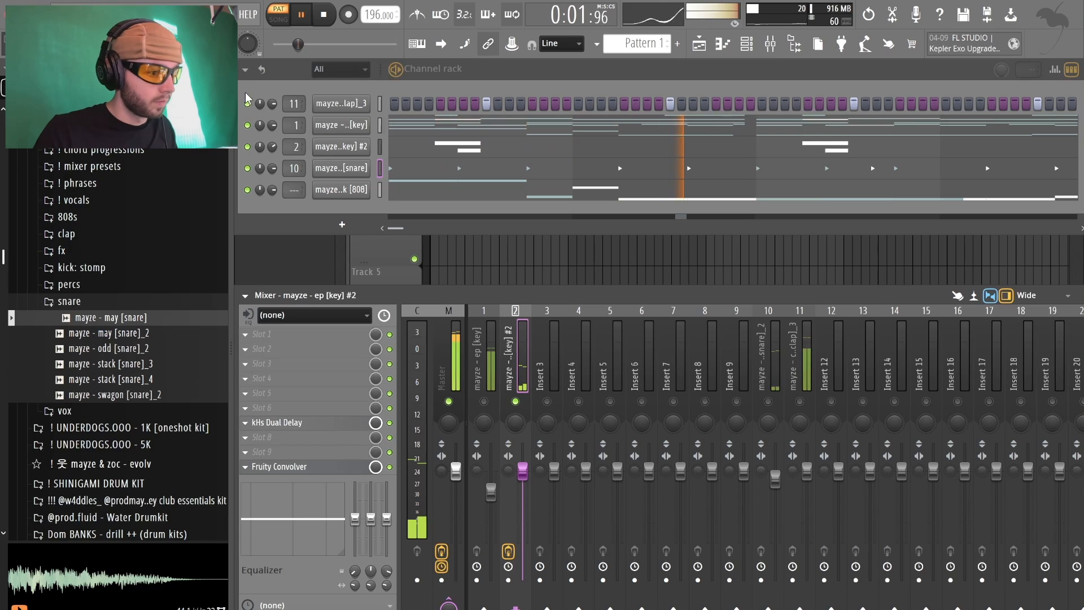
right_click(516, 401)
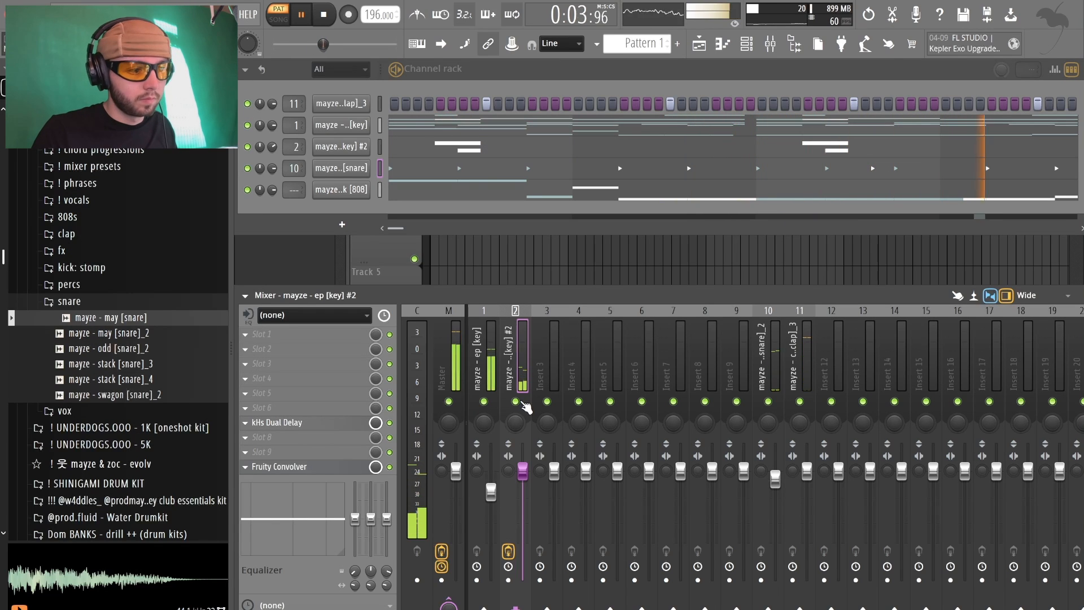
- Add Fruity Convolver in slot 5 of the first key's mixer track and load the Evnt - Warm Room preset
left_click(491, 361)
left_click(327, 399)
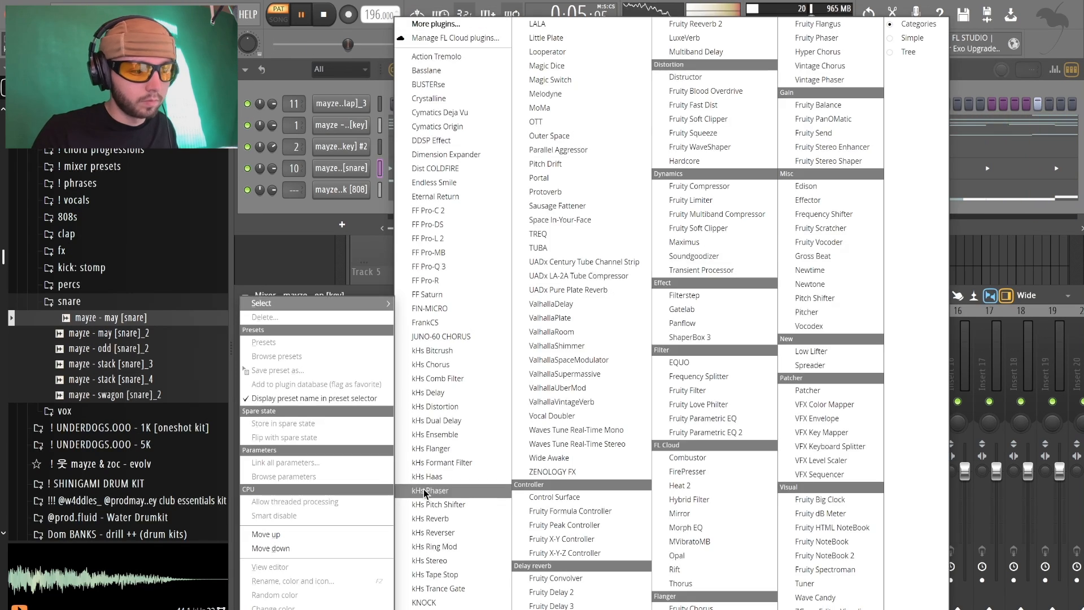
left_click(530, 577)
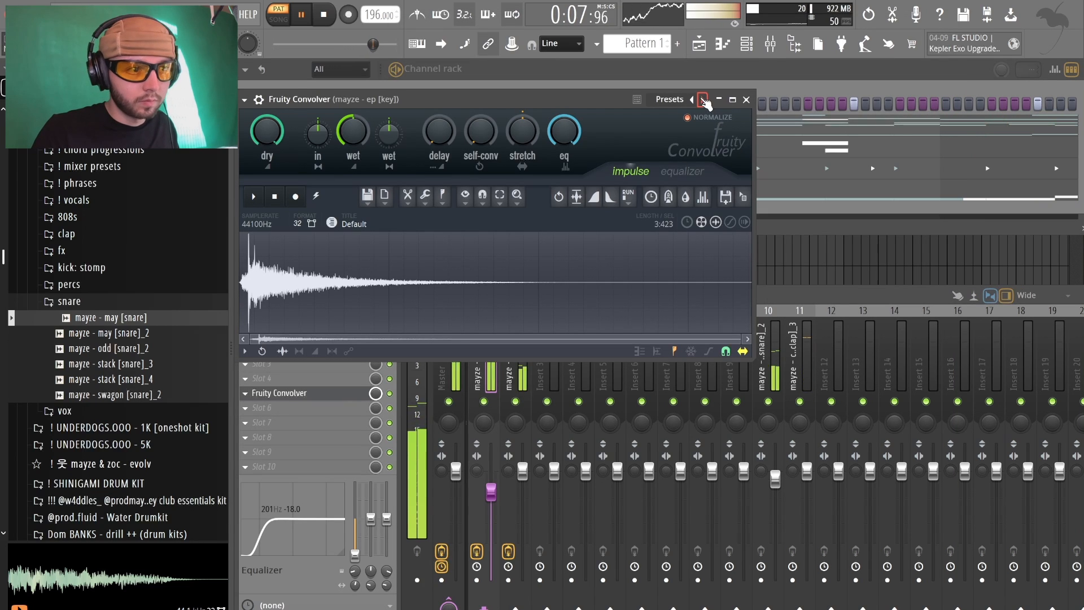
left_click(704, 100)
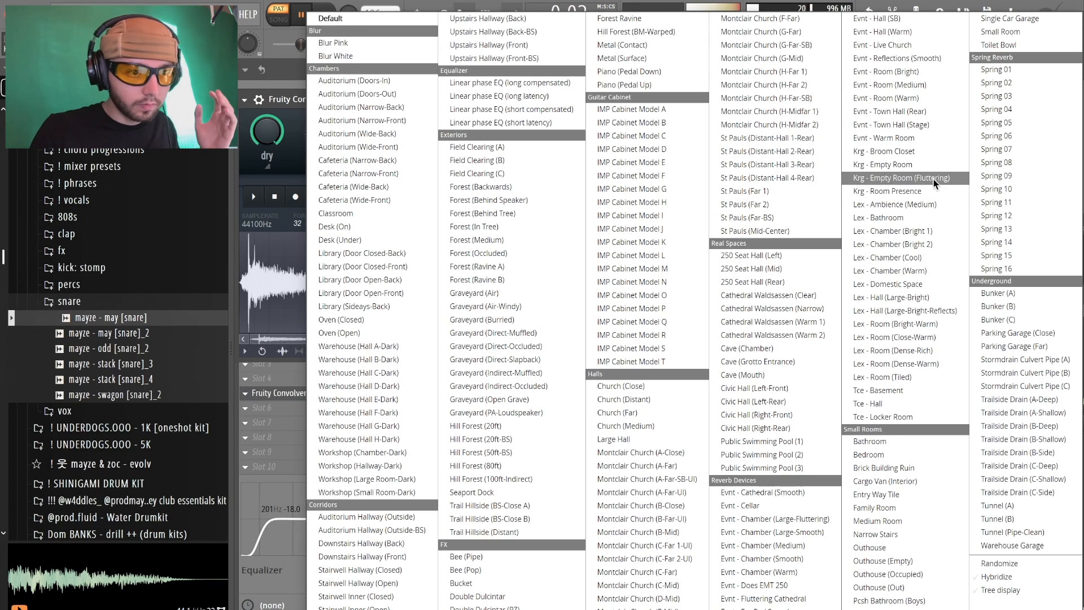
left_click(926, 139)
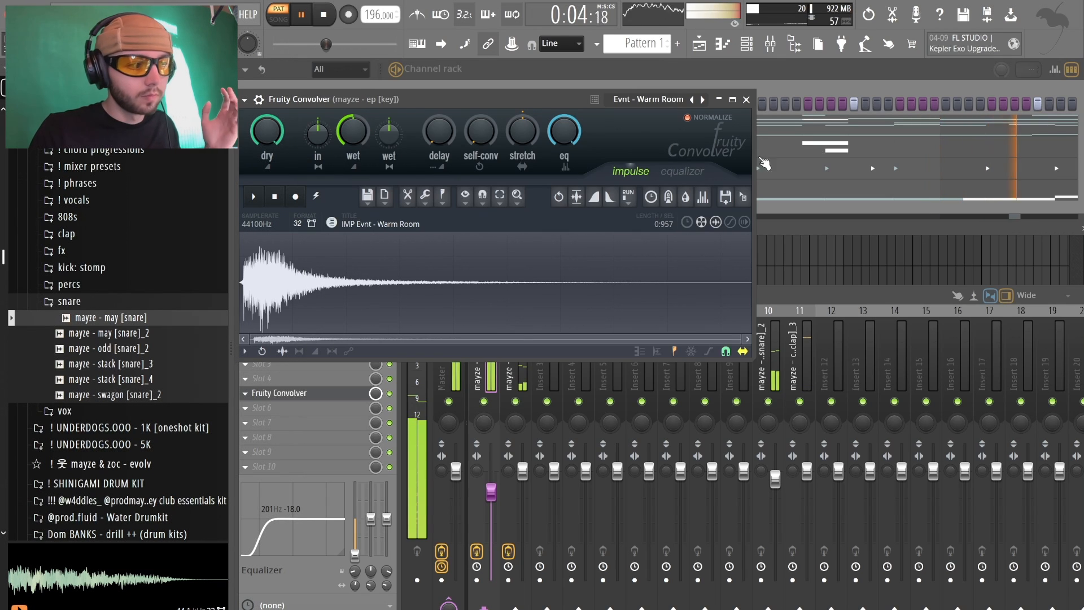
left_click(746, 100)
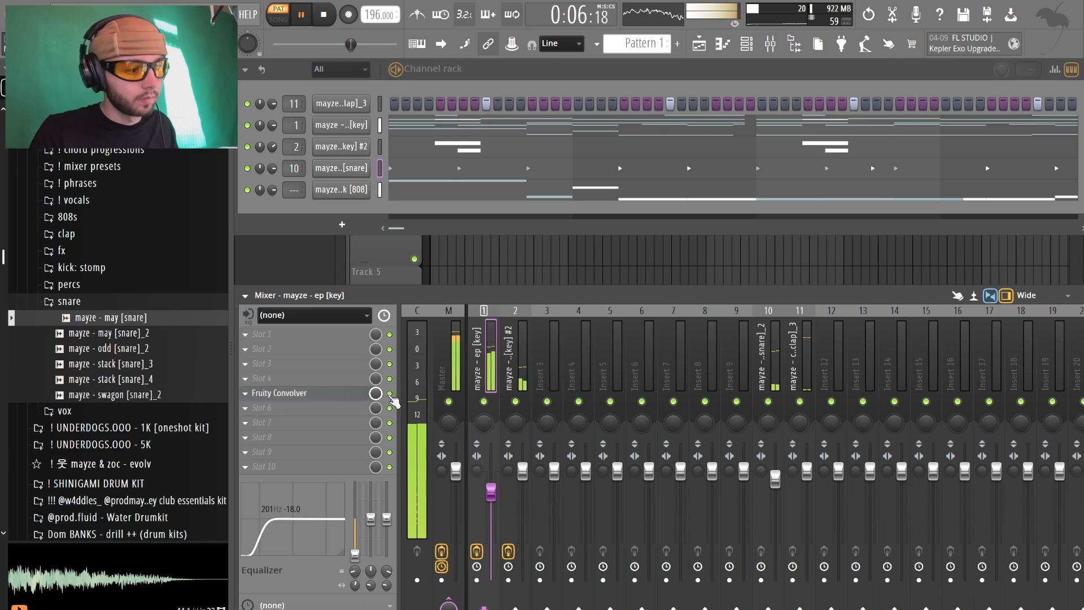
- With the first key's mixer track soloed, change its Convolver preset to Lex - Domestic Space, then unsolo the track
right_click(484, 401)
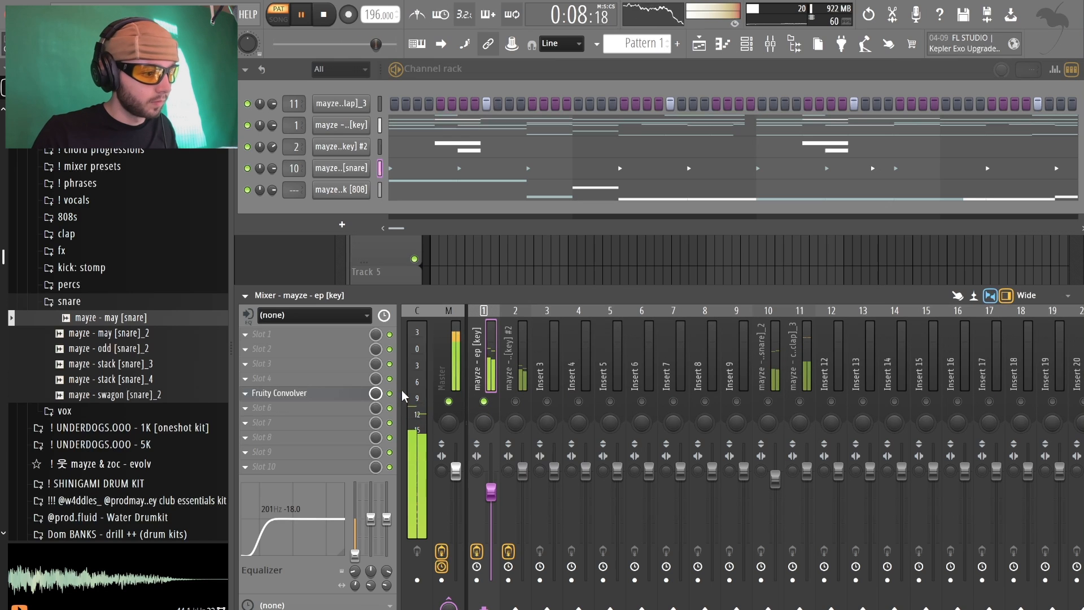
left_click(345, 395)
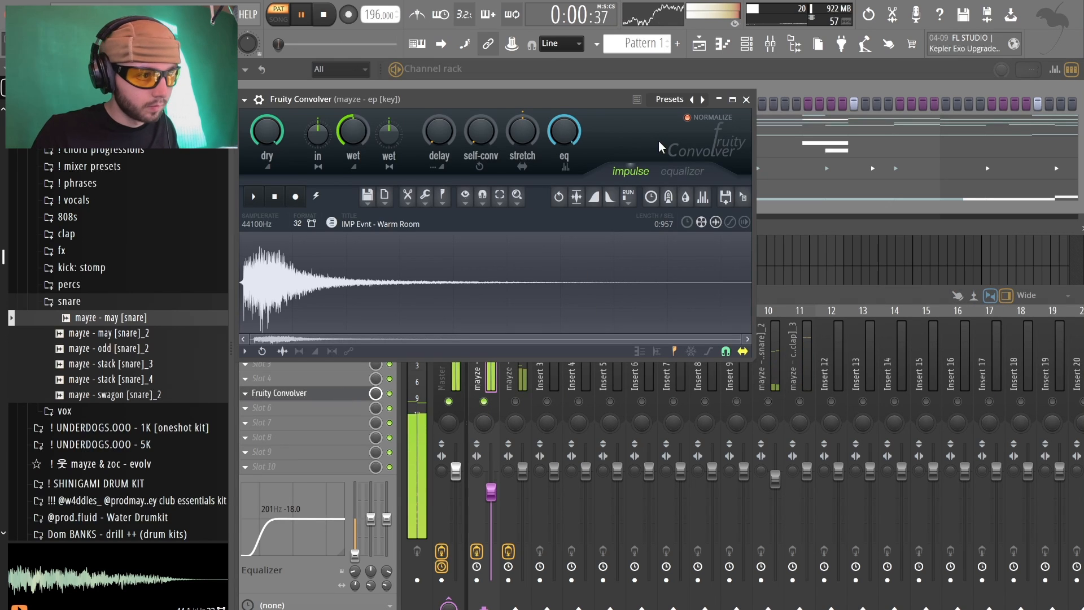
left_click(703, 100)
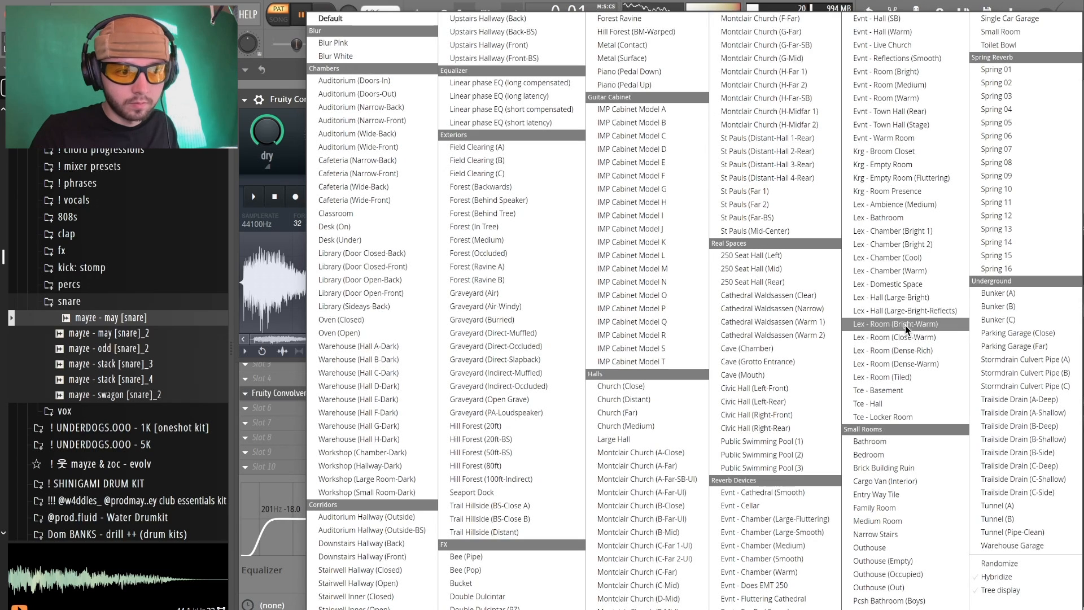
left_click(920, 277)
left_click(703, 100)
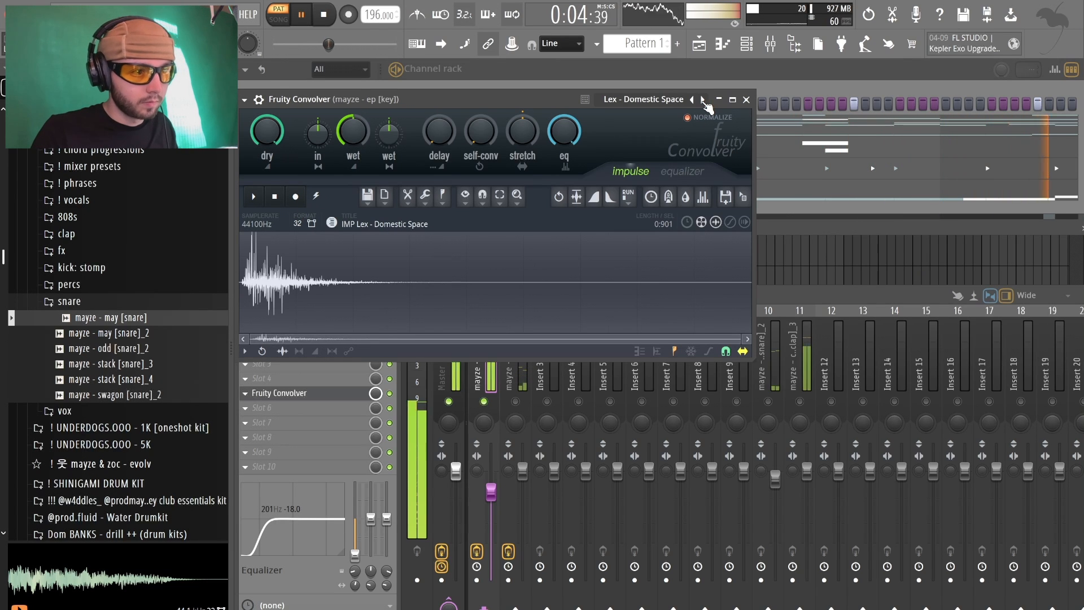
left_click(746, 100)
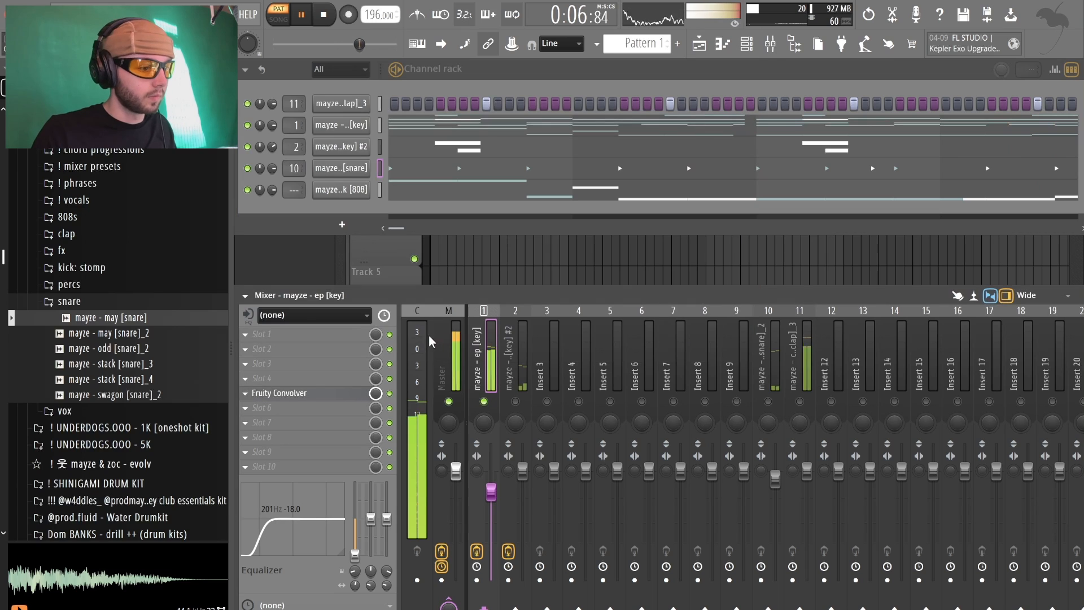
right_click(485, 402)
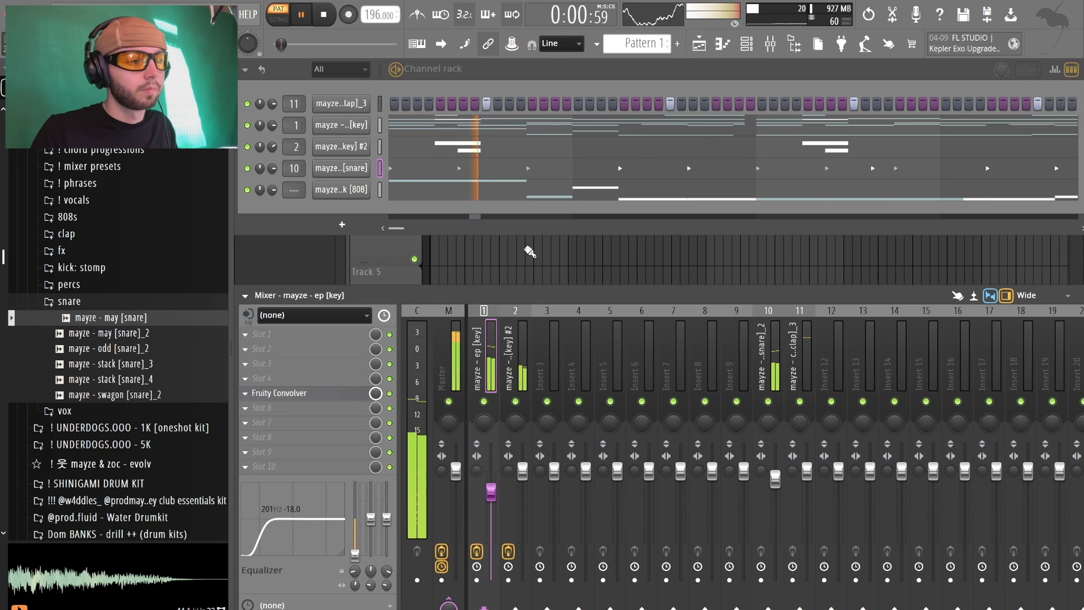
- Route the 808 to mixer track 12, add a second 808 channel there and load ! mayze - clean [808]_1 into it
left_click(378, 167)
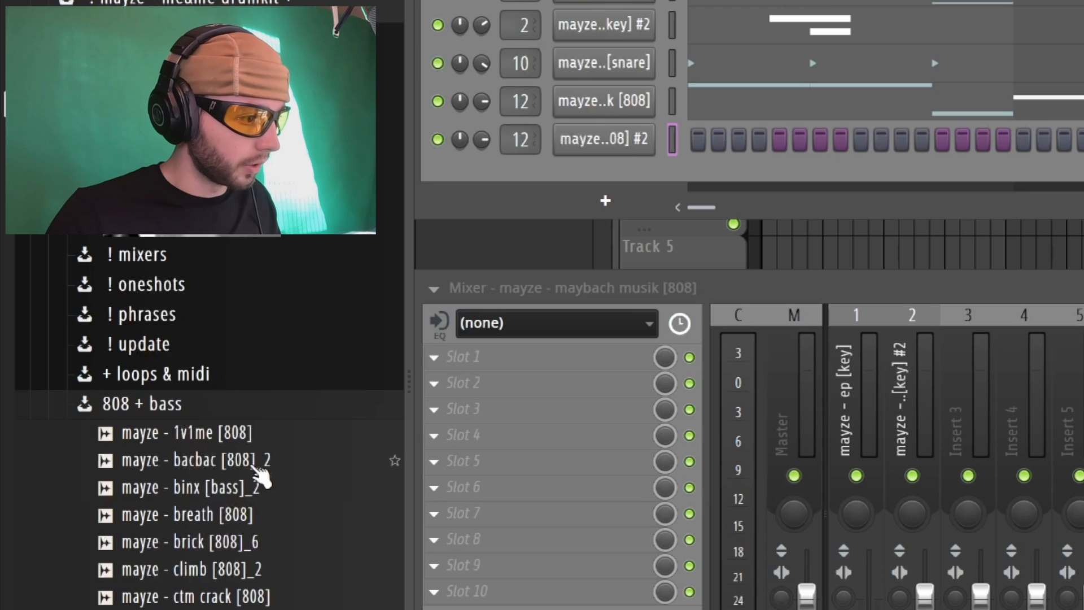
scroll(261, 467, "down", 5)
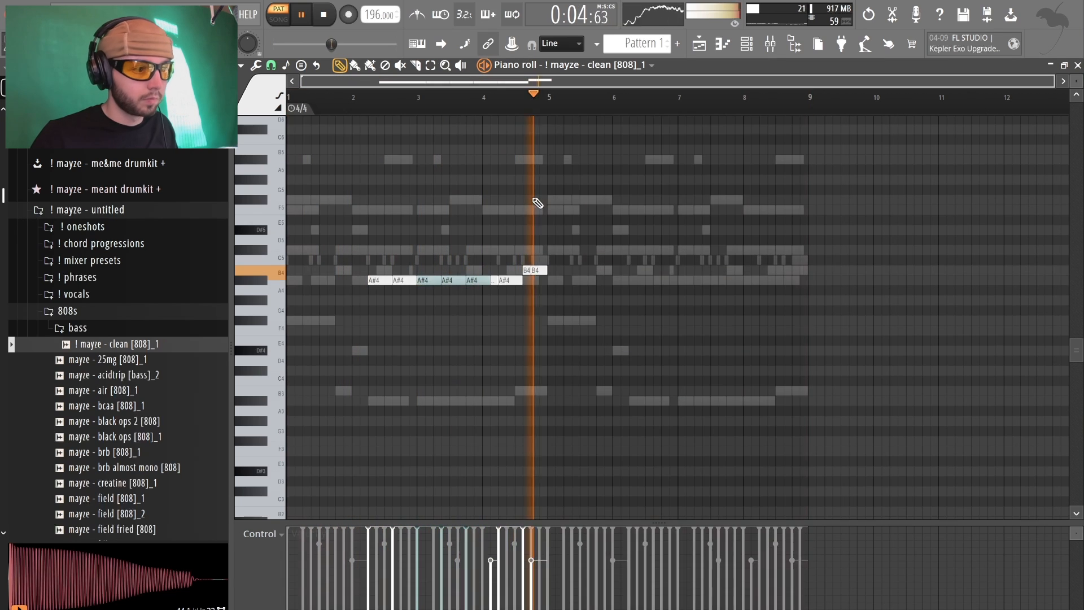
- Delete the clean 808's A#4 notes in bars 3 and 4
left_click_drag(418, 267, 513, 309)
key("Delete")
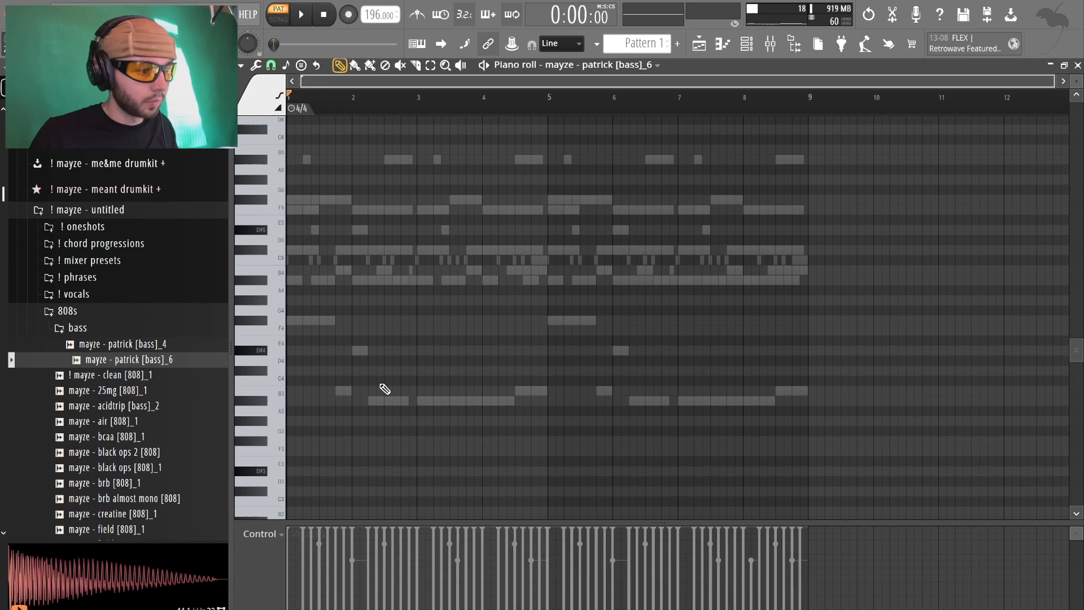
- Give the mayze - patrick [bass]_6 channel A#4, B4 and F#4 notes in bar 4, play it back and close its piano roll
key("space")
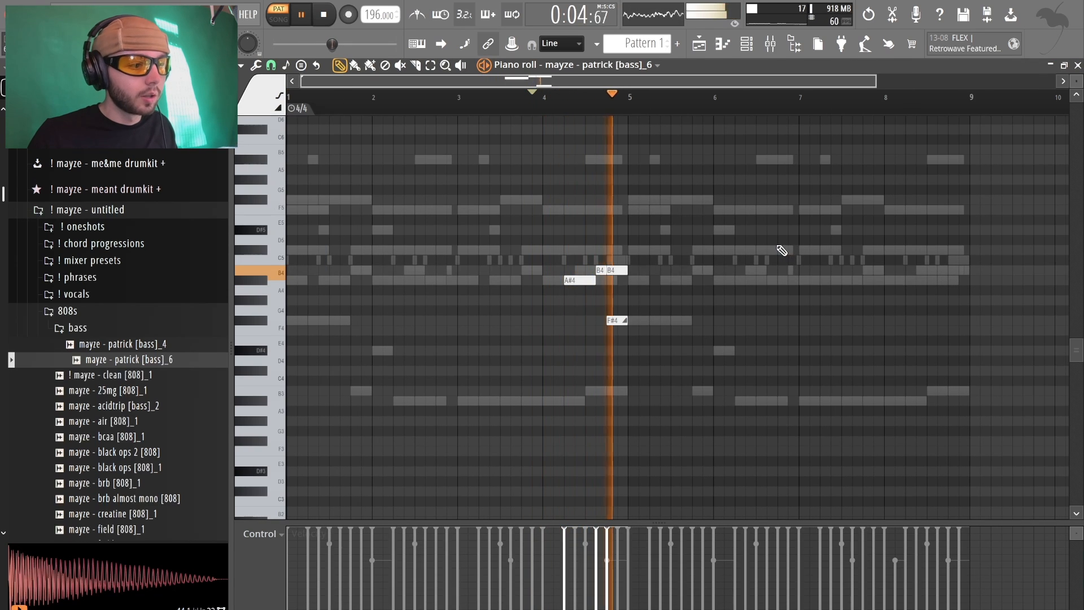
key("ctrl+d")
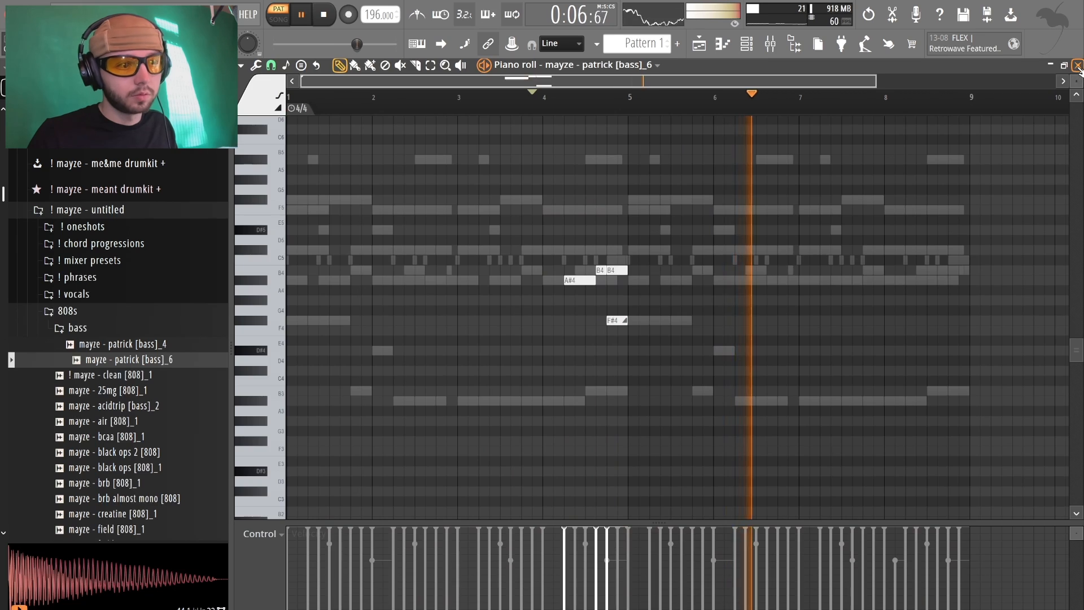
left_click(1077, 66)
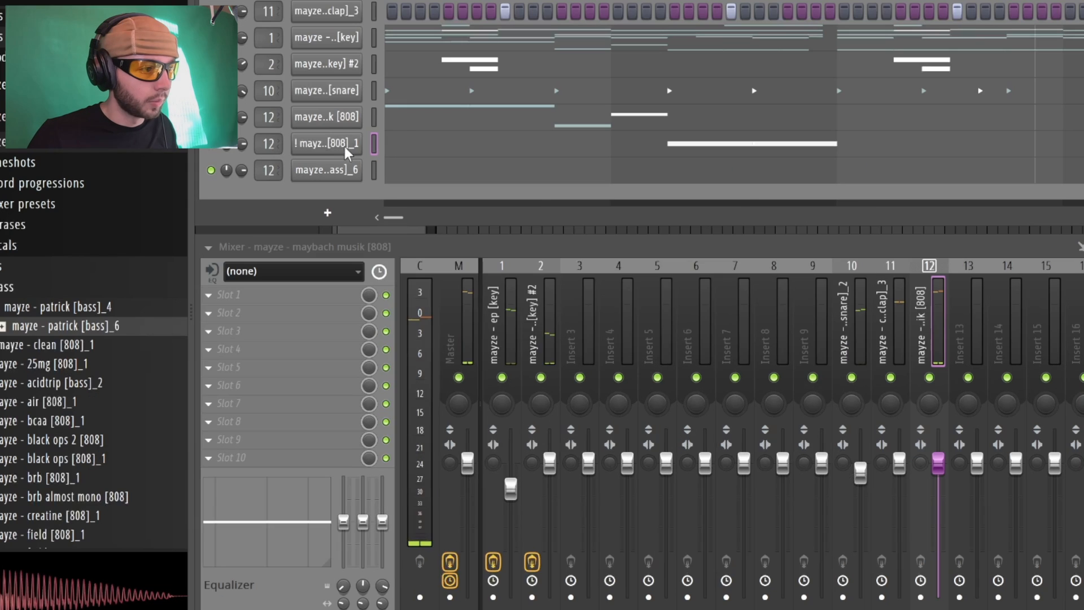
- Merge the clean 808's bar 2 A#4 notes into the first 808's piano roll, close it and play the pattern
left_click(361, 210)
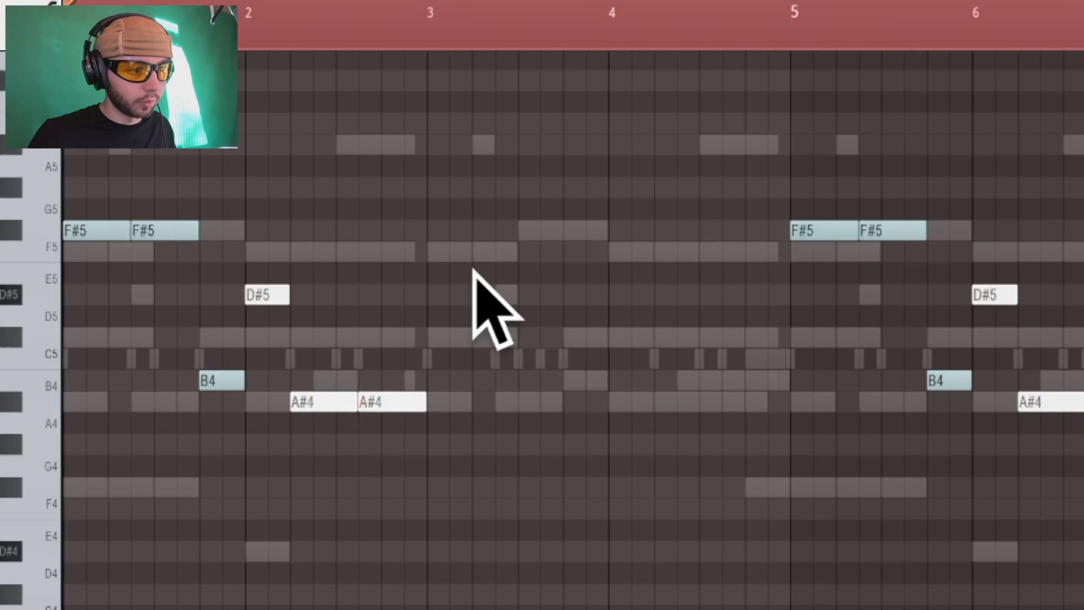
left_click_drag(478, 216, 570, 379)
left_click(1078, 64)
key("space")
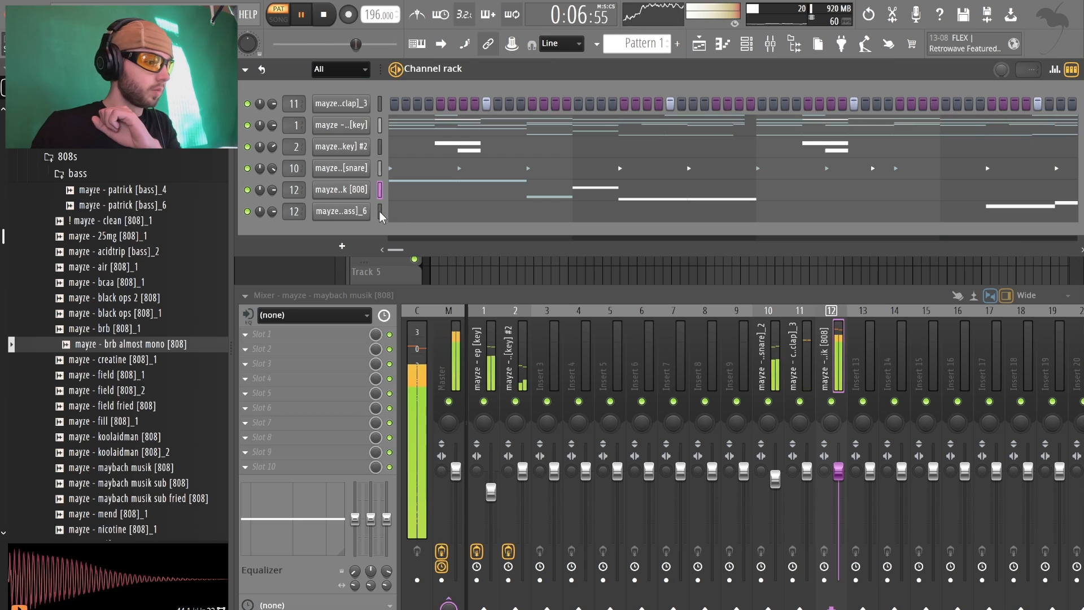
- Show the Master track's effects and lower the first key's mixer level slightly
left_click(436, 350)
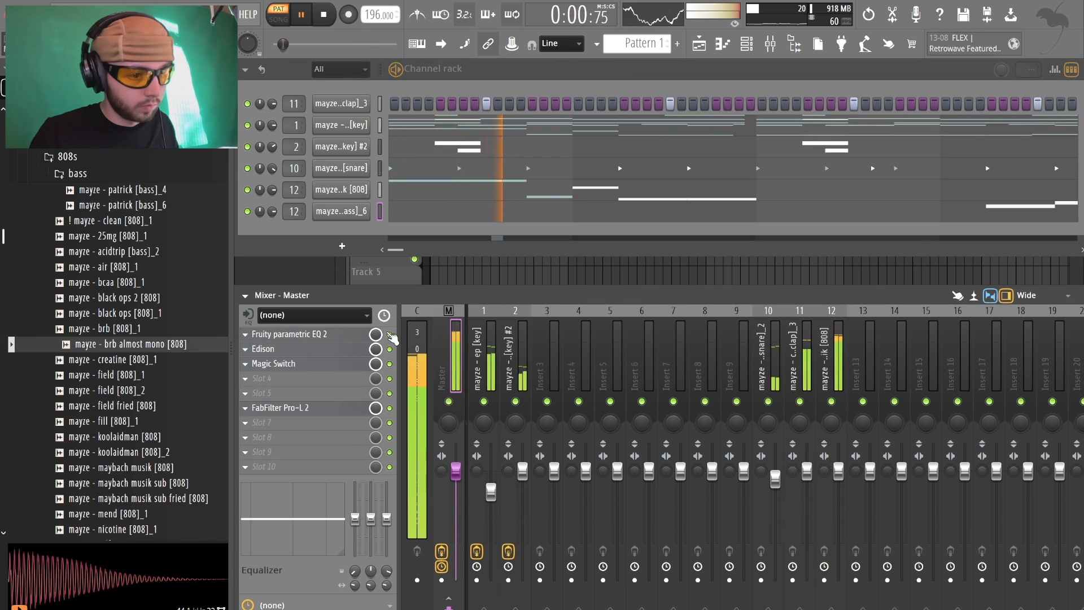
left_click(493, 361)
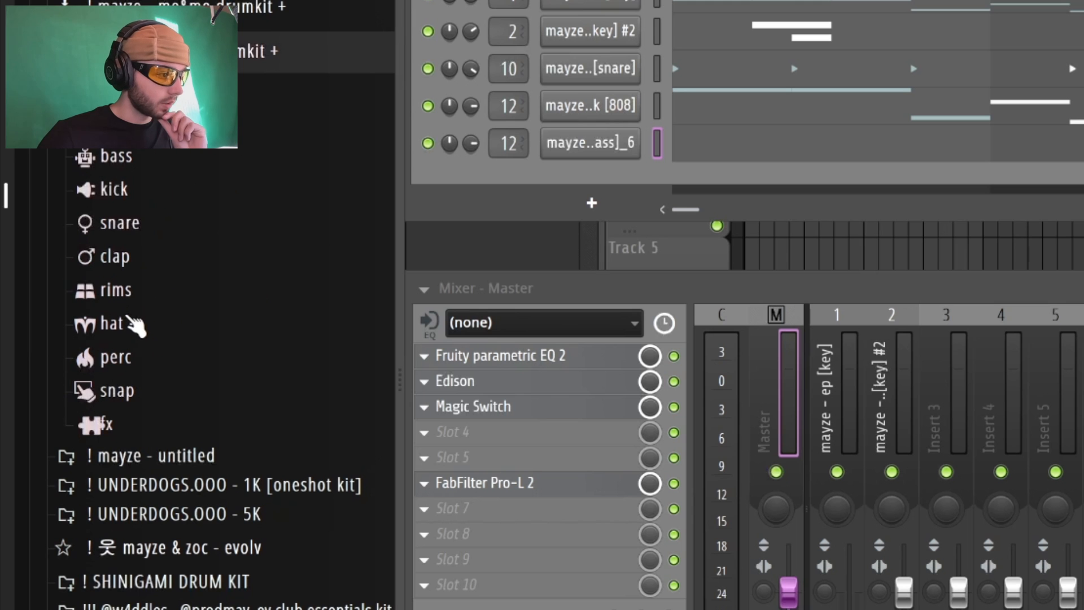
- Browse the drum kit's open hats and add mayze - tape [openhat] as a new channel
left_click(136, 324)
left_click(198, 356)
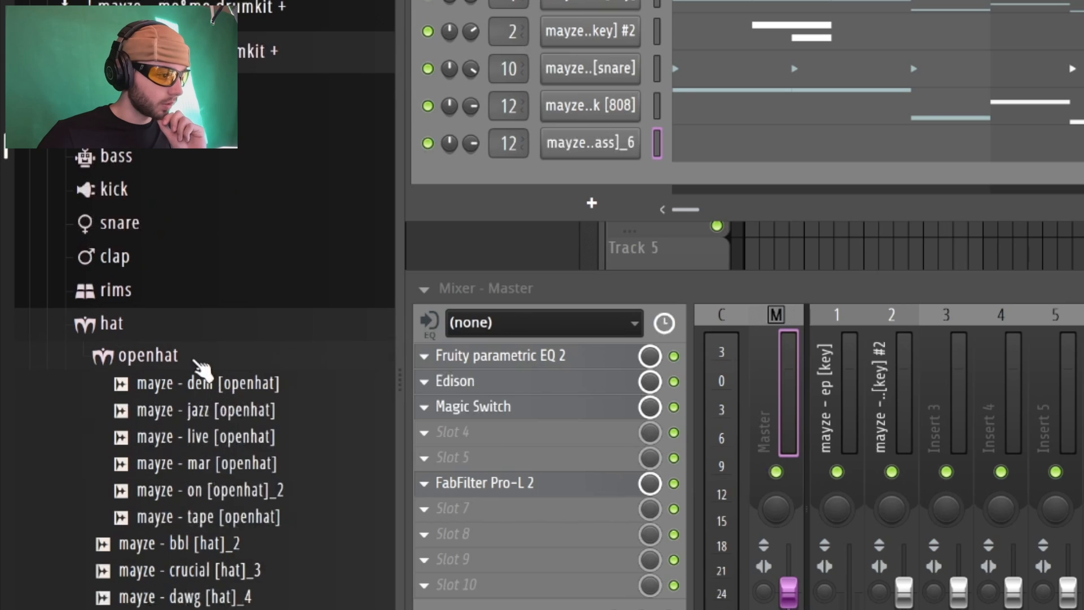
scroll(251, 407, "down", 1)
left_click(258, 442)
left_click(270, 460)
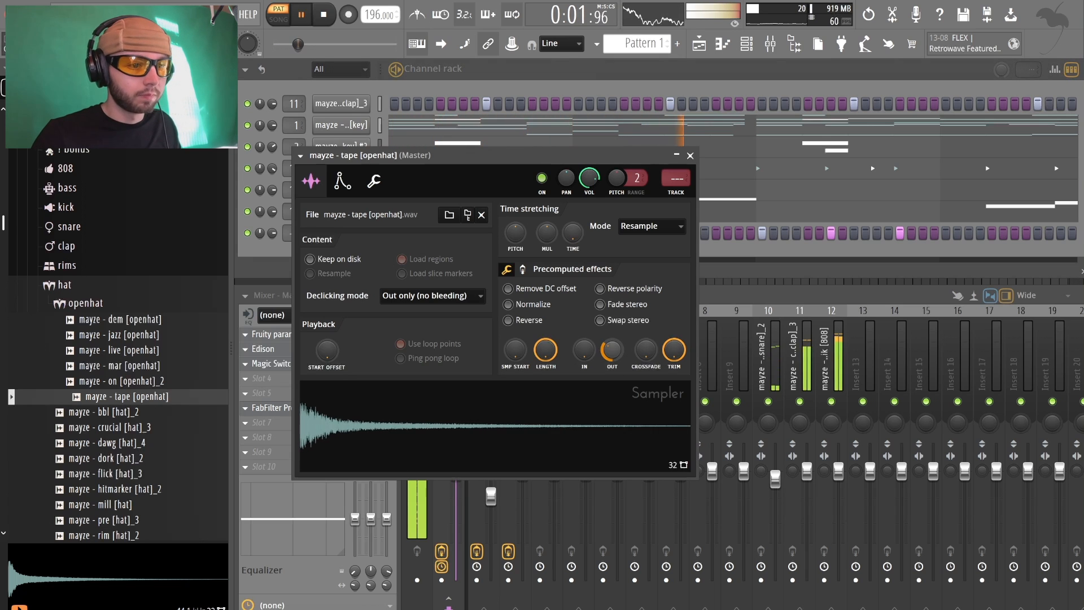
scroll(616, 351, "up", 4)
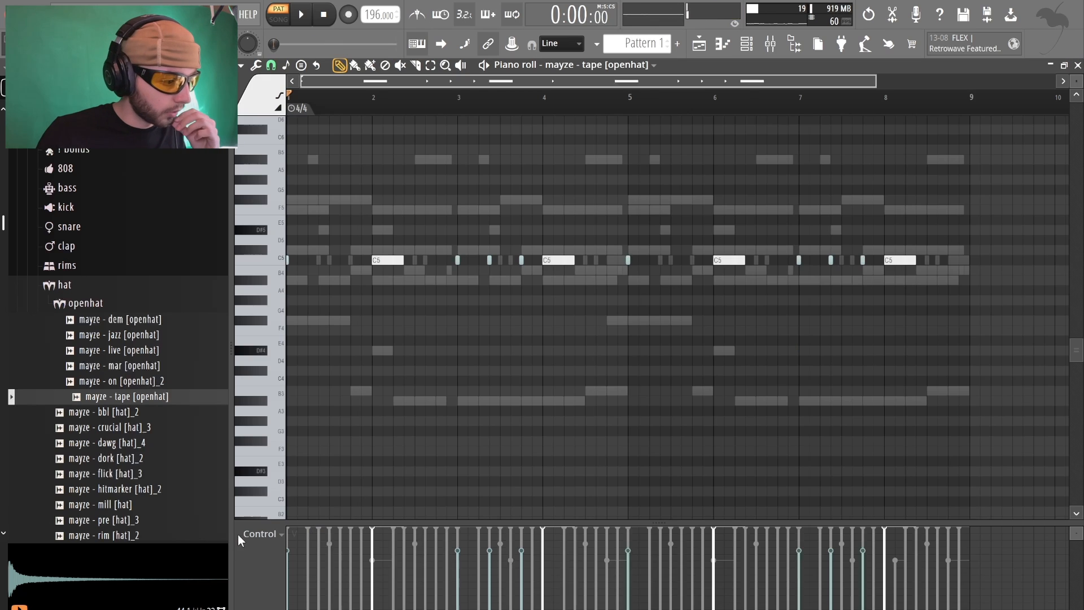
- Show note panning in the open hat's piano roll and pan two of its bar 3 hits in opposite directions
left_click(240, 535)
left_click(285, 539)
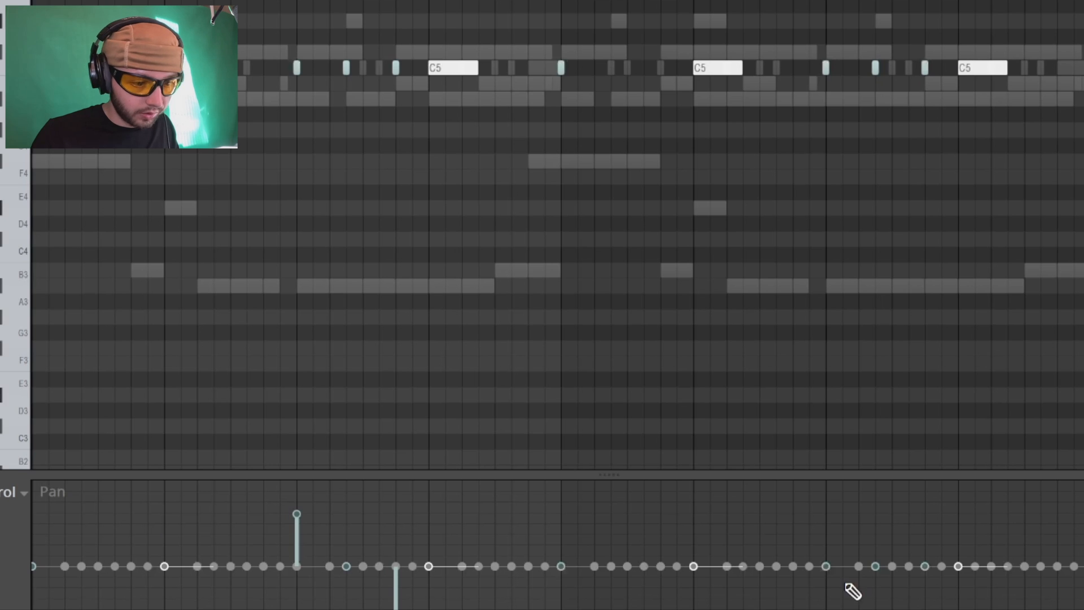
key("space")
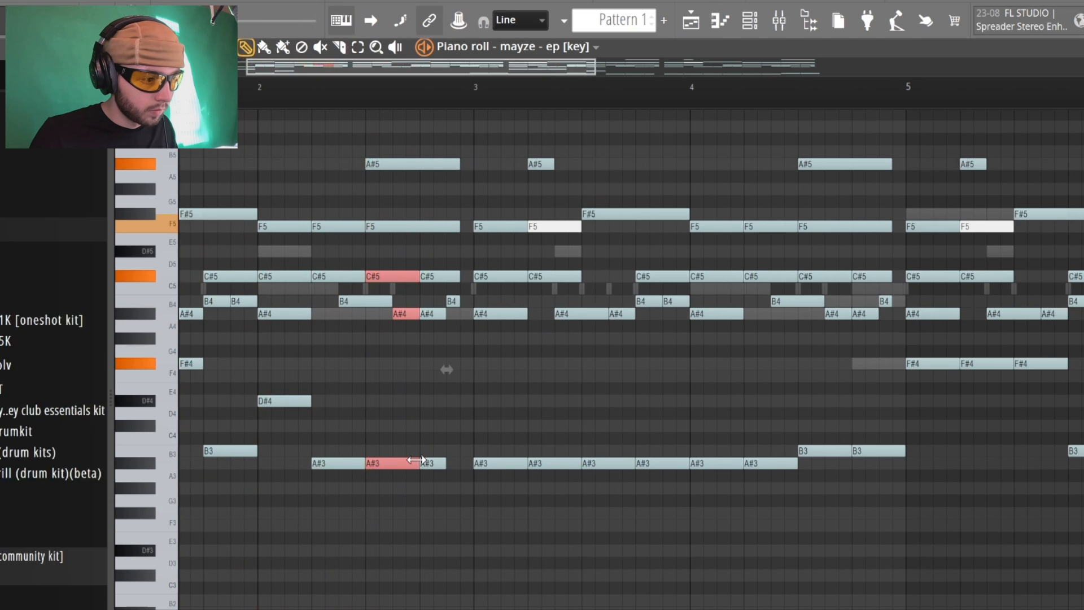
- Shorten the selected C#5, A#4 and A#3 notes in bar 2 of the first key slightly and play the pattern
left_click_drag(412, 463, 405, 464)
key("space")
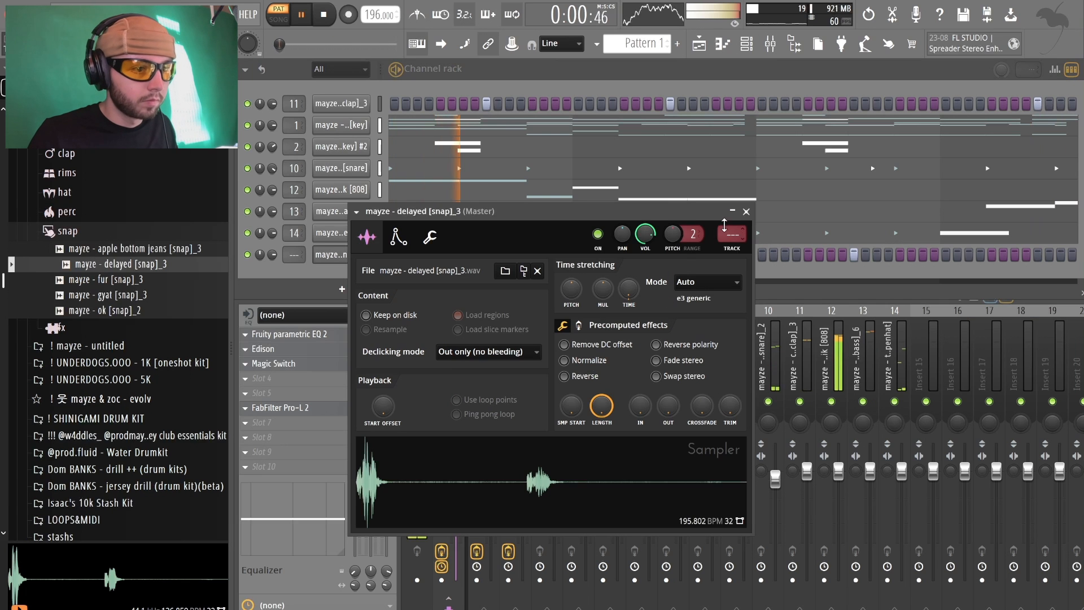
- Close the delayed snap's sampler and slightly raise the time-stretch multiplier of mayze - hall [clap]_3
left_click(746, 212)
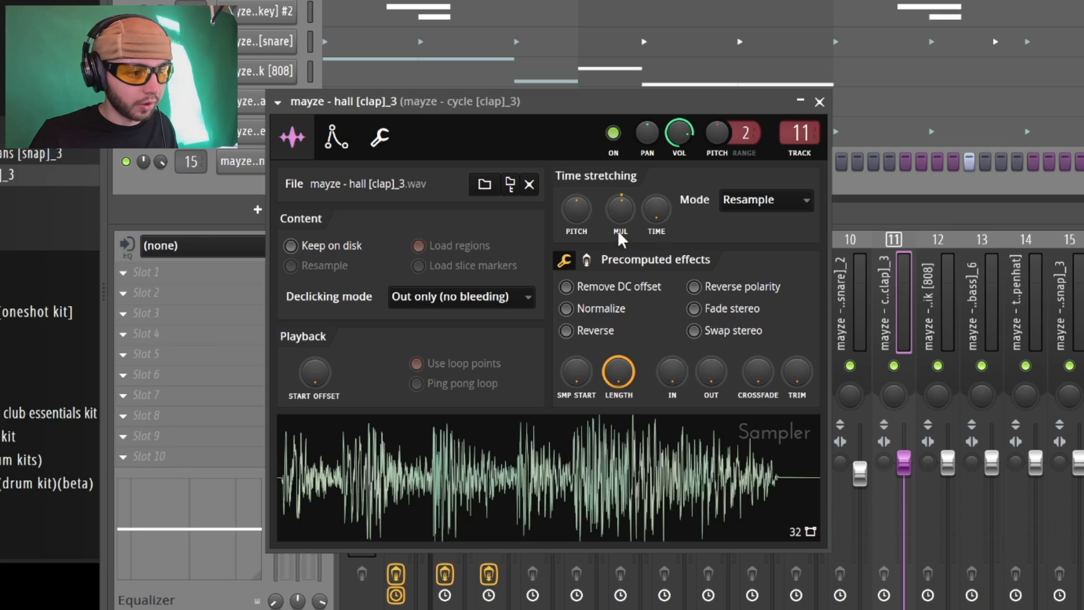
left_click_drag(628, 232, 628, 220)
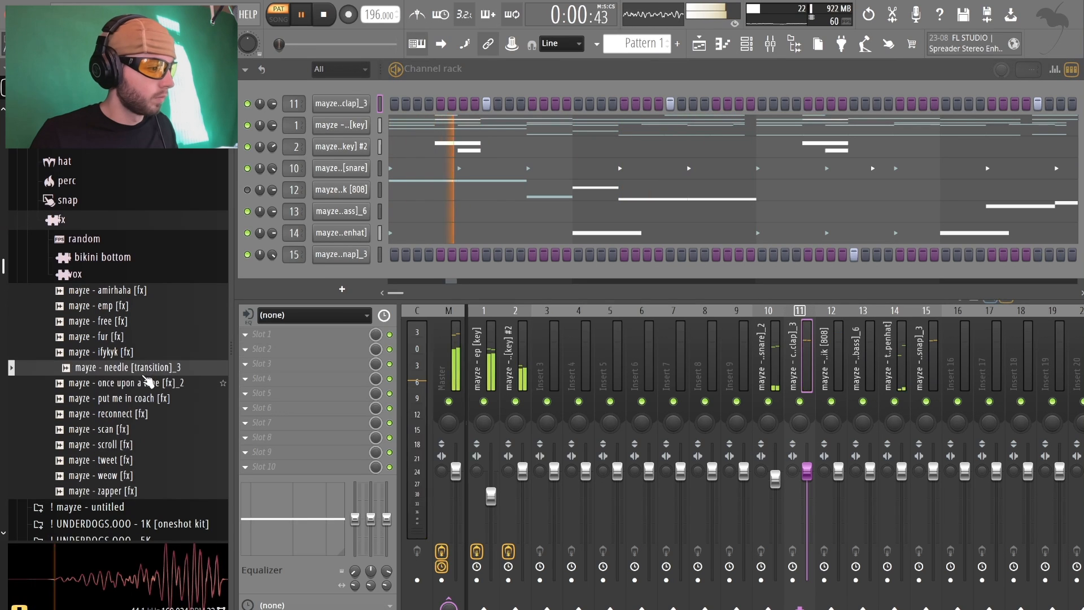
- Add mayze - once upon a time [fx]_2 as a new channel, place a hit on step 21 and play the pattern
left_click(124, 380)
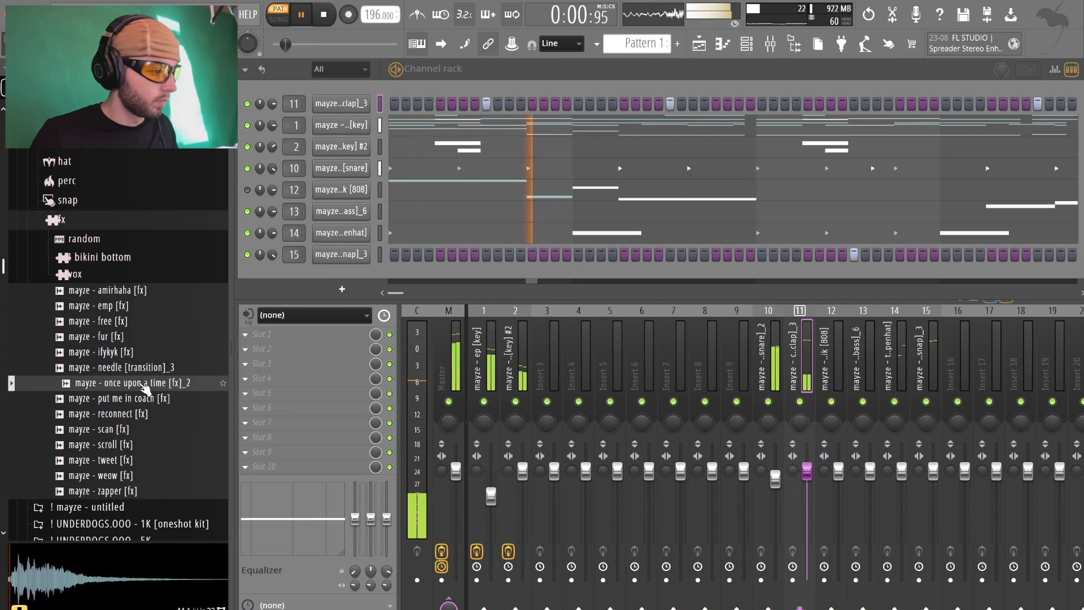
scroll(148, 382, "down", 1)
left_click_drag(141, 352, 354, 275)
key("space")
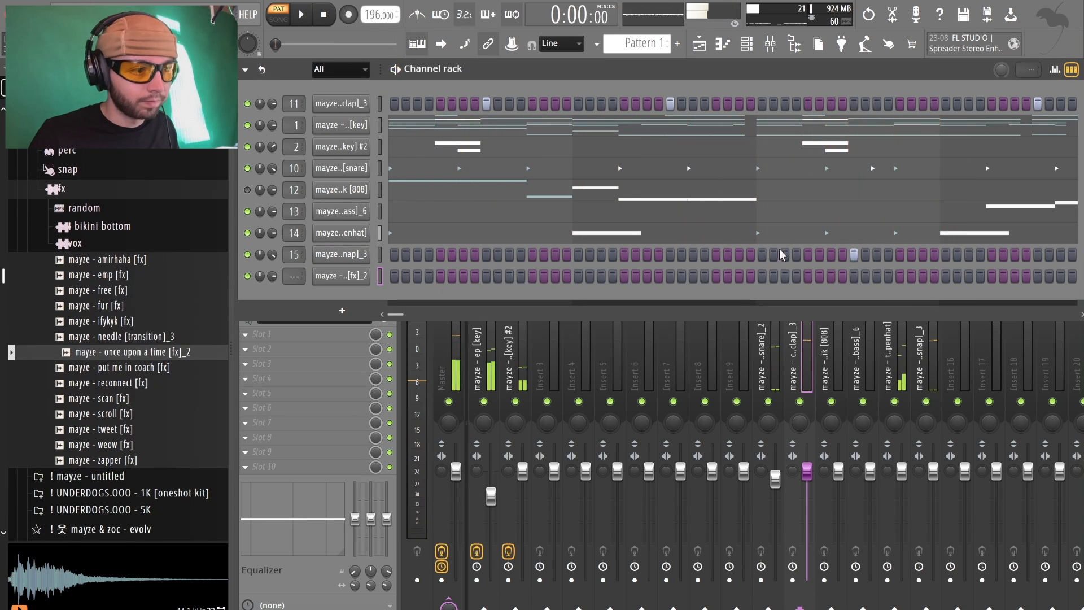
left_click(625, 277)
key("space")
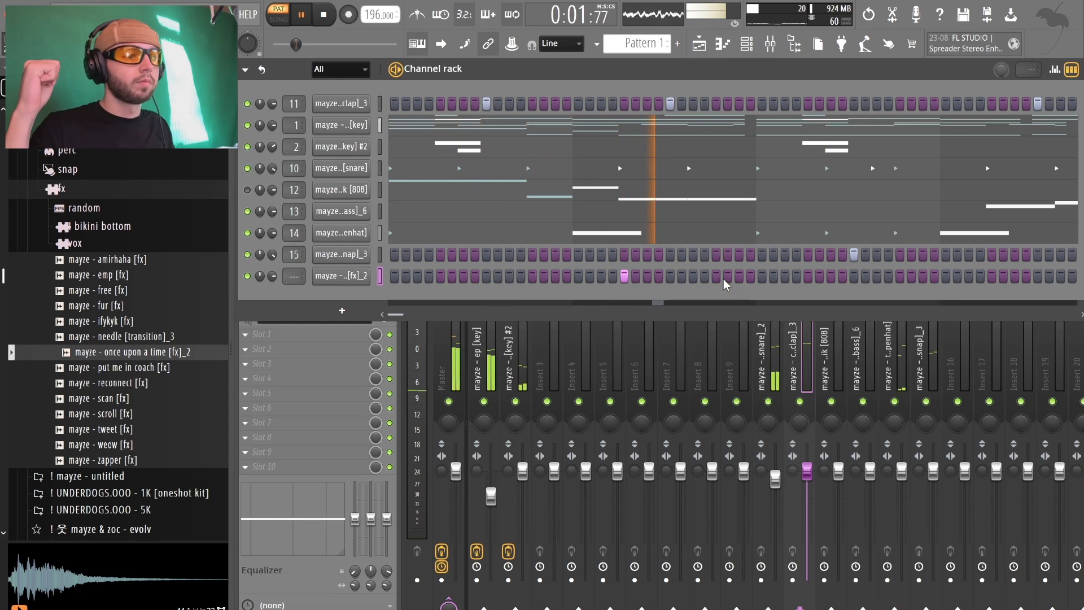
- Stop playback, place a second fx hit on step 33, and check the channel's velocities in the graph editor before closing it
key("space")
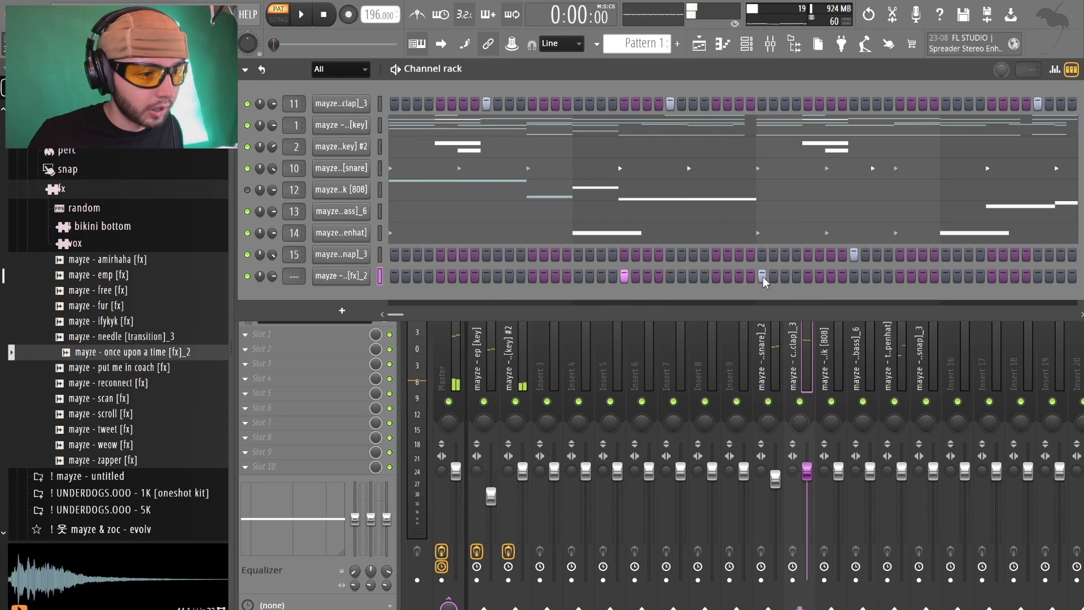
right_click(359, 278)
left_click(422, 384)
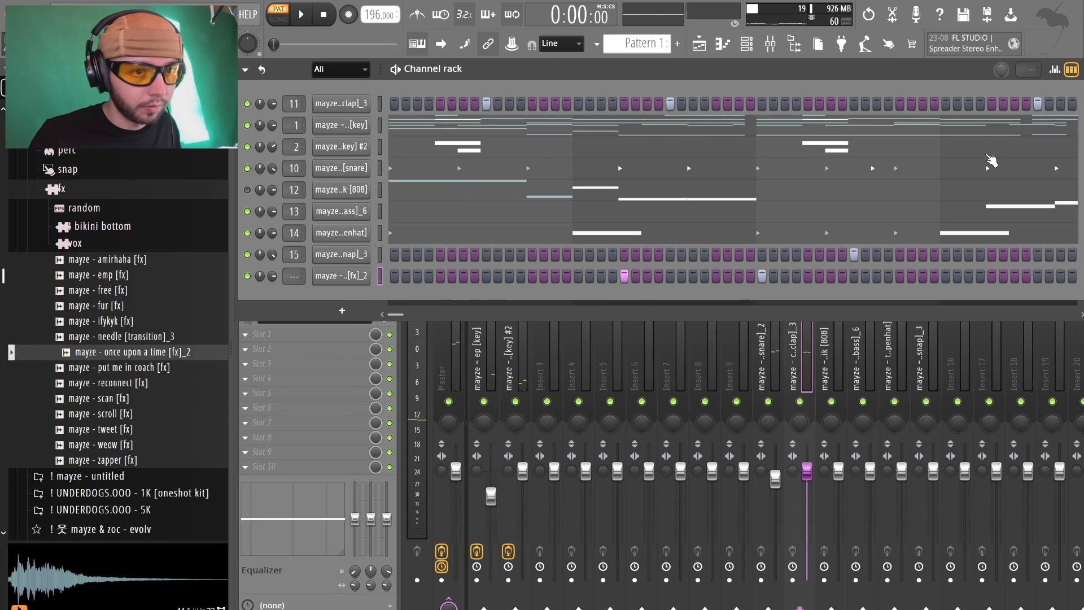
left_click(1059, 72)
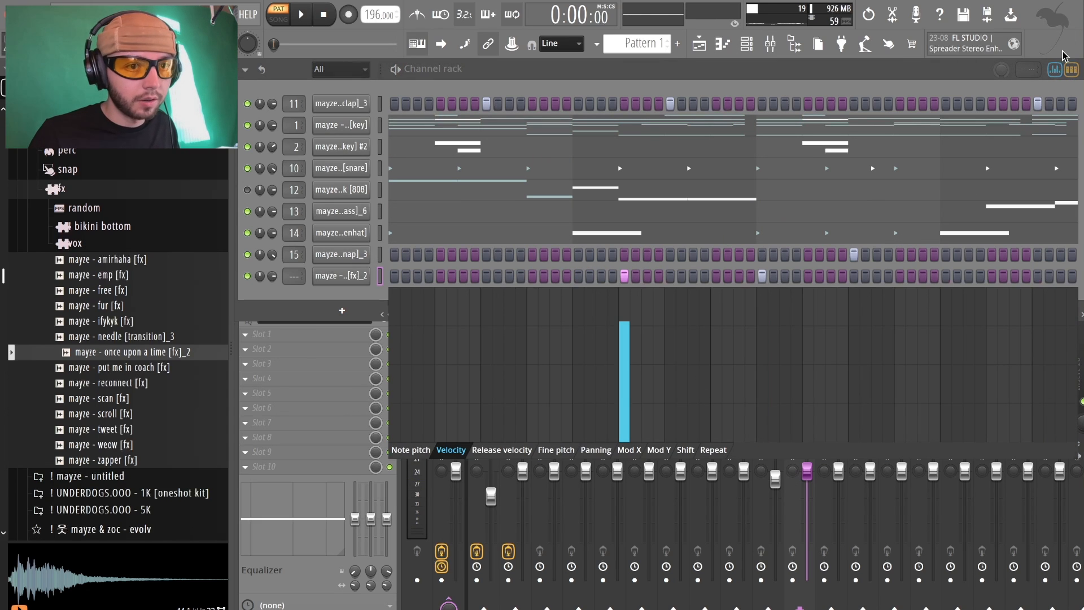
left_click(1056, 72)
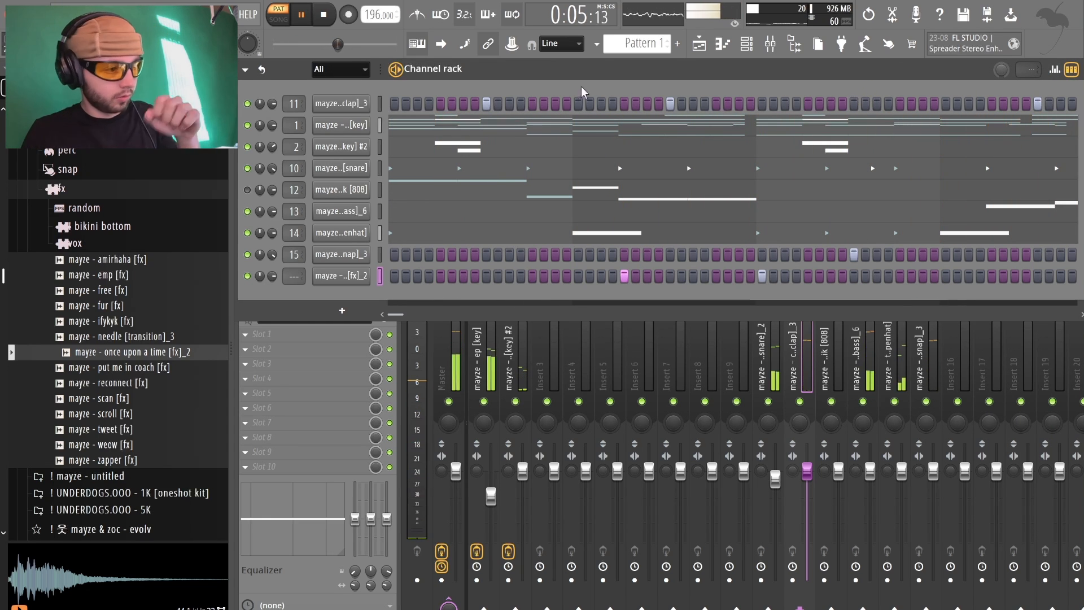
- Route the once upon a time fx channel to mixer track 16
left_click(950, 351)
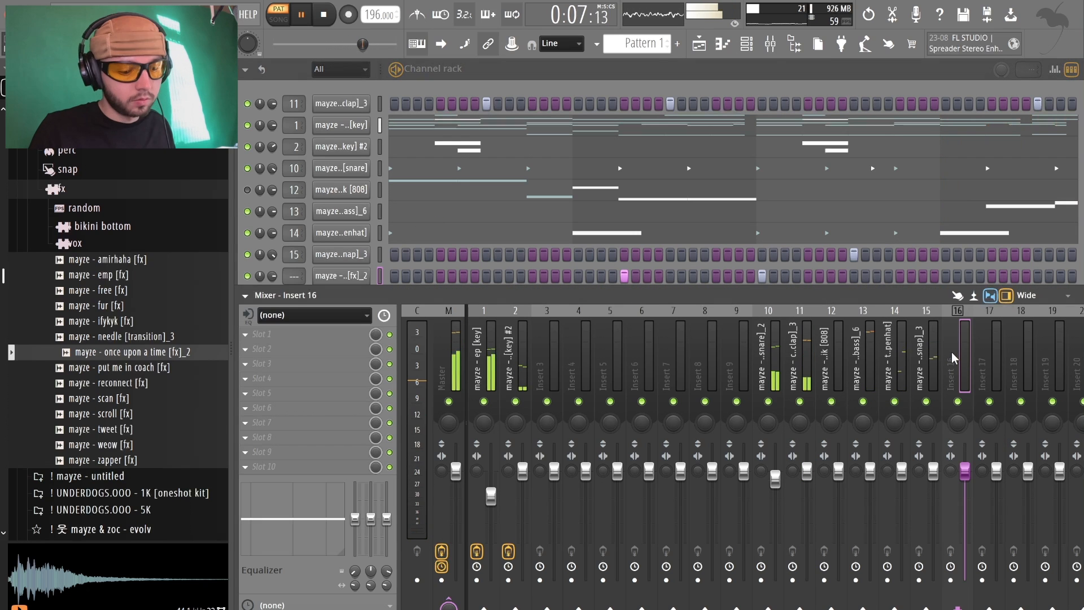
key("ctrl+l")
left_click(826, 83)
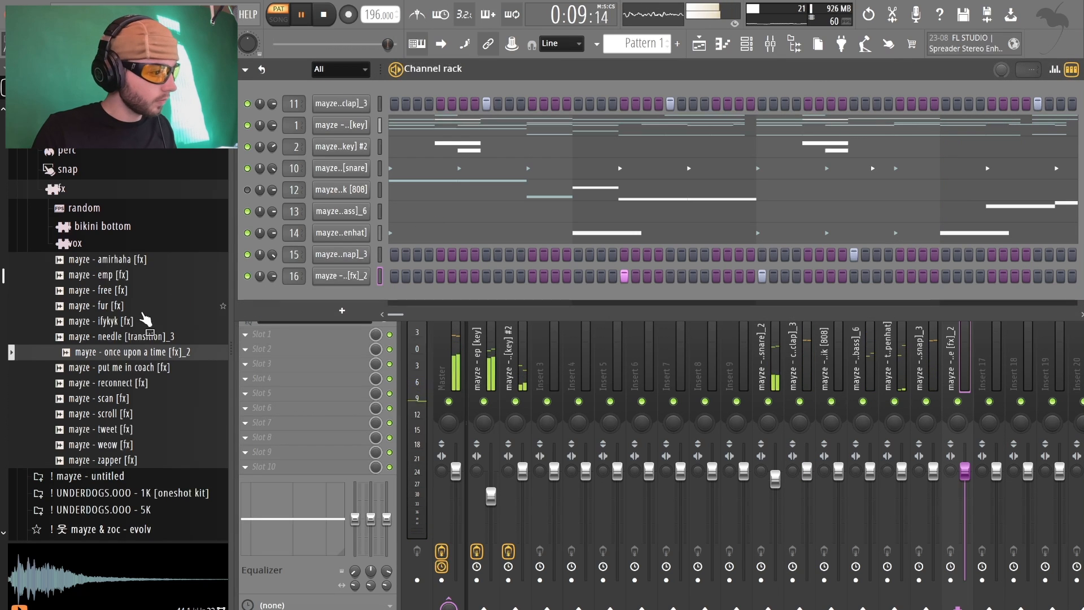
- Audition the scroll, tweet, weow and zapper fx samples against the playing pattern
left_click(127, 414)
left_click(116, 429)
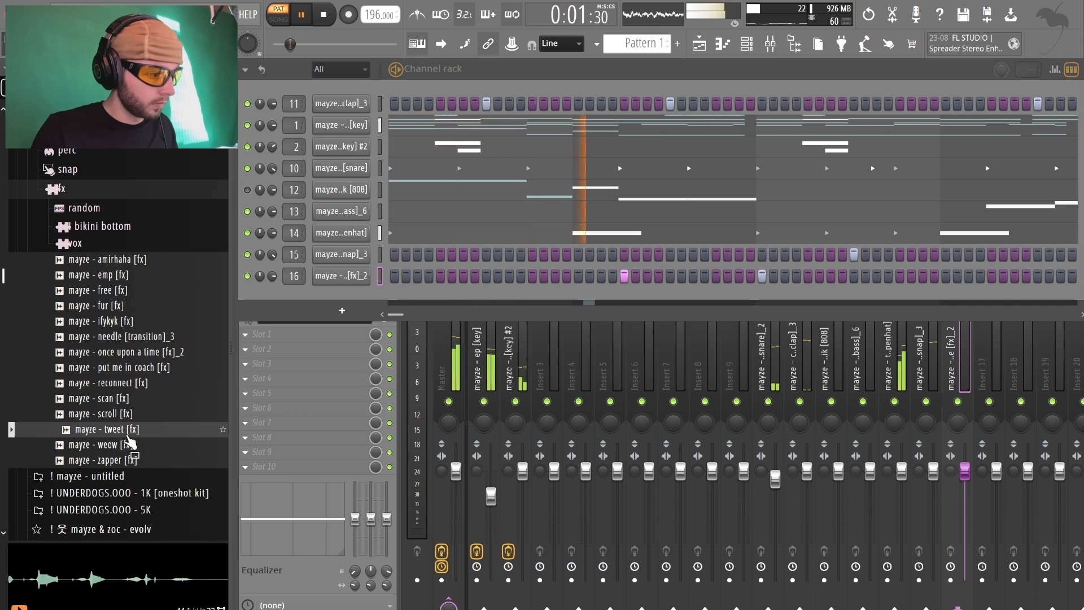
left_click(120, 447)
left_click(120, 462)
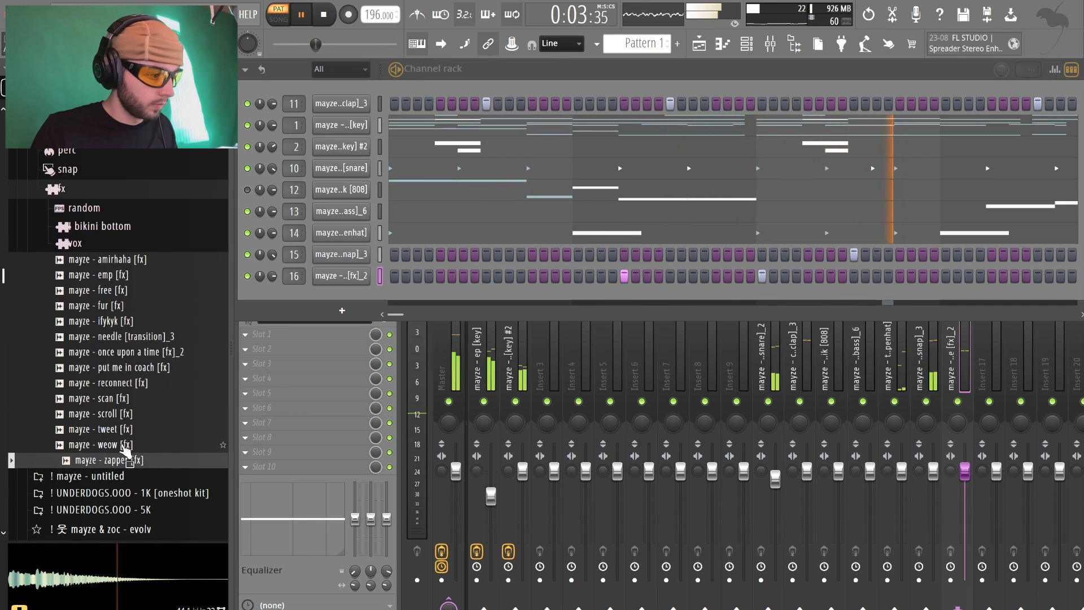
left_click(124, 445)
left_click(124, 430)
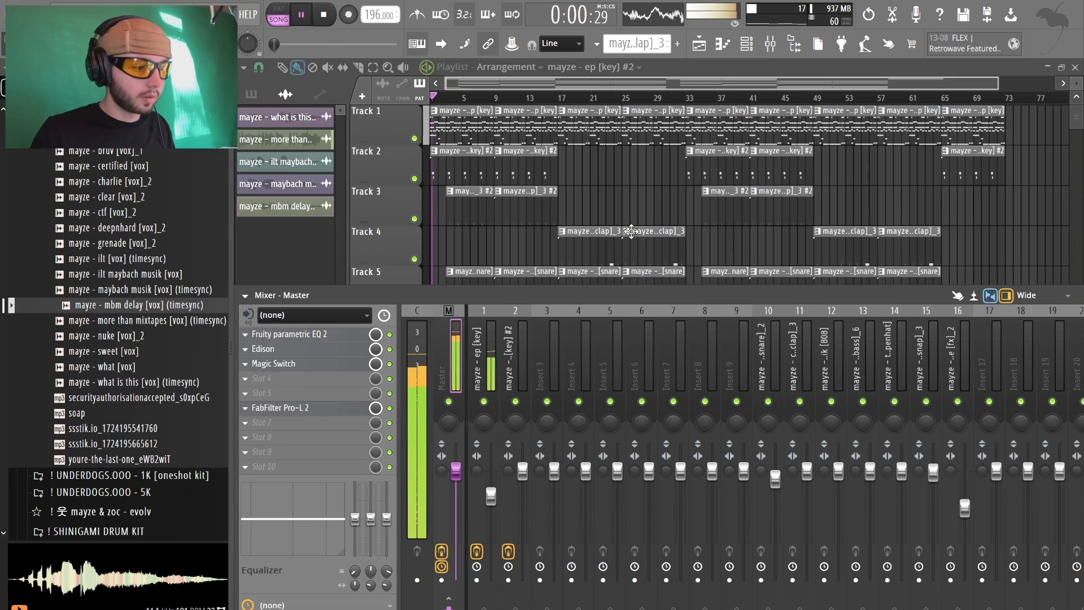
- Open the Master's FabFilter Pro-L 2, bring its Lookahead close to 0 ms and reduce its Release
left_click(325, 409)
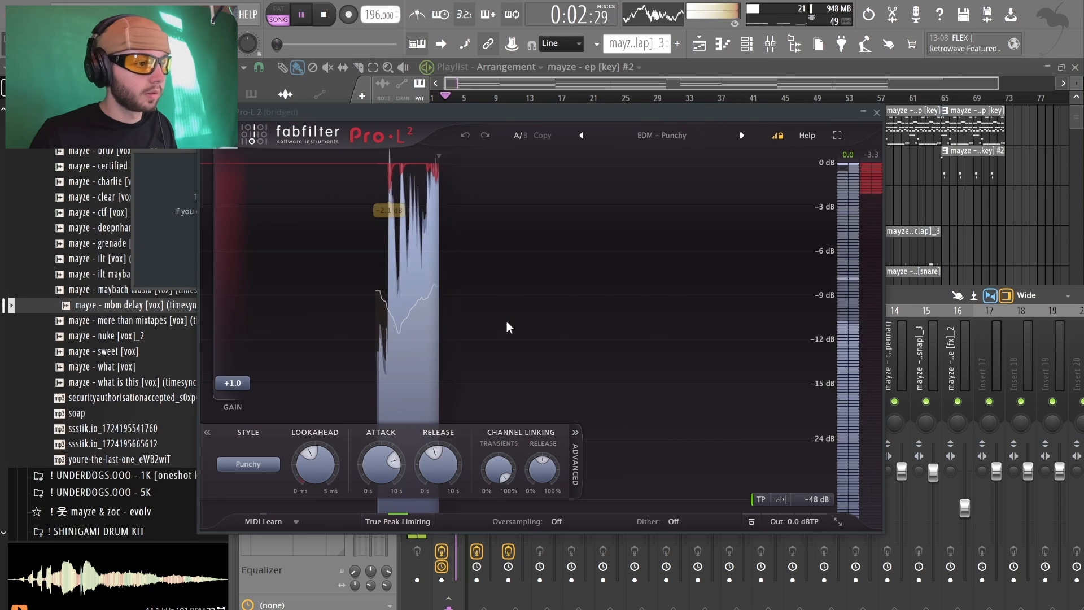
left_click_drag(311, 470, 302, 503)
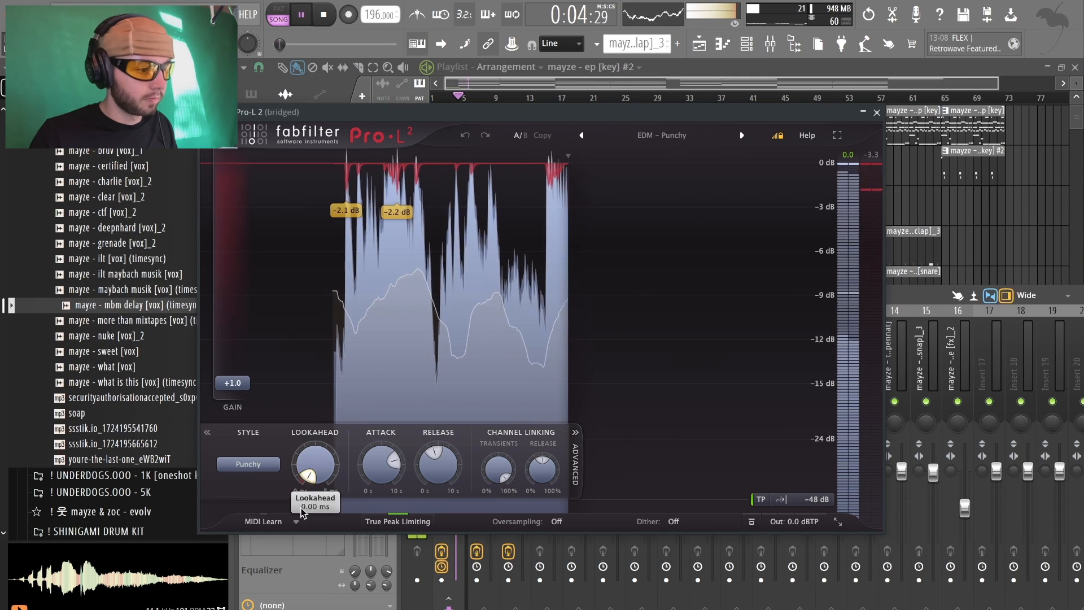
mouse_move(309, 475)
left_mouse_down()
mouse_move(310, 460)
mouse_move(309, 472)
left_mouse_up()
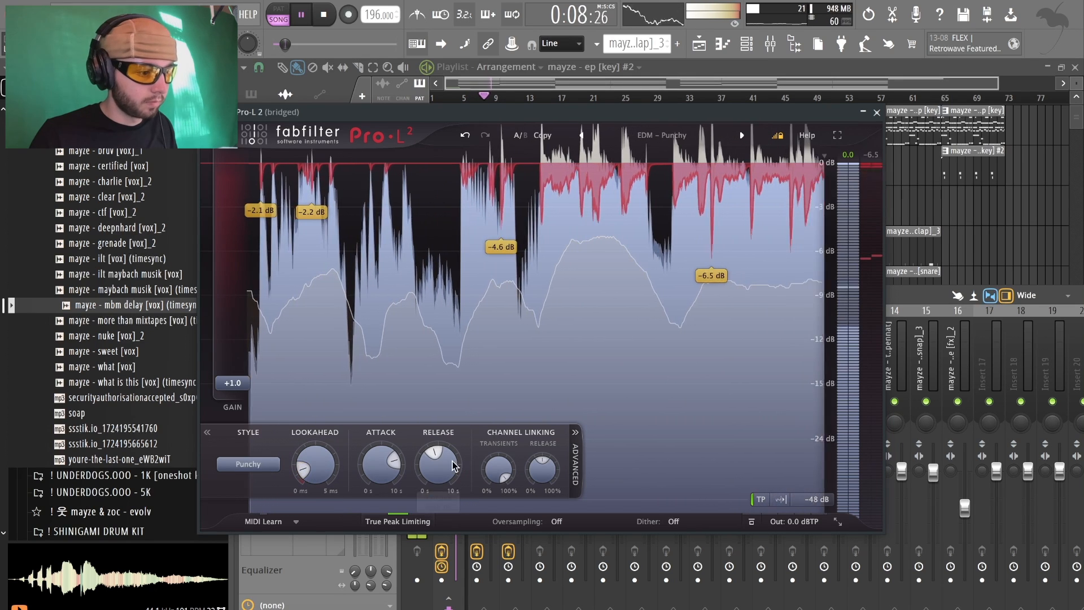
left_click_drag(431, 460, 428, 495)
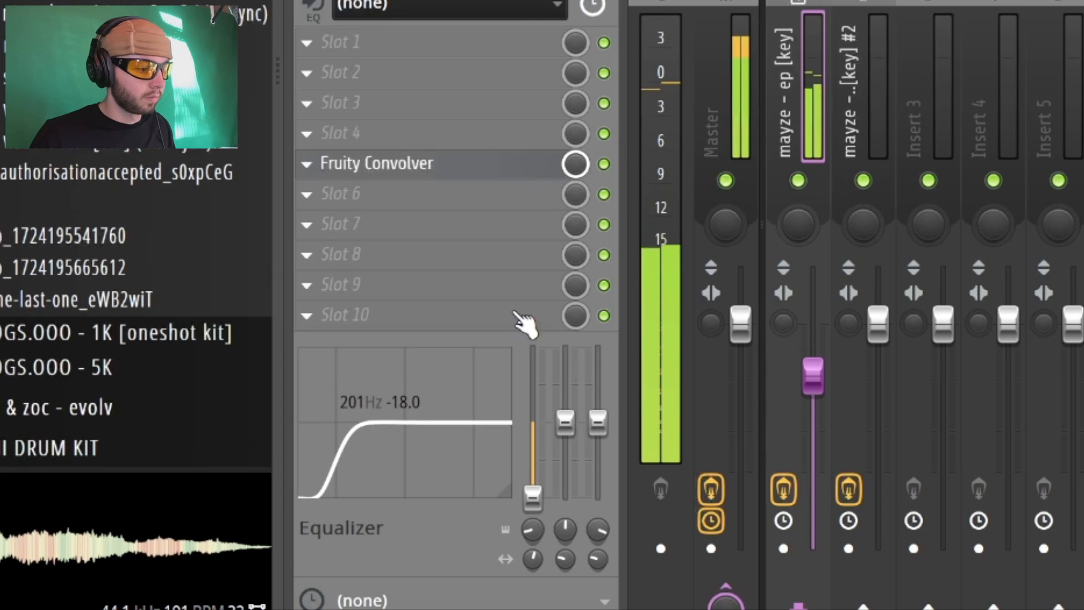
- In the first key's mixer equalizer, cut the 4.6k band to -1.3 and boost the 8.0k band to 2.8
mouse_move(566, 422)
left_mouse_down()
mouse_move(564, 525)
mouse_move(565, 434)
left_mouse_up()
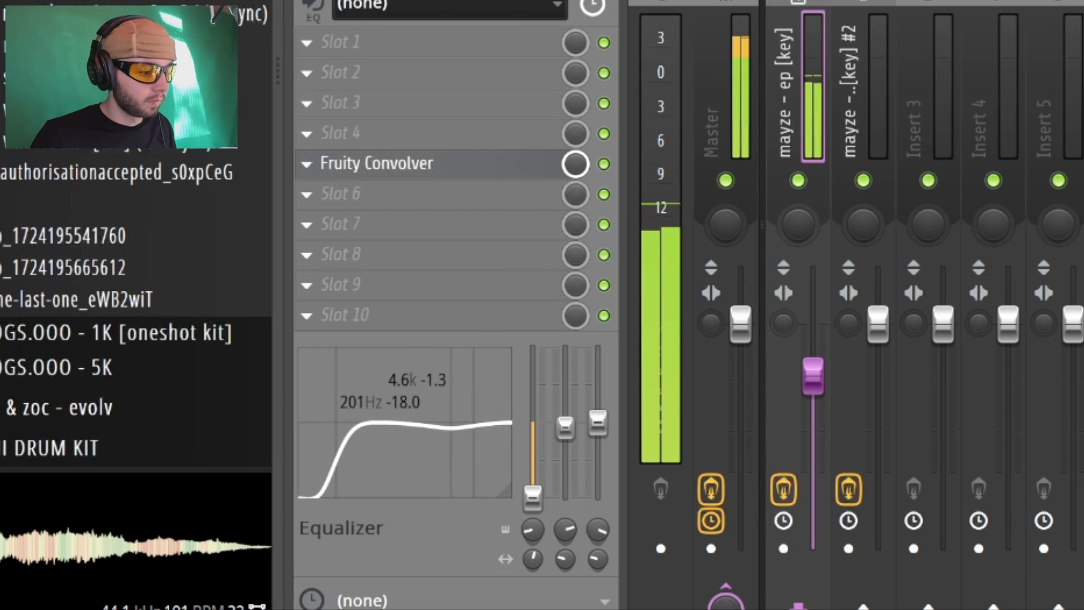
left_click_drag(610, 452, 610, 376)
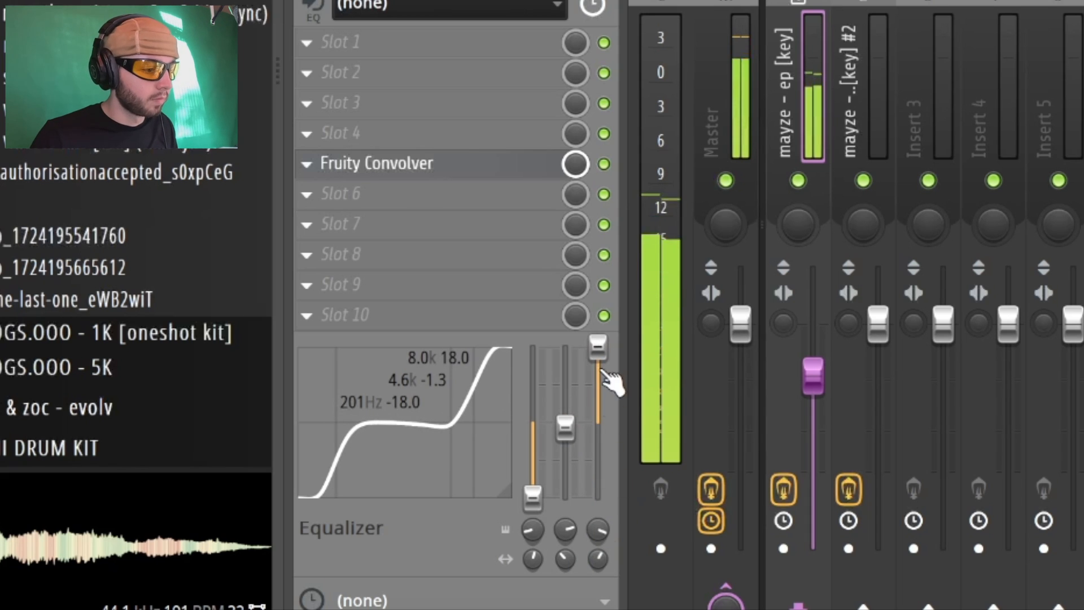
left_click_drag(598, 348, 598, 390)
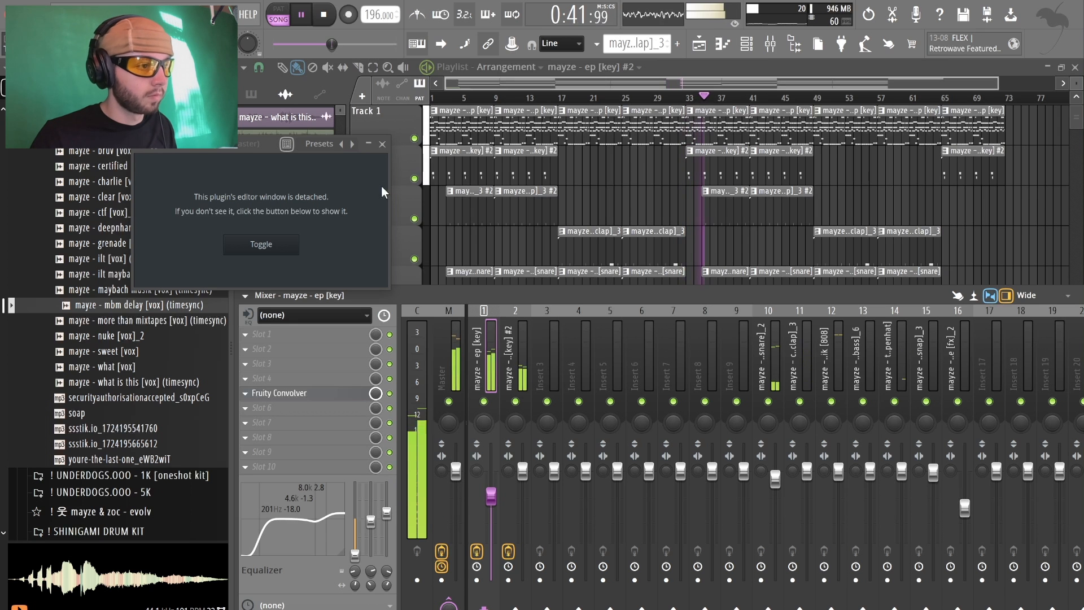
- Close the detached plugin's window and route mixer insert 20 to insert 21
left_click(382, 145)
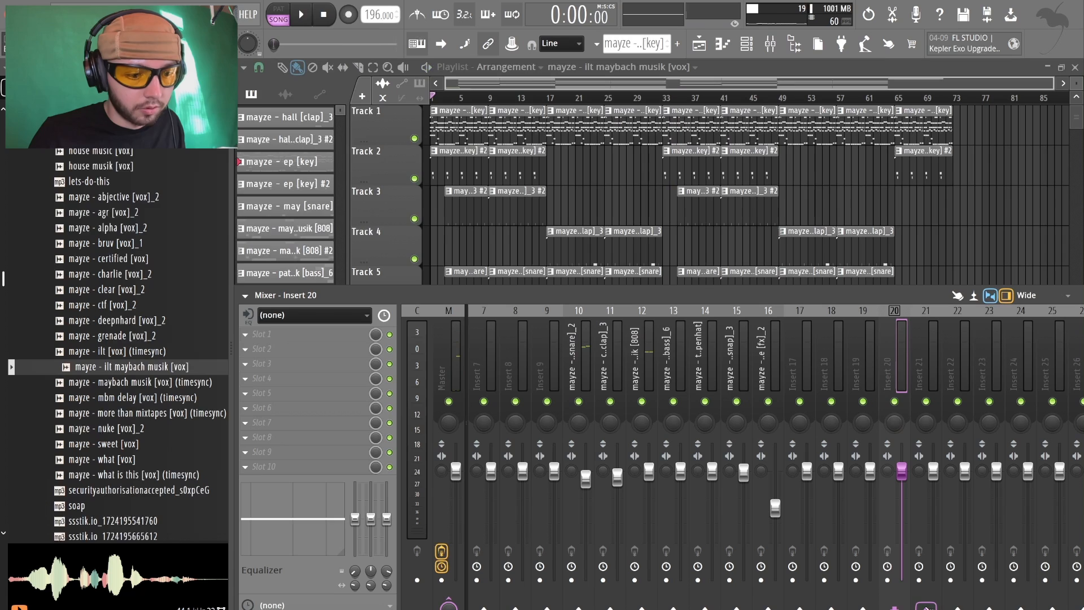
right_click(930, 605)
left_click(955, 591)
- Load Fruity Limiter in the fourth effect slot of insert 20 and advance it to the next preset
left_click(261, 379)
left_click(694, 198)
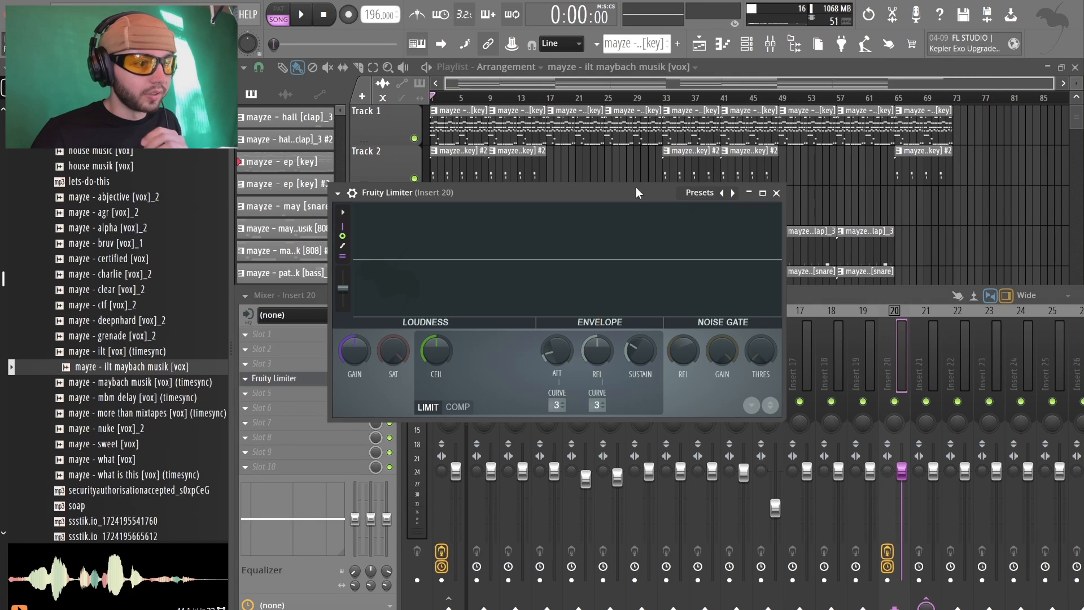
left_click(734, 194)
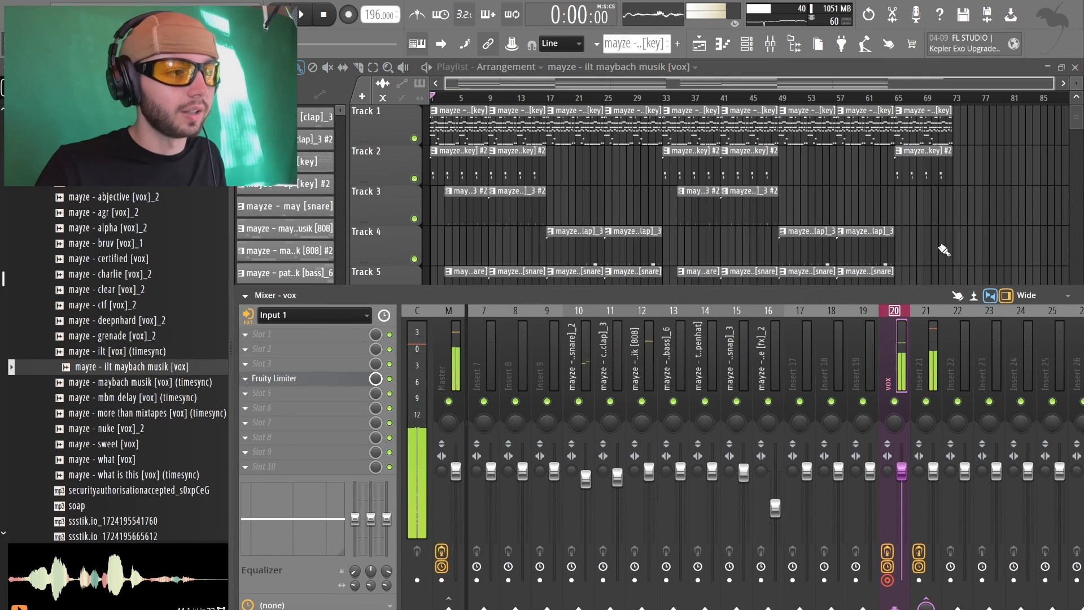
key("F9")
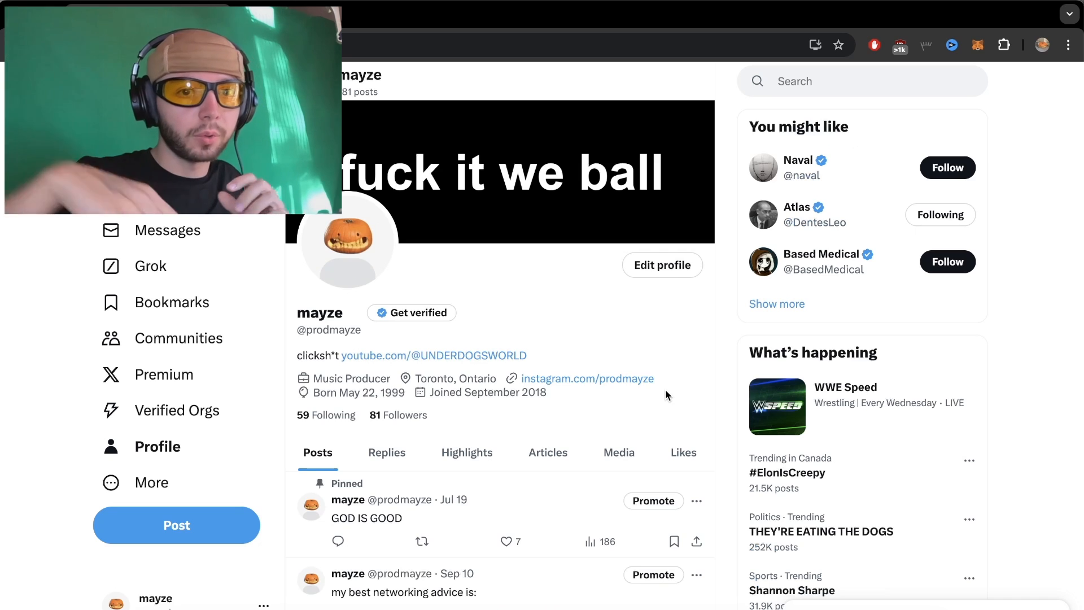
- Switch to the browser and look through the earlier posts on the producer's X profile
scroll(666, 388, "down", 10)
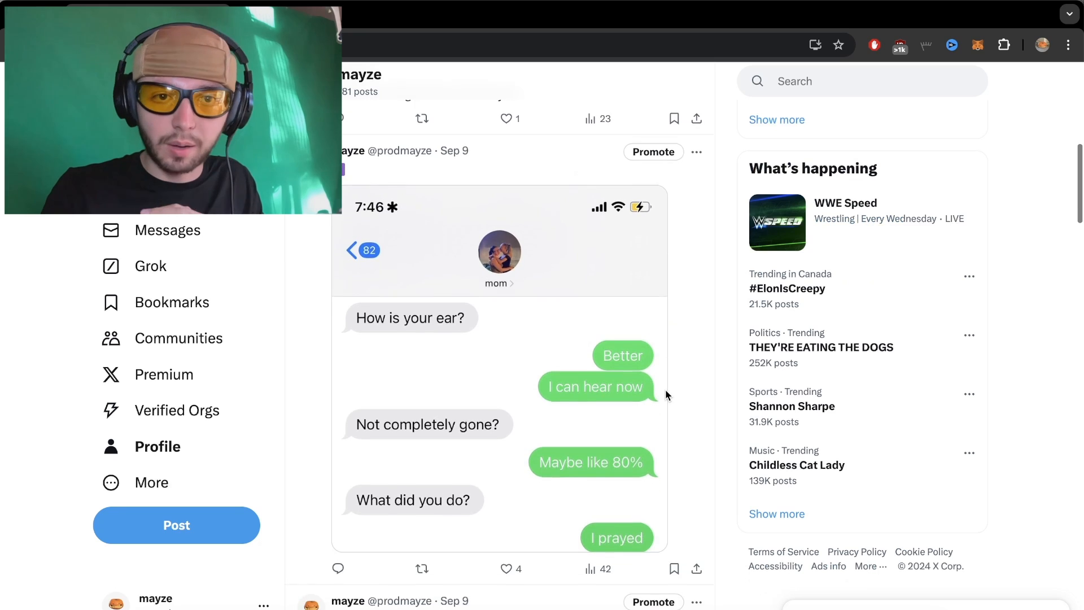
scroll(665, 390, "down", 5)
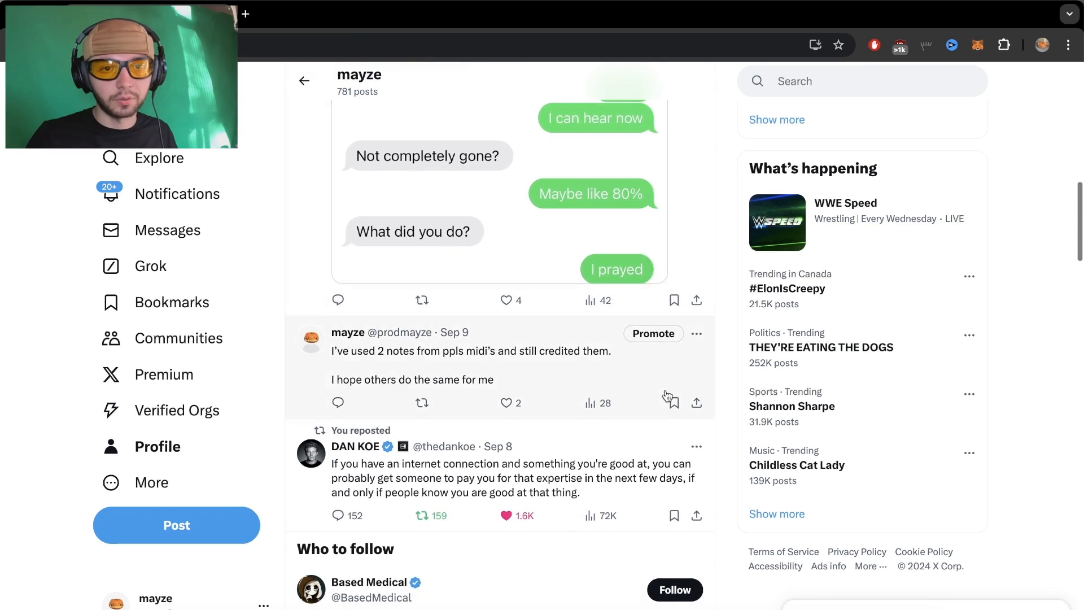
scroll(667, 394, "down", 12)
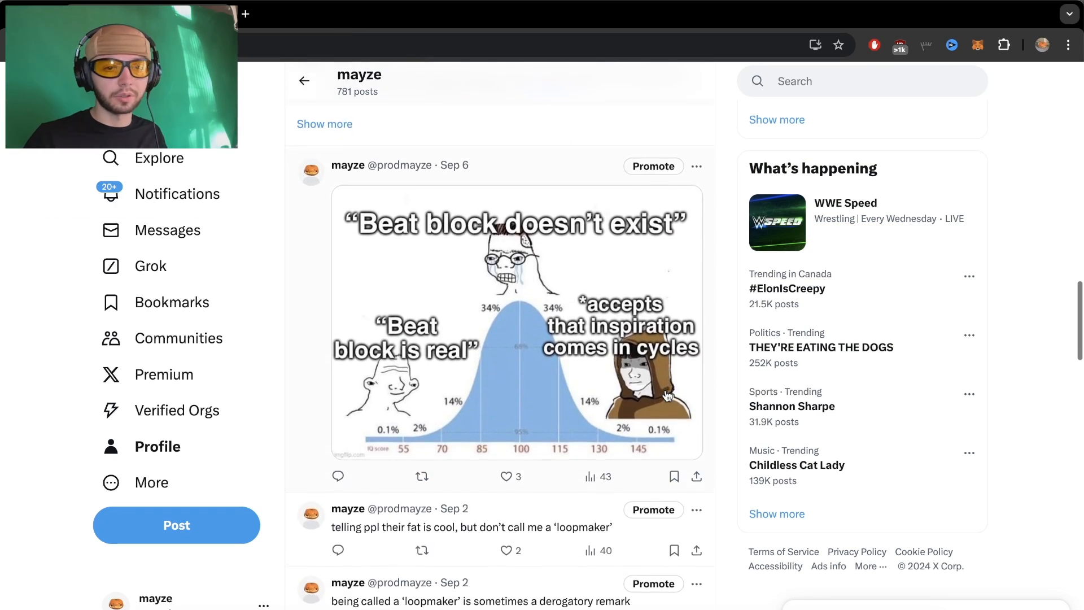
scroll(667, 394, "down", 7)
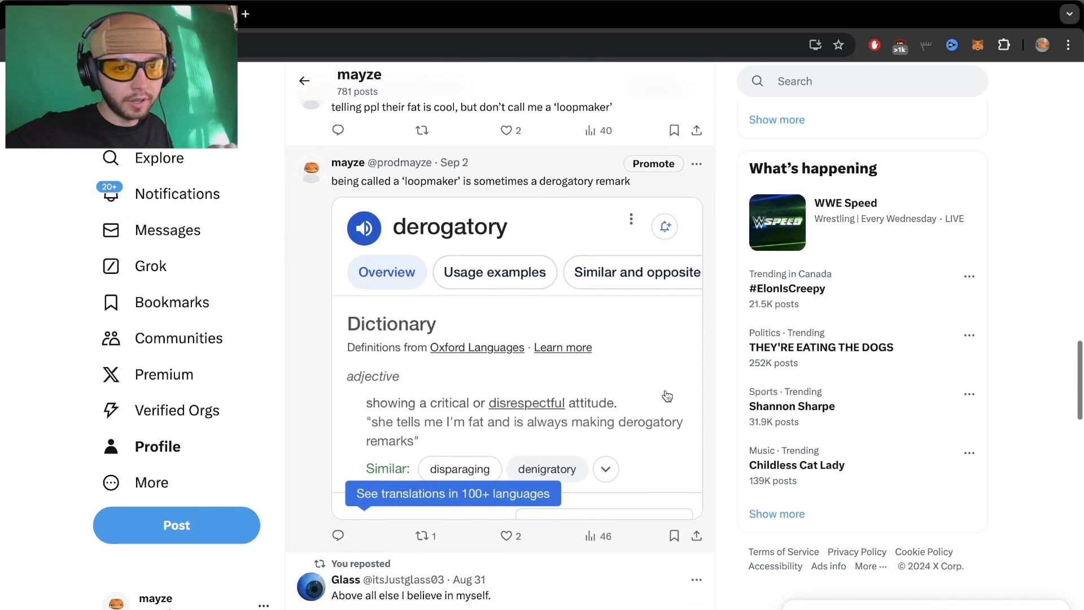